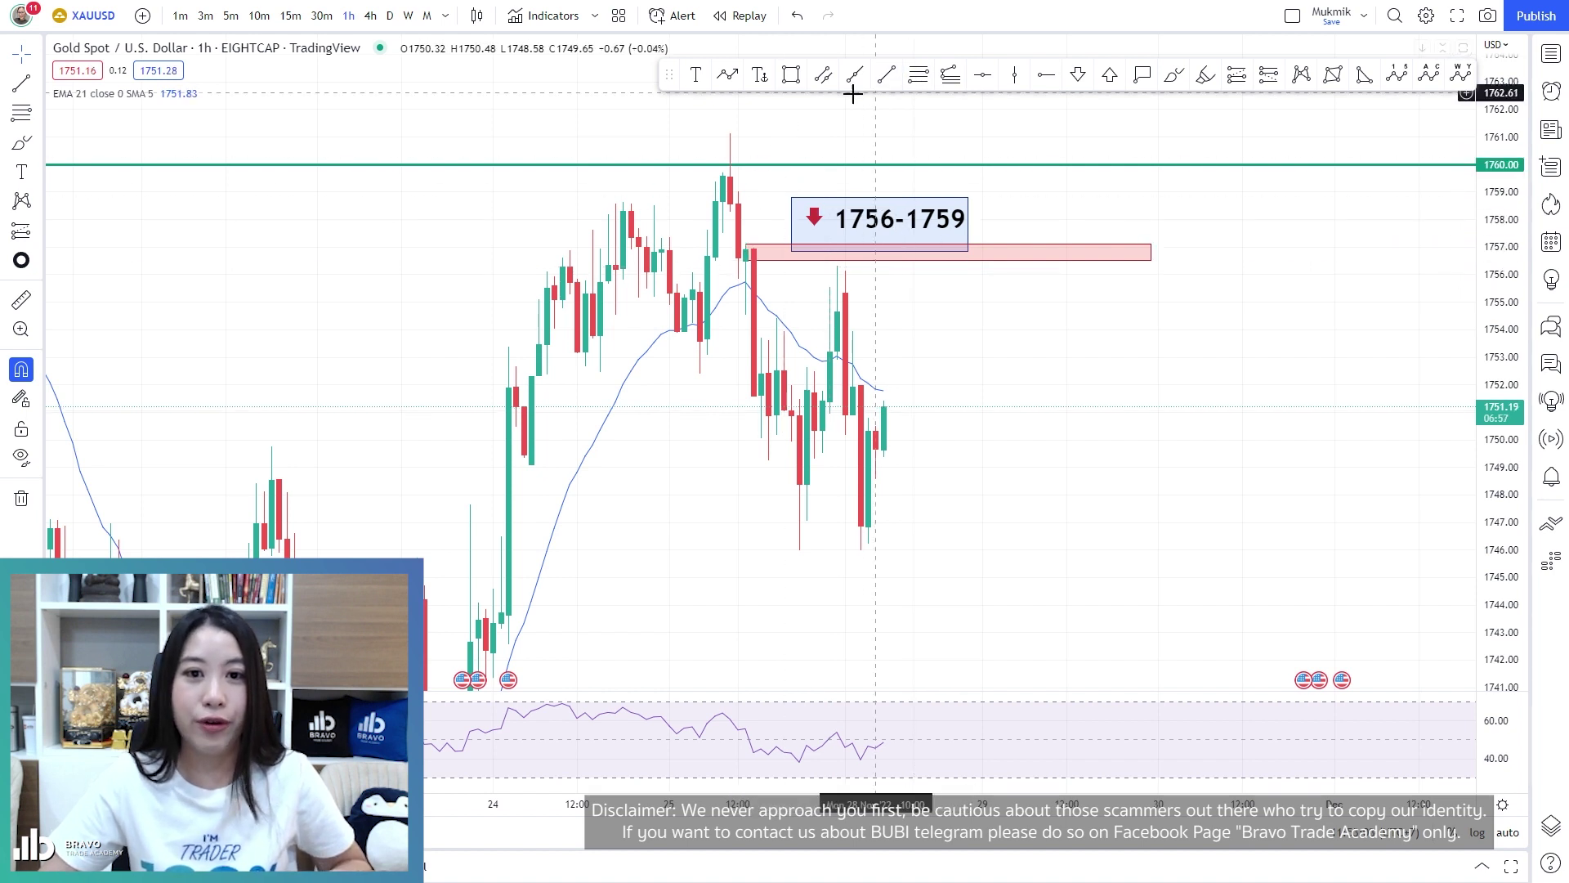
# Mark the dip near 1749.58 with an up arrow and try a Fibonacci retracement from 1761.11 to 1749.25, clearing both
pyautogui.click(1110, 74)
pyautogui.click(761, 449)
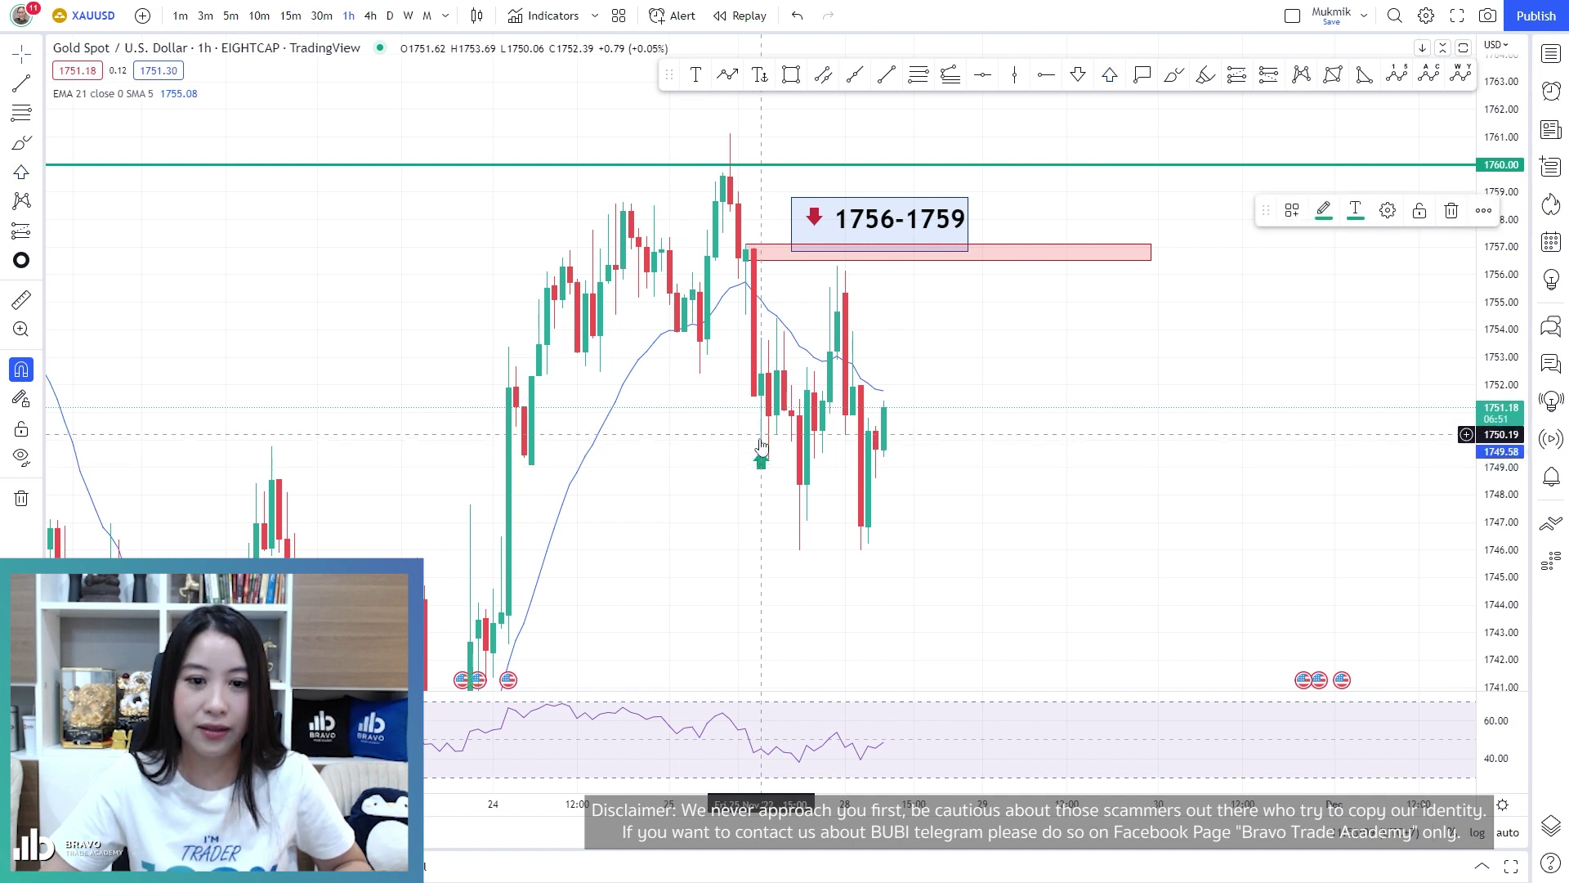
pyautogui.click(918, 74)
pyautogui.click(730, 133)
pyautogui.click(768, 460)
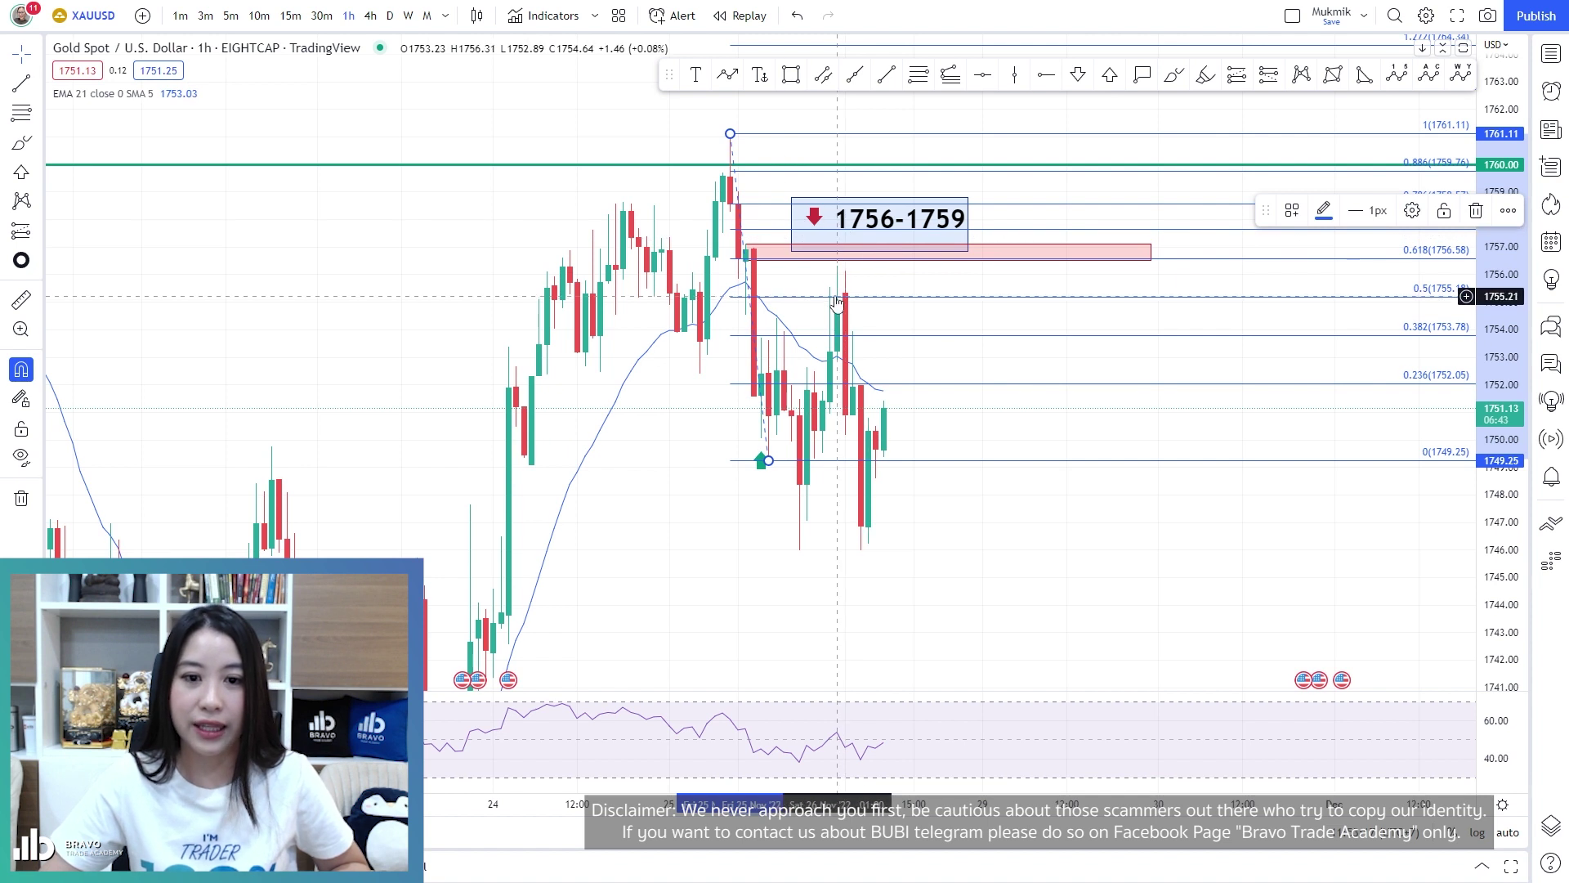
pyautogui.press('Delete')
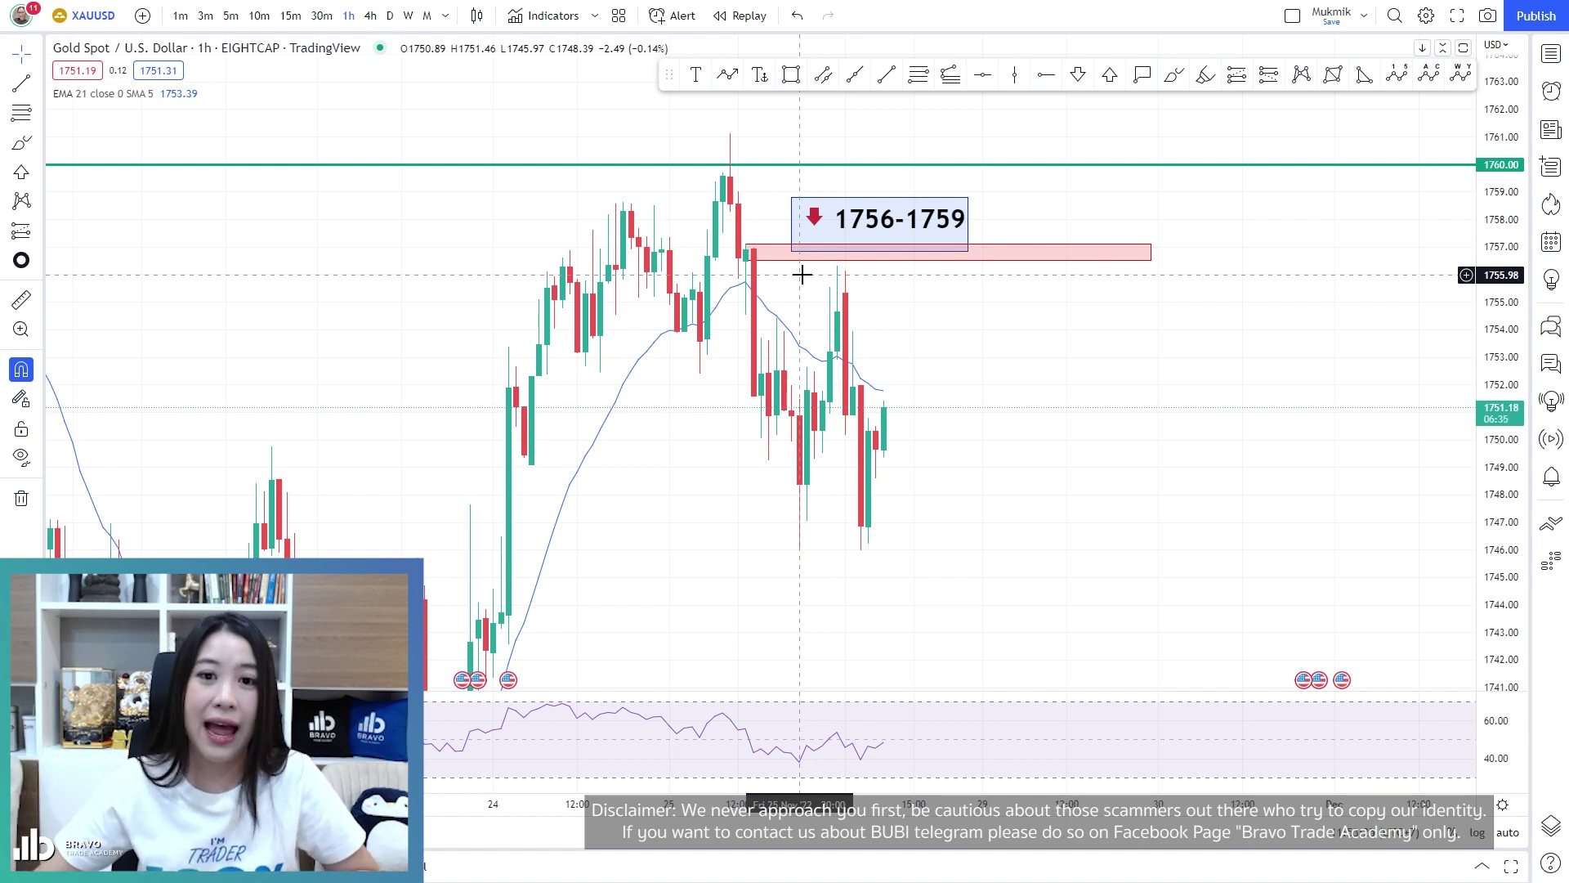
# Circle the swing low near 1746 with a freehand brush stroke and undo the stroke
pyautogui.click(1175, 74)
pyautogui.moveTo(818, 507); pyautogui.dragTo(824, 517)
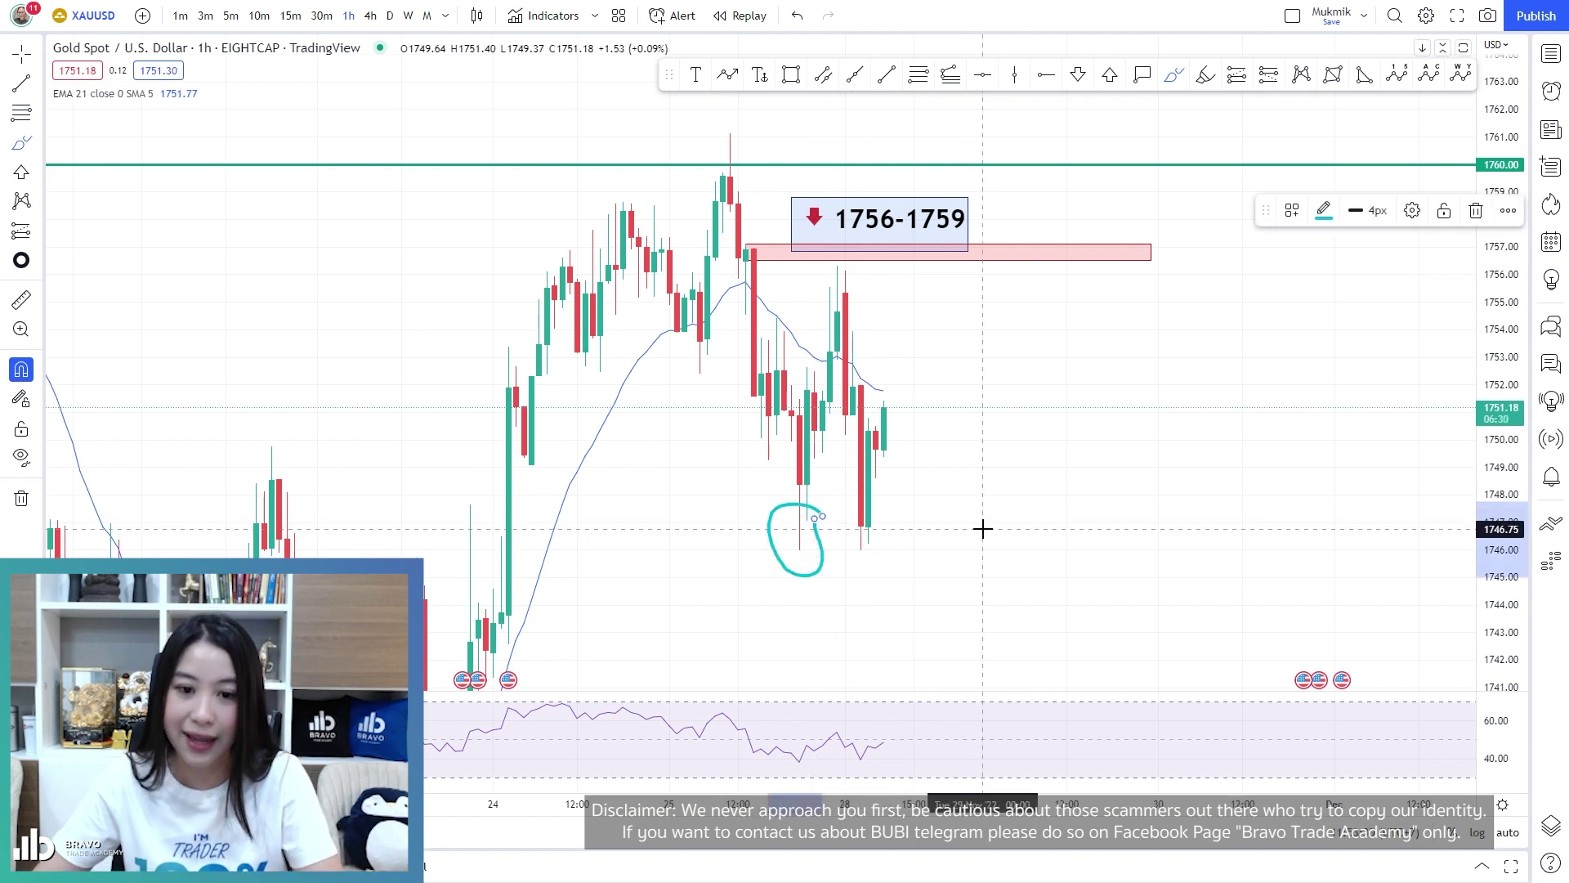
pyautogui.hotkey('ctrl', 'z')
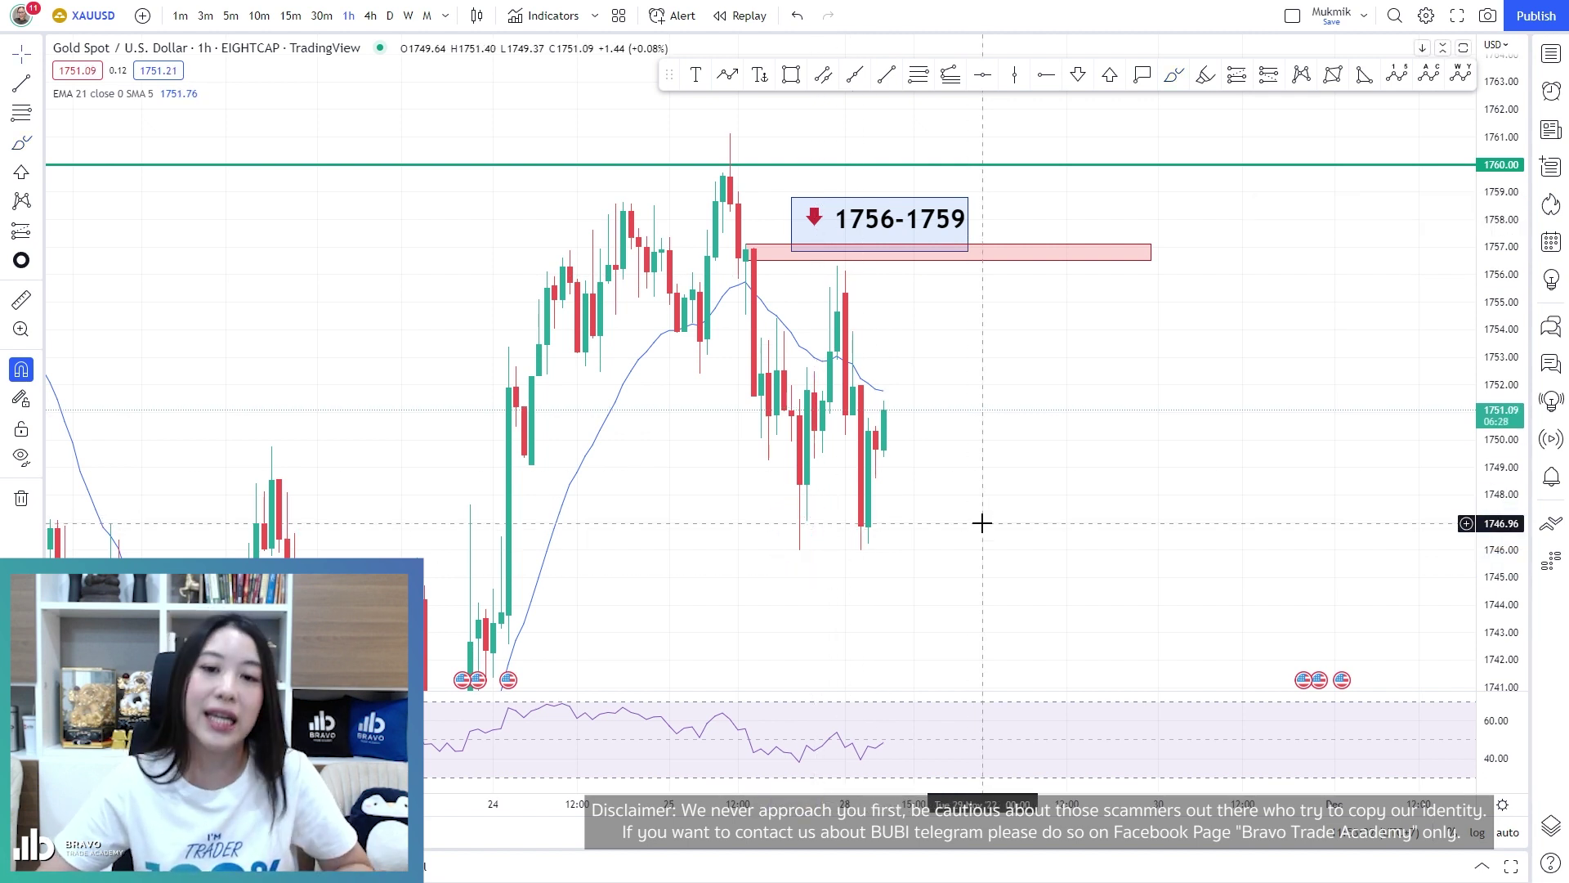
# Draw a Fibonacci retracement from the 1761.11 swing high down to the 1745.97 low
pyautogui.click(918, 75)
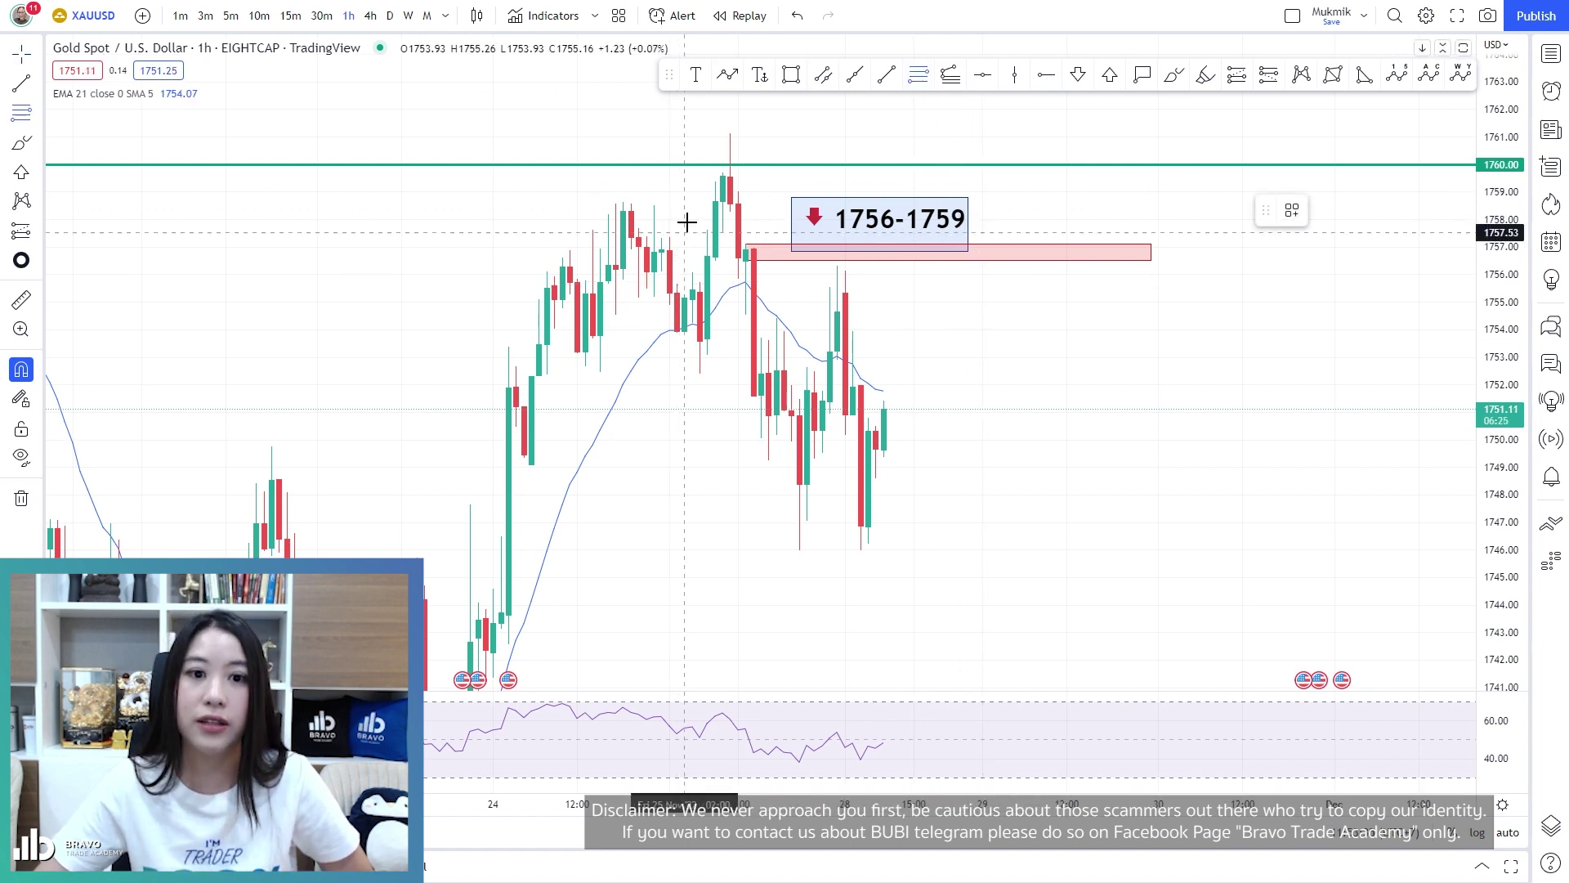
pyautogui.click(729, 133)
pyautogui.click(801, 550)
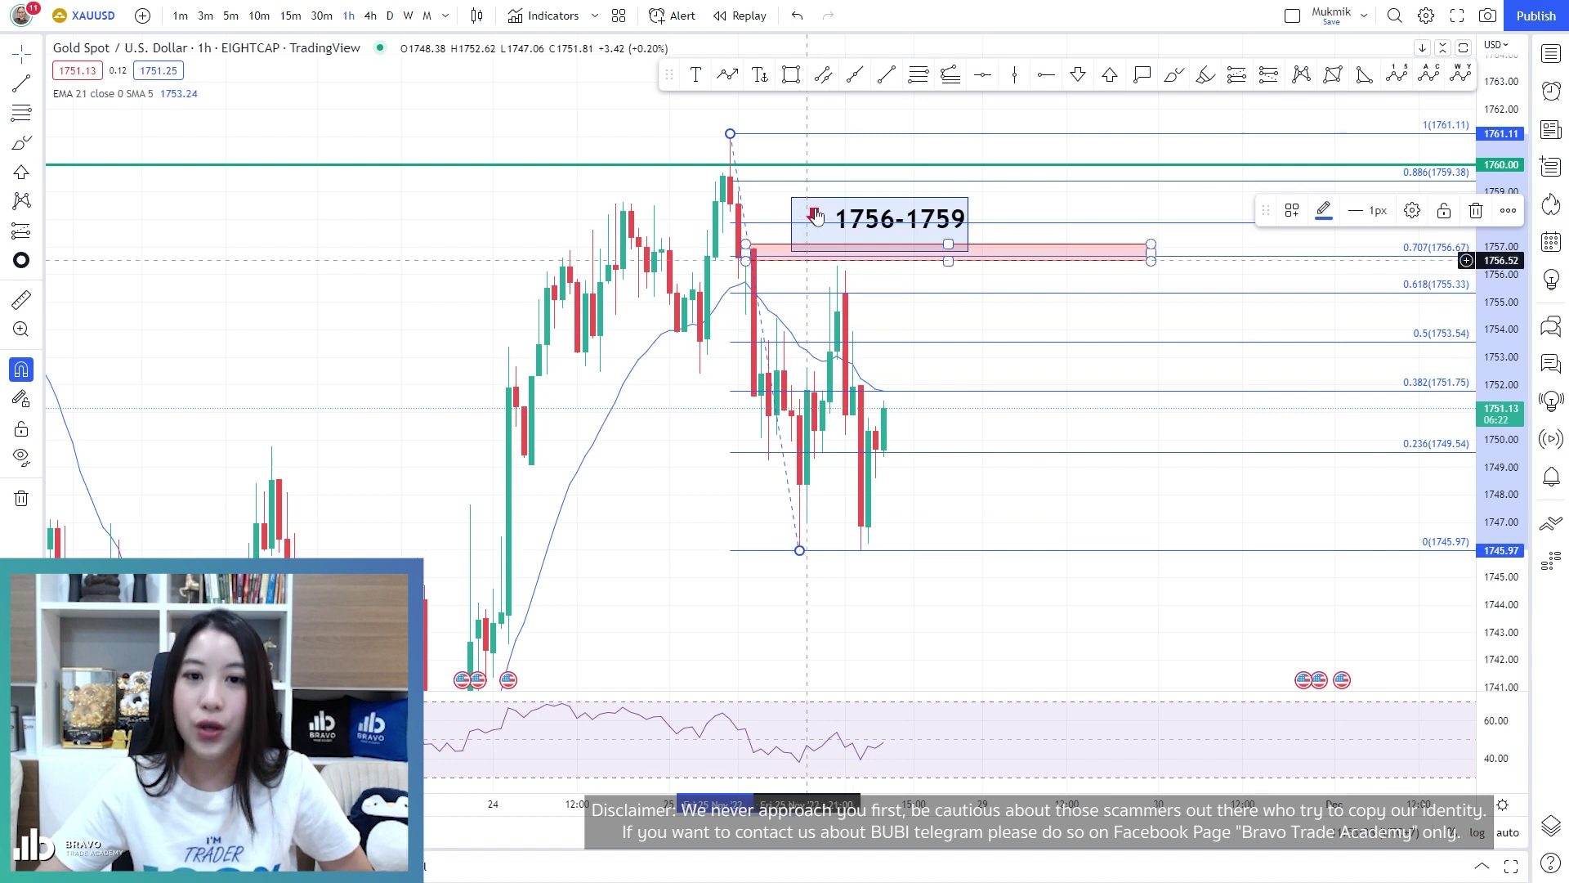
# Draw a rectangle between the 0.618 and 0.786 retracement levels, about 1755.30 to 1757.85, and apply the FZ template to it
pyautogui.click(792, 77)
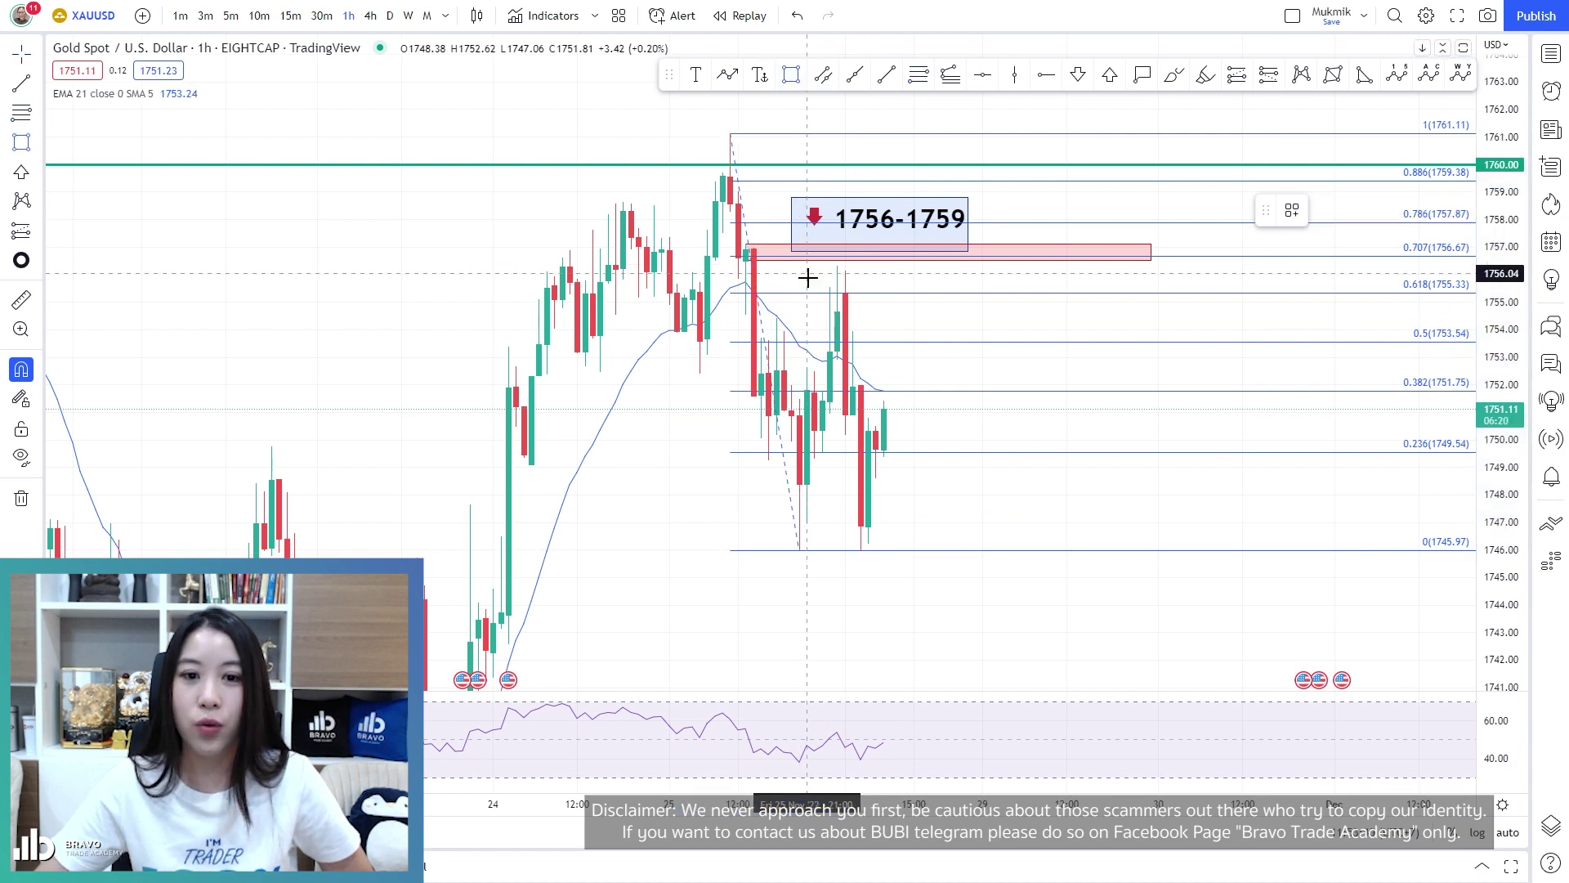
pyautogui.moveTo(806, 292)
pyautogui.mouseDown()
pyautogui.moveTo(918, 280)
pyautogui.moveTo(1023, 222)
pyautogui.mouseUp()
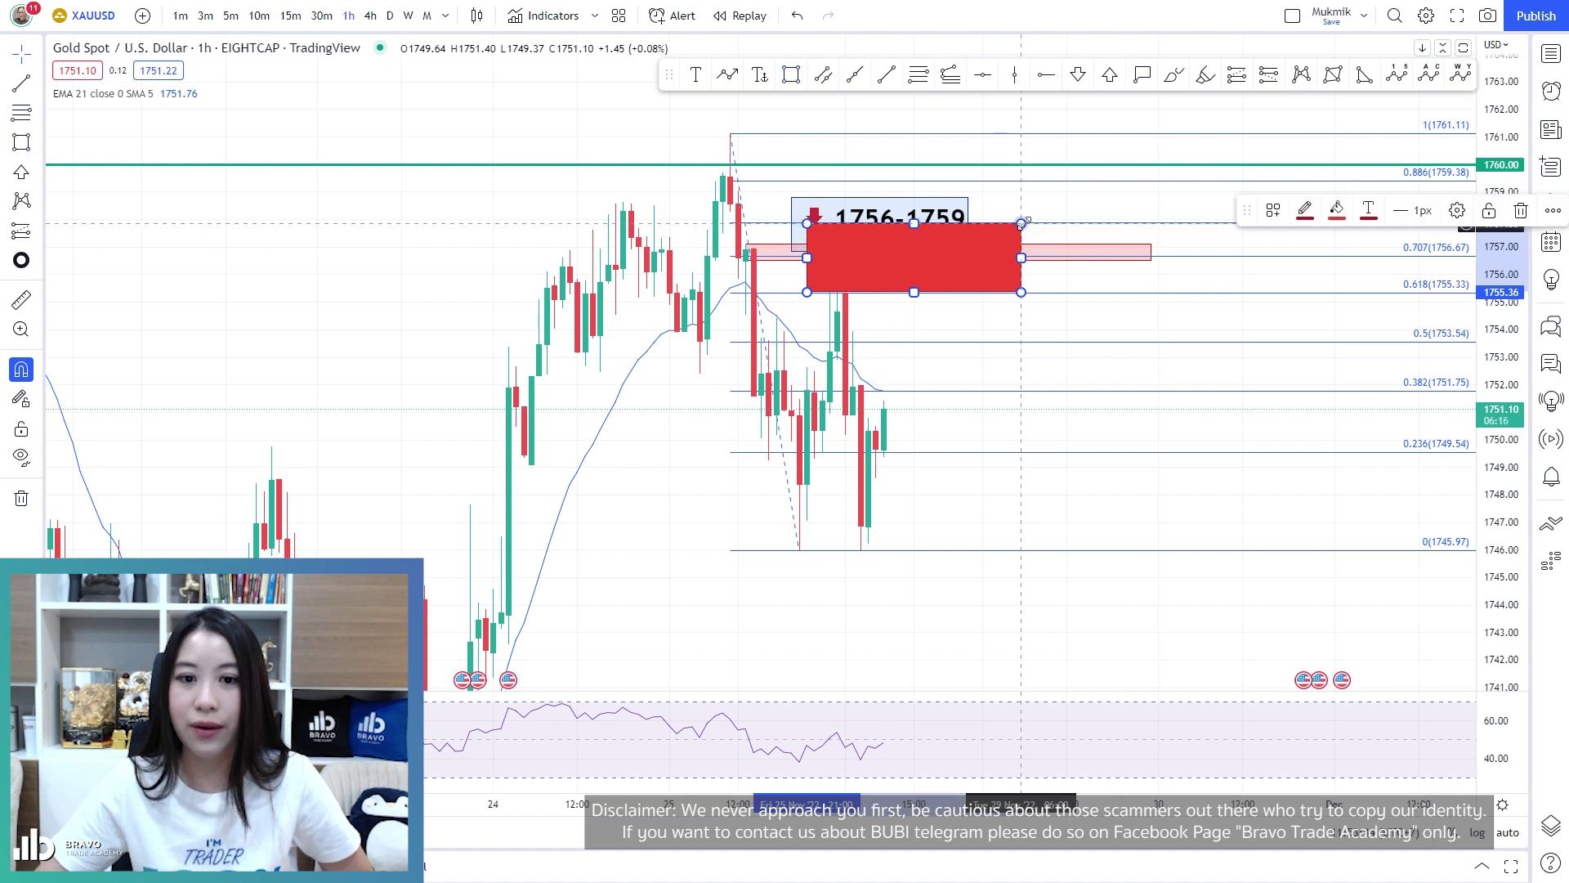
pyautogui.click(1273, 210)
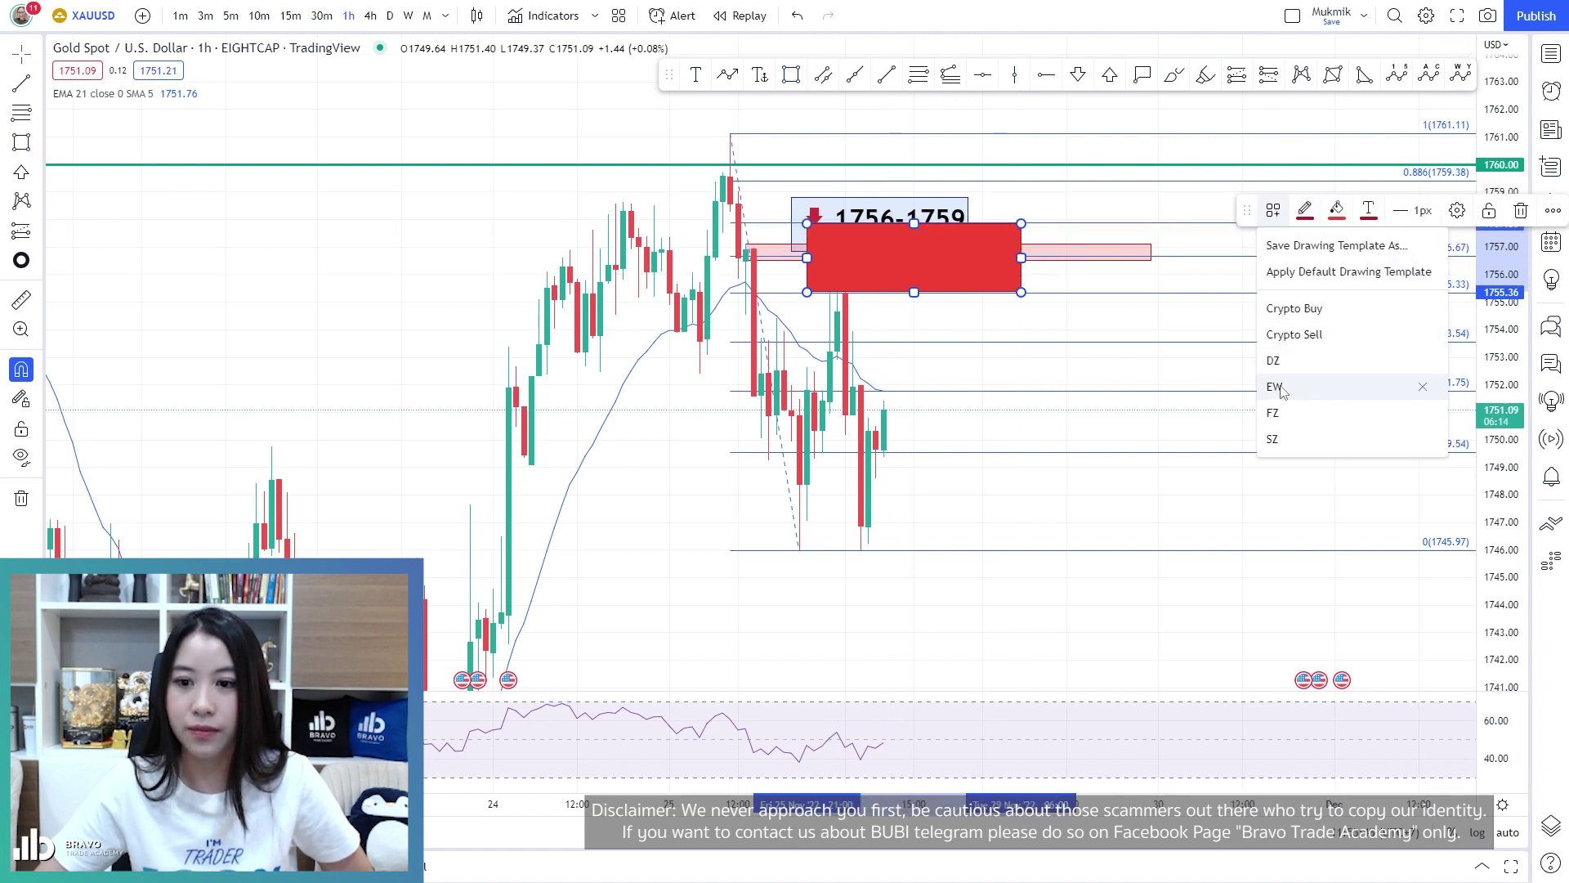
pyautogui.click(1274, 412)
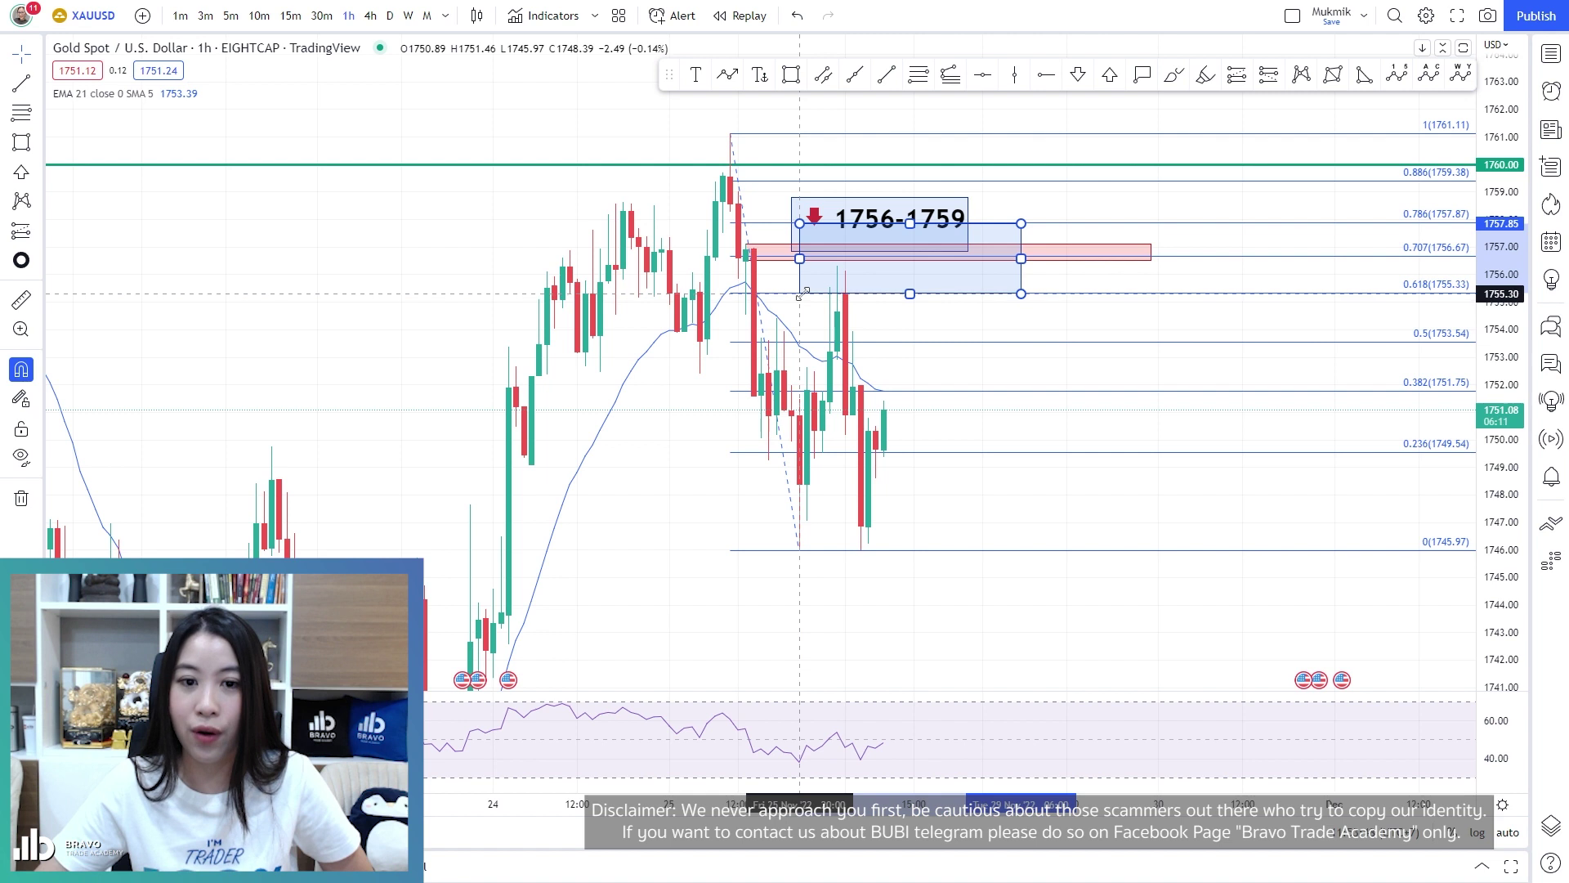
pyautogui.click(967, 325)
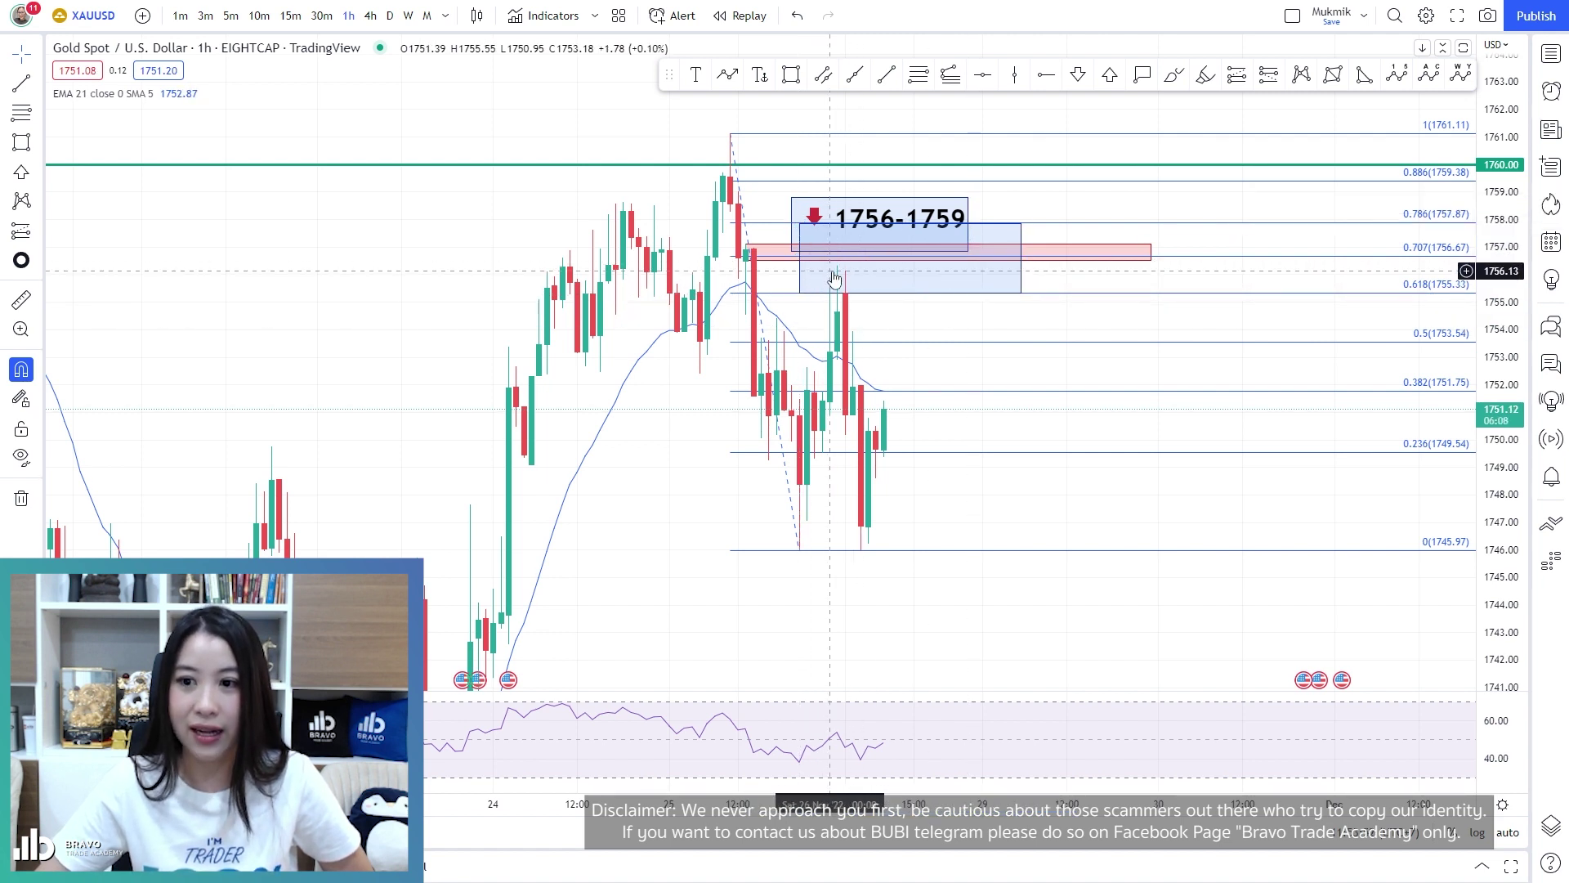
# Delete the Fibonacci retracement and the blue rectangle drawn over its levels
pyautogui.click(1037, 296)
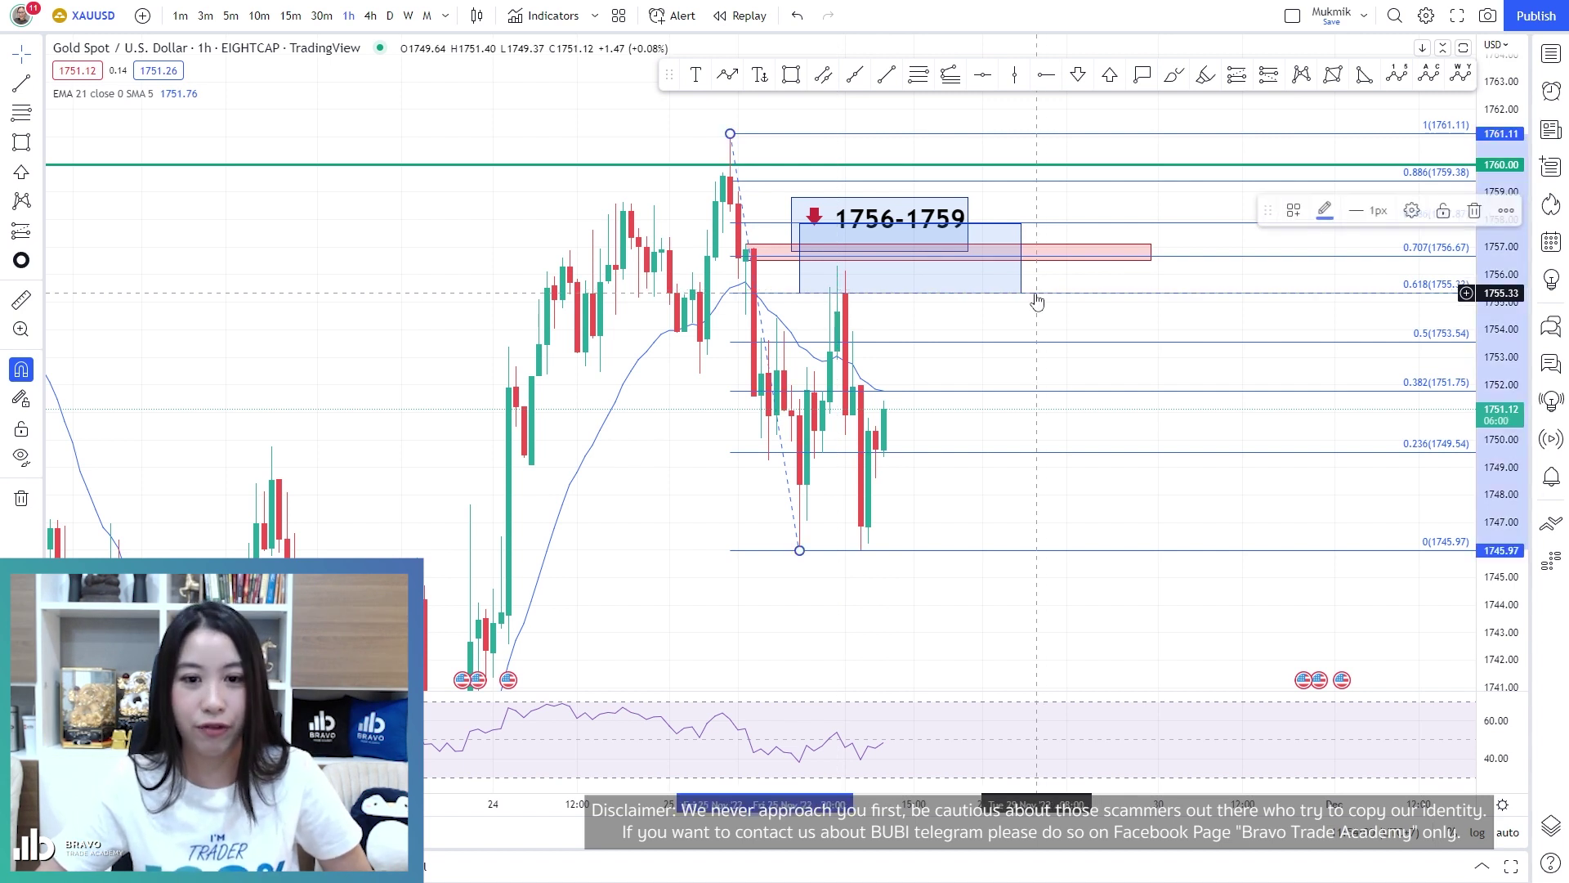
pyautogui.press('Delete')
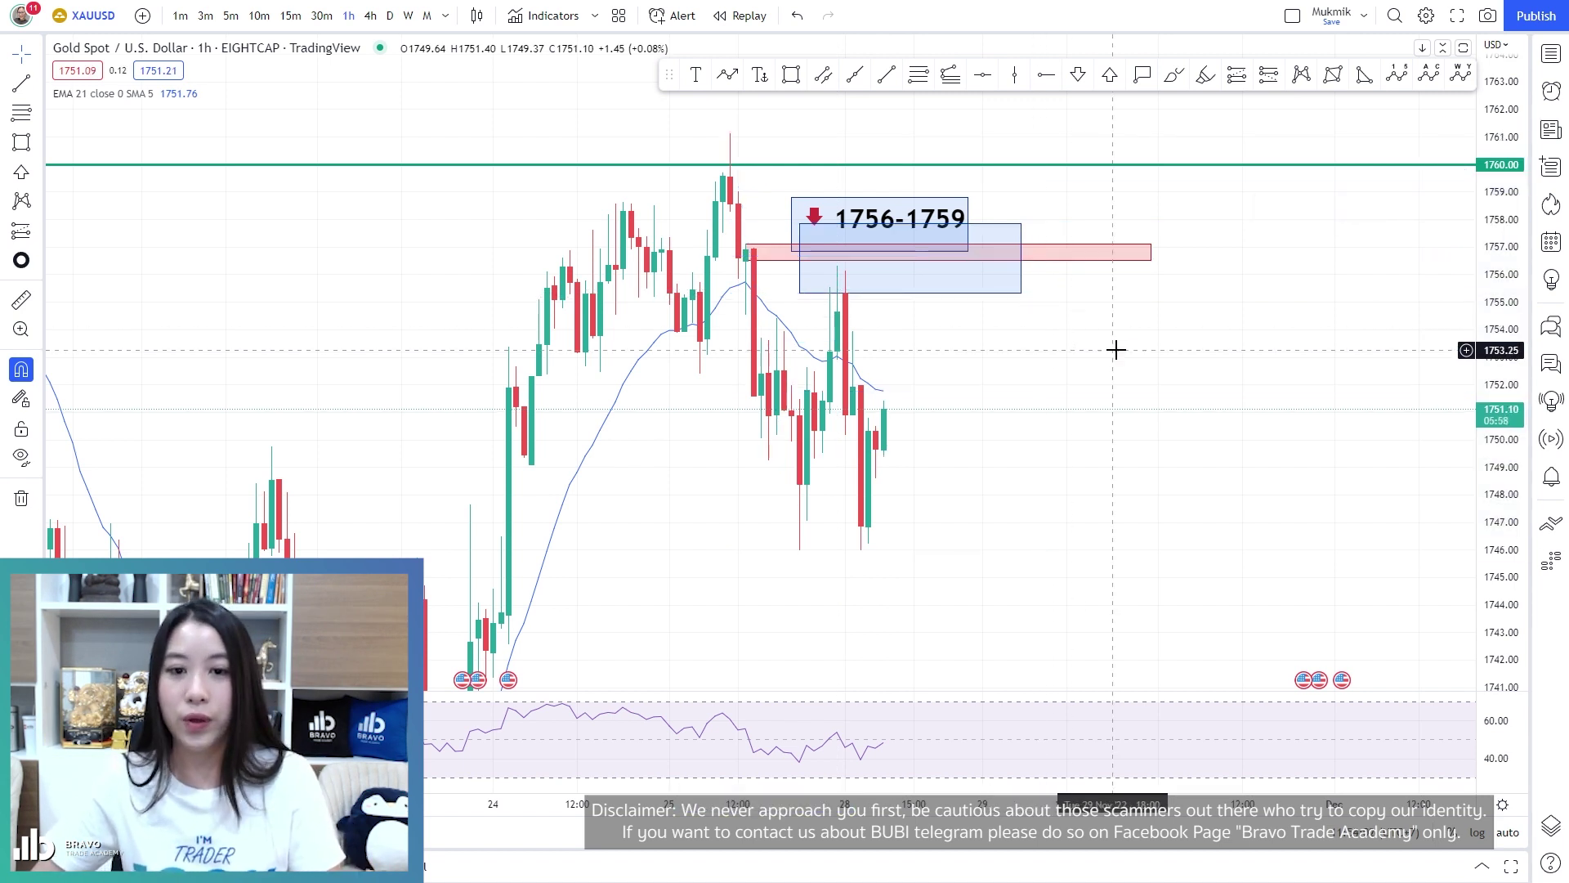
pyautogui.click(989, 299)
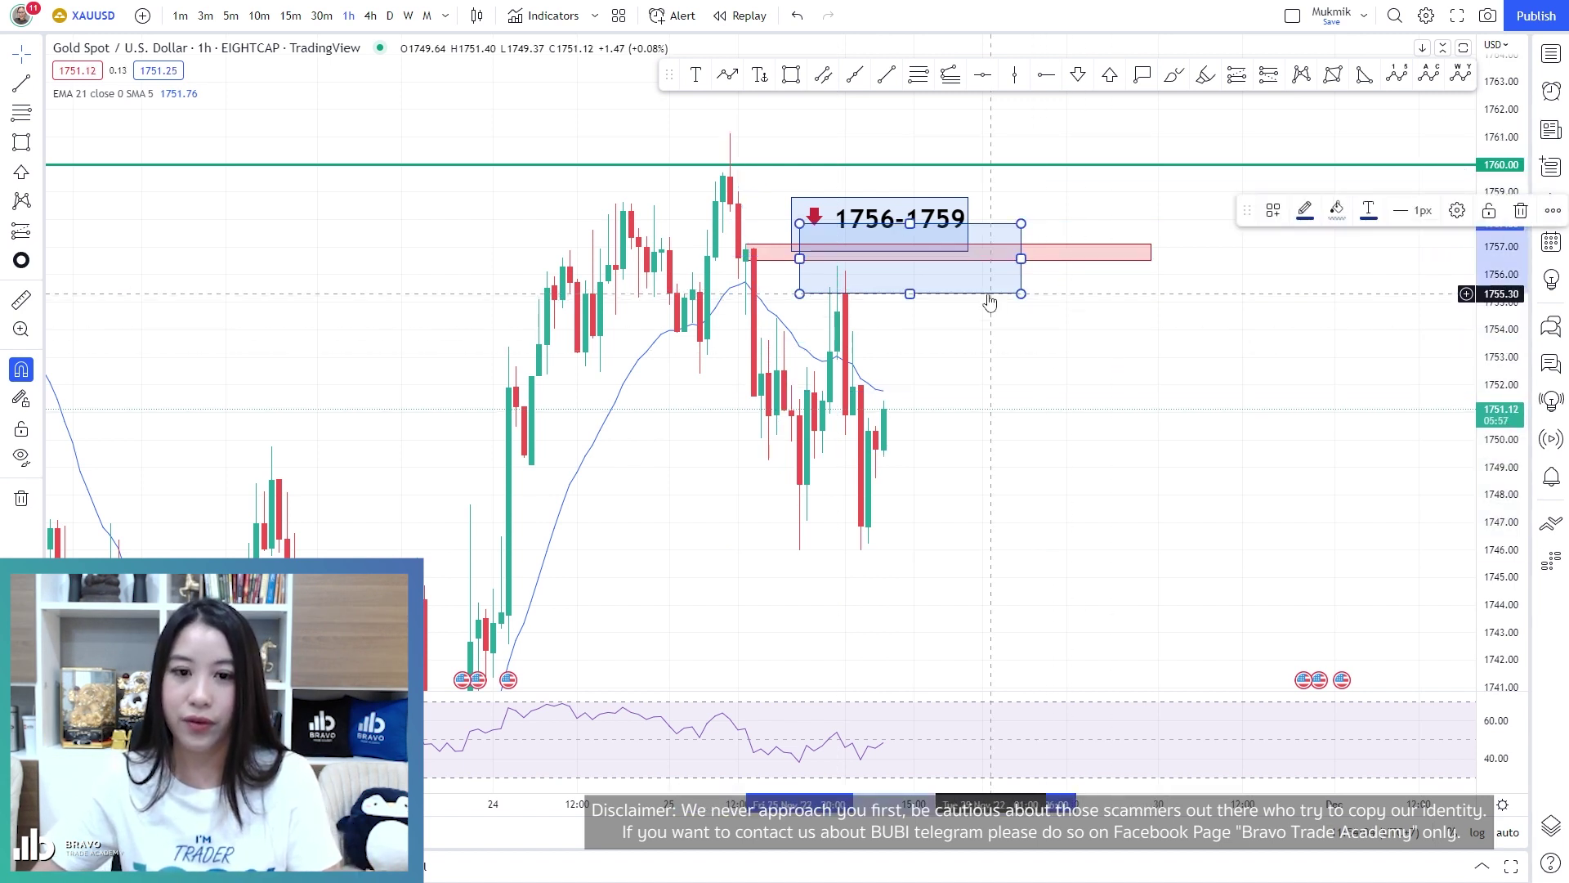
pyautogui.press('Delete')
# Remove all drawings from the gold chart
pyautogui.moveTo(1007, 344); pyautogui.dragTo(1044, 332)
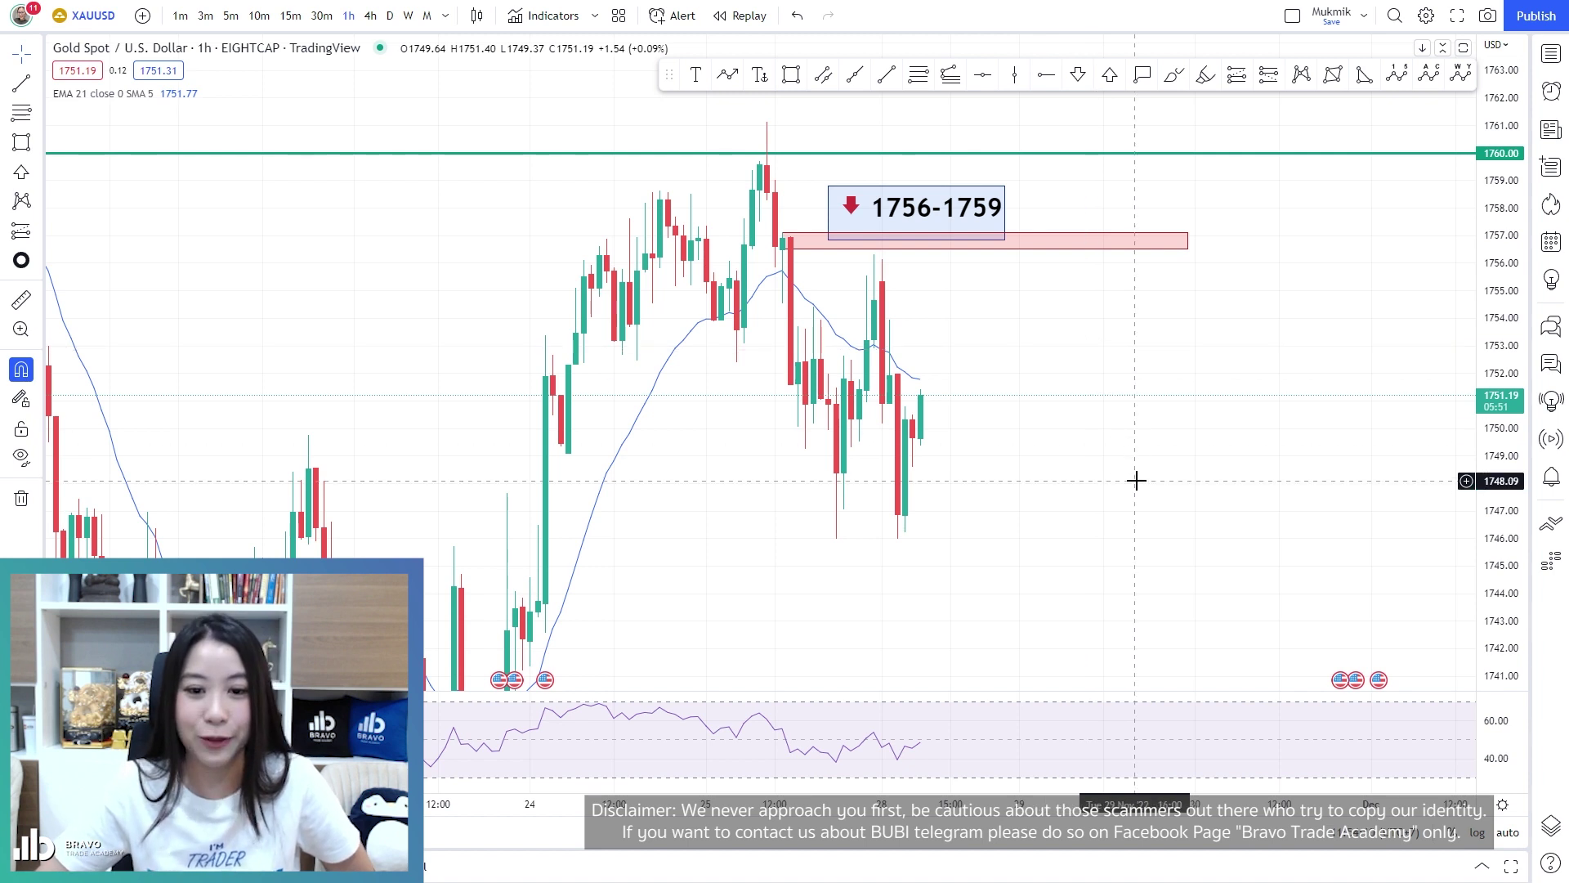
pyautogui.moveTo(1136, 477); pyautogui.dragTo(1115, 442)
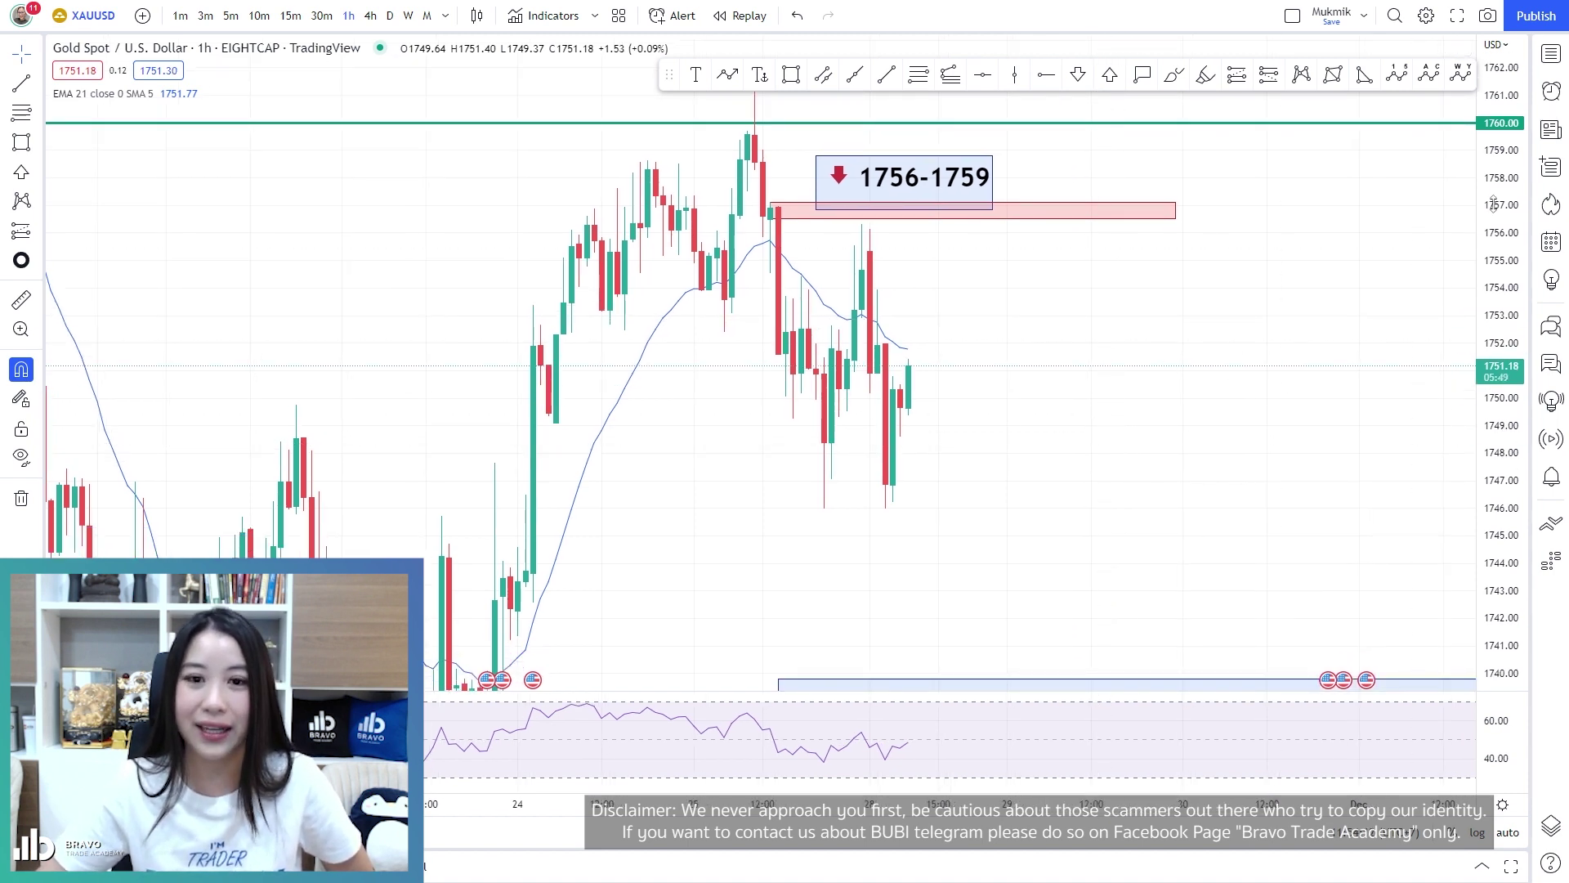
pyautogui.rightClick(1125, 333)
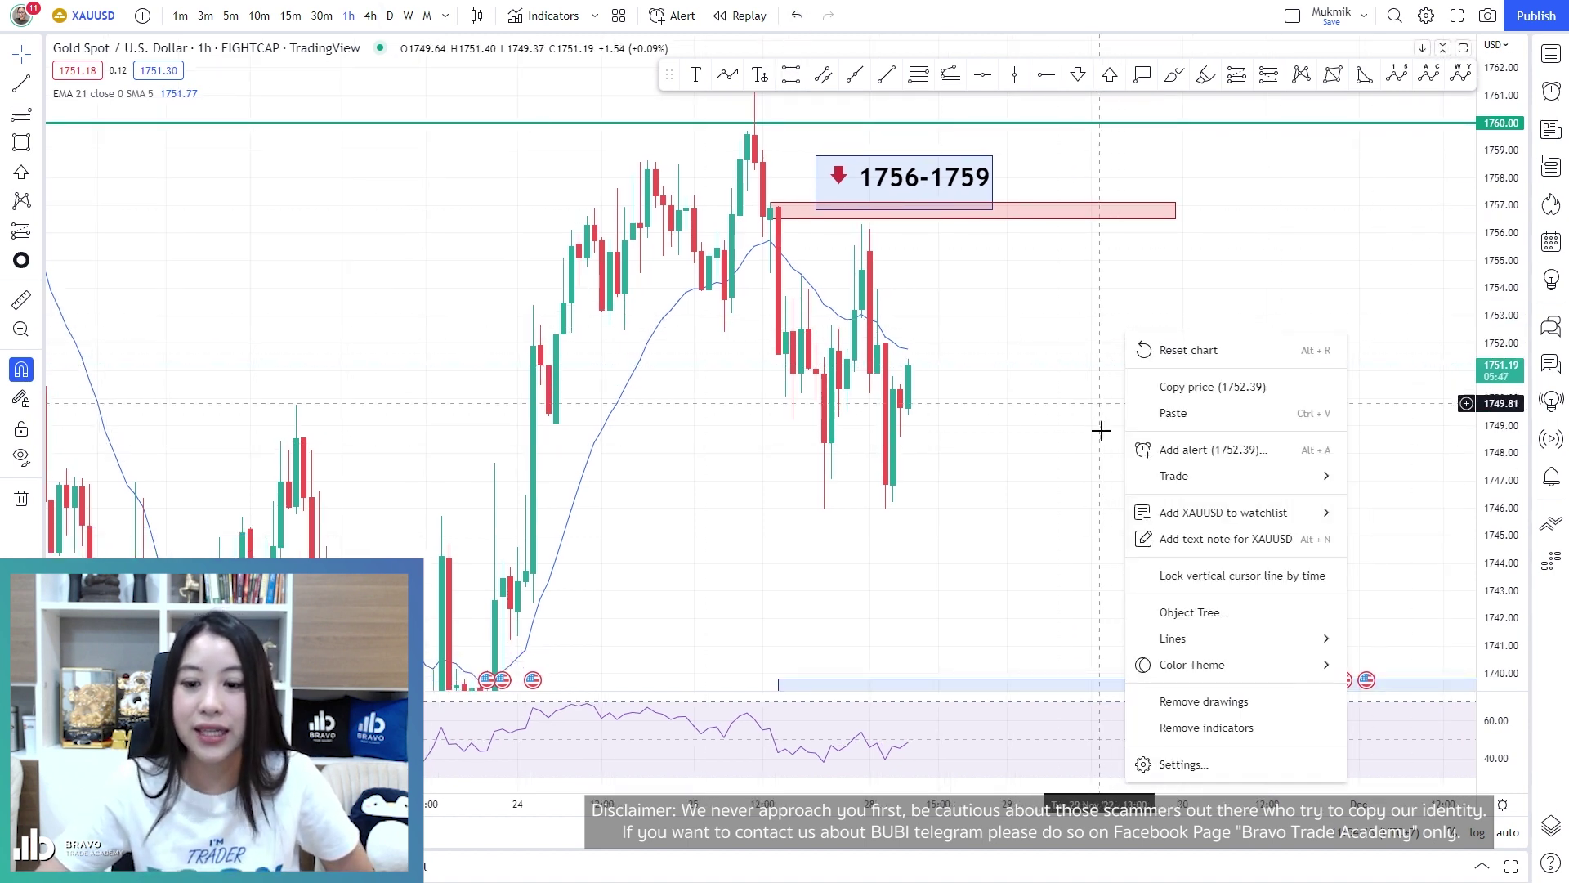
pyautogui.click(1186, 703)
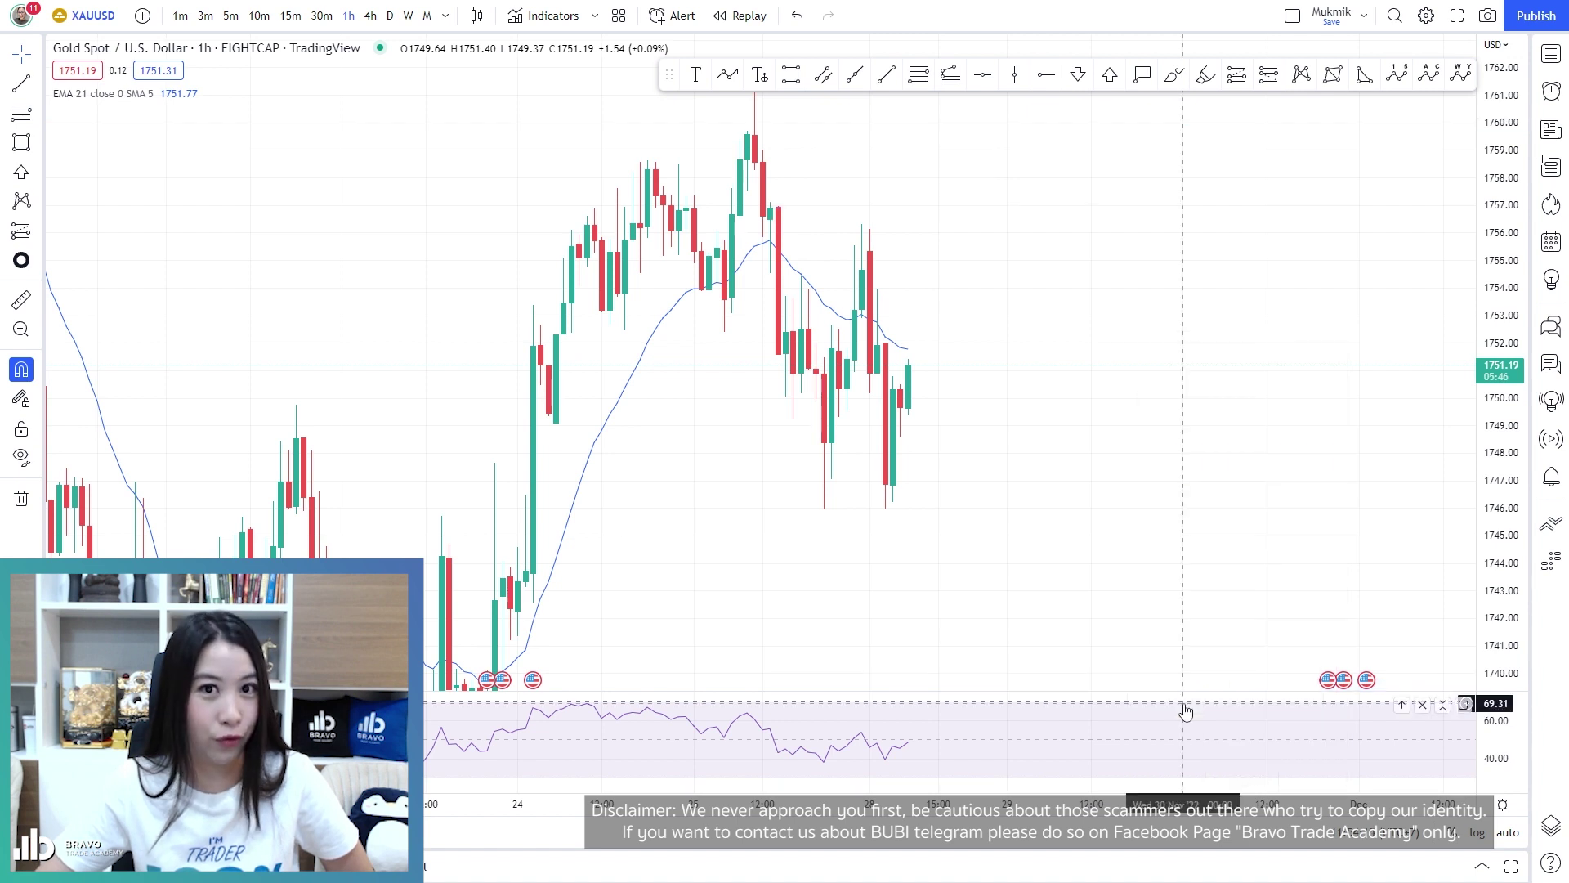
# Switch the chart to the weekly timeframe and compress the price scale so the larger swings fit in view
pyautogui.click(390, 16)
pyautogui.click(408, 16)
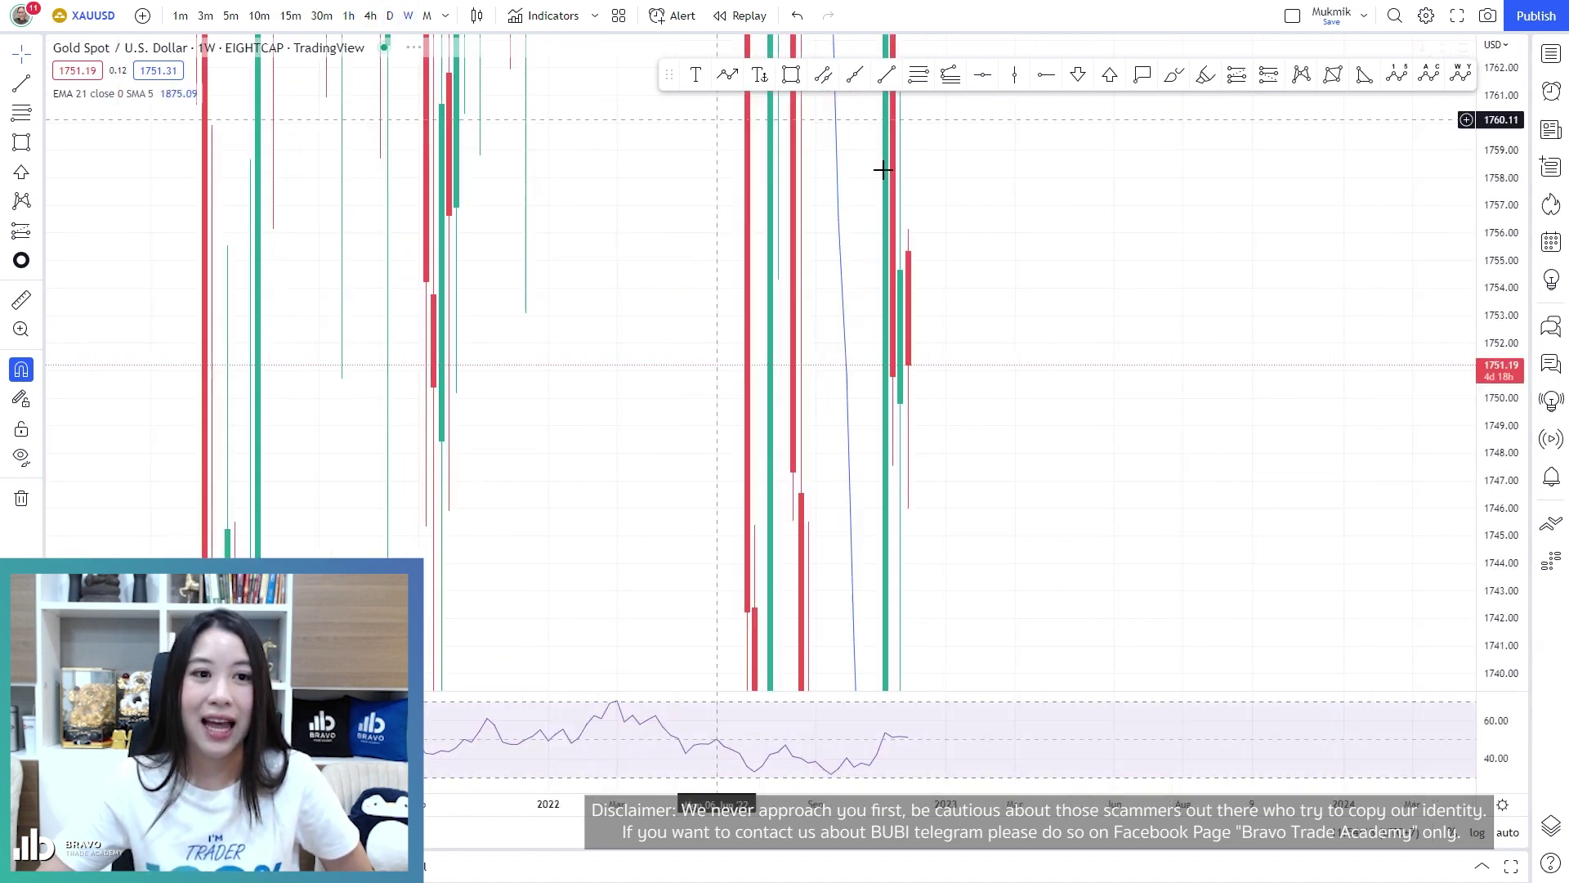
pyautogui.moveTo(1502, 171); pyautogui.dragTo(1495, 630)
pyautogui.moveTo(1508, 228); pyautogui.dragTo(1498, 441)
pyautogui.moveTo(1085, 371); pyautogui.dragTo(1289, 357)
# Draw a rectangle from 1773.85 to 1807.88 at the swing high, extend it past the latest candle and apply the SZ template
pyautogui.click(795, 76)
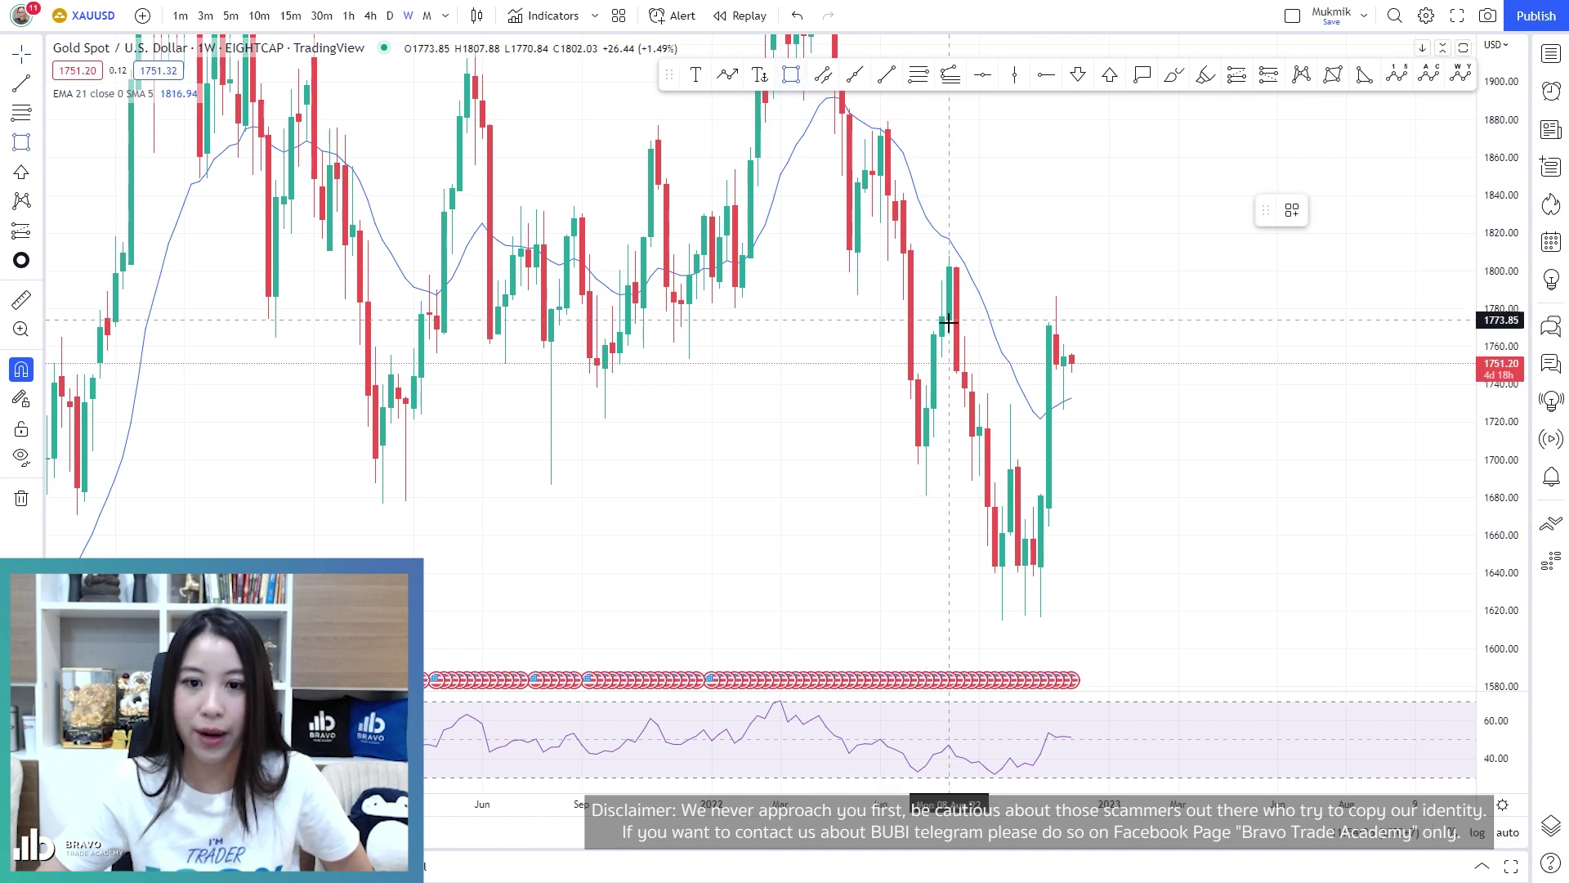
pyautogui.click(946, 321)
pyautogui.click(949, 256)
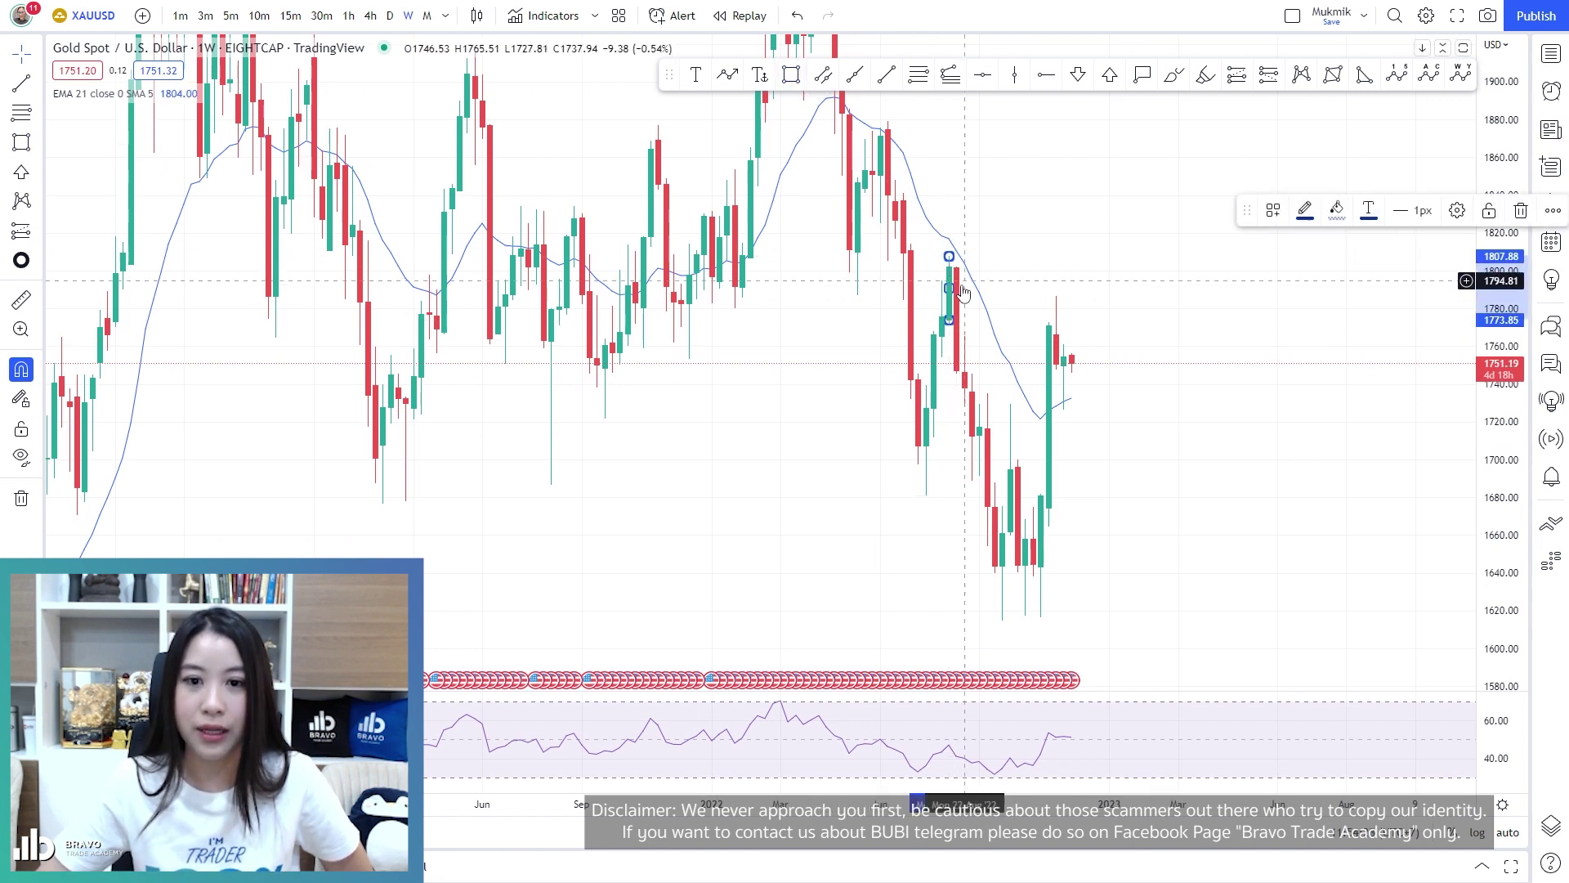
pyautogui.moveTo(949, 288); pyautogui.dragTo(1300, 311)
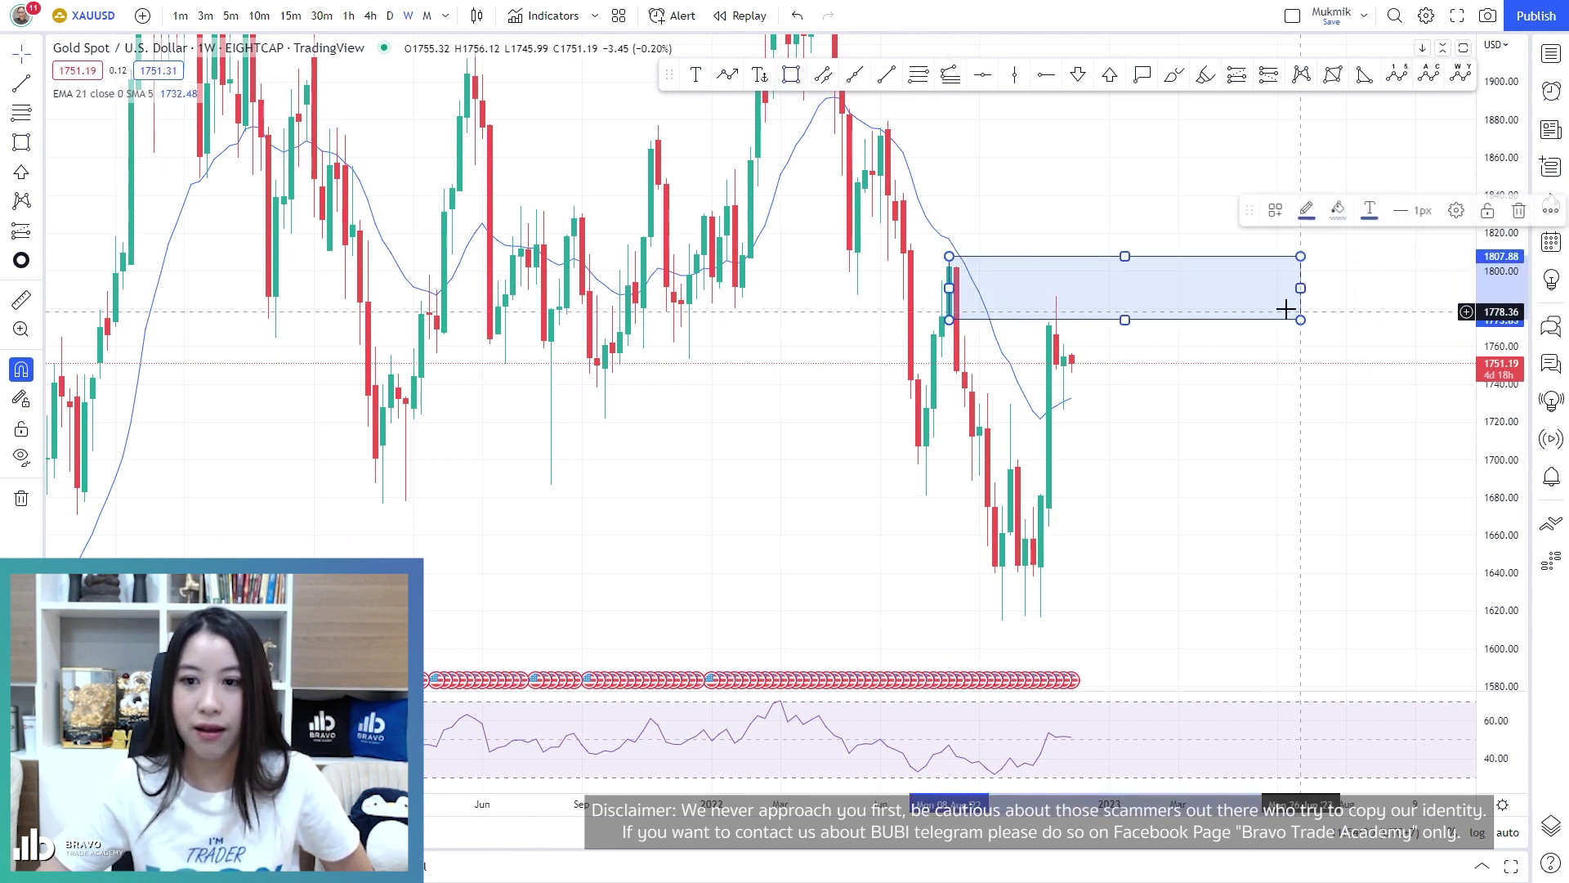
pyautogui.click(1273, 210)
pyautogui.click(1272, 439)
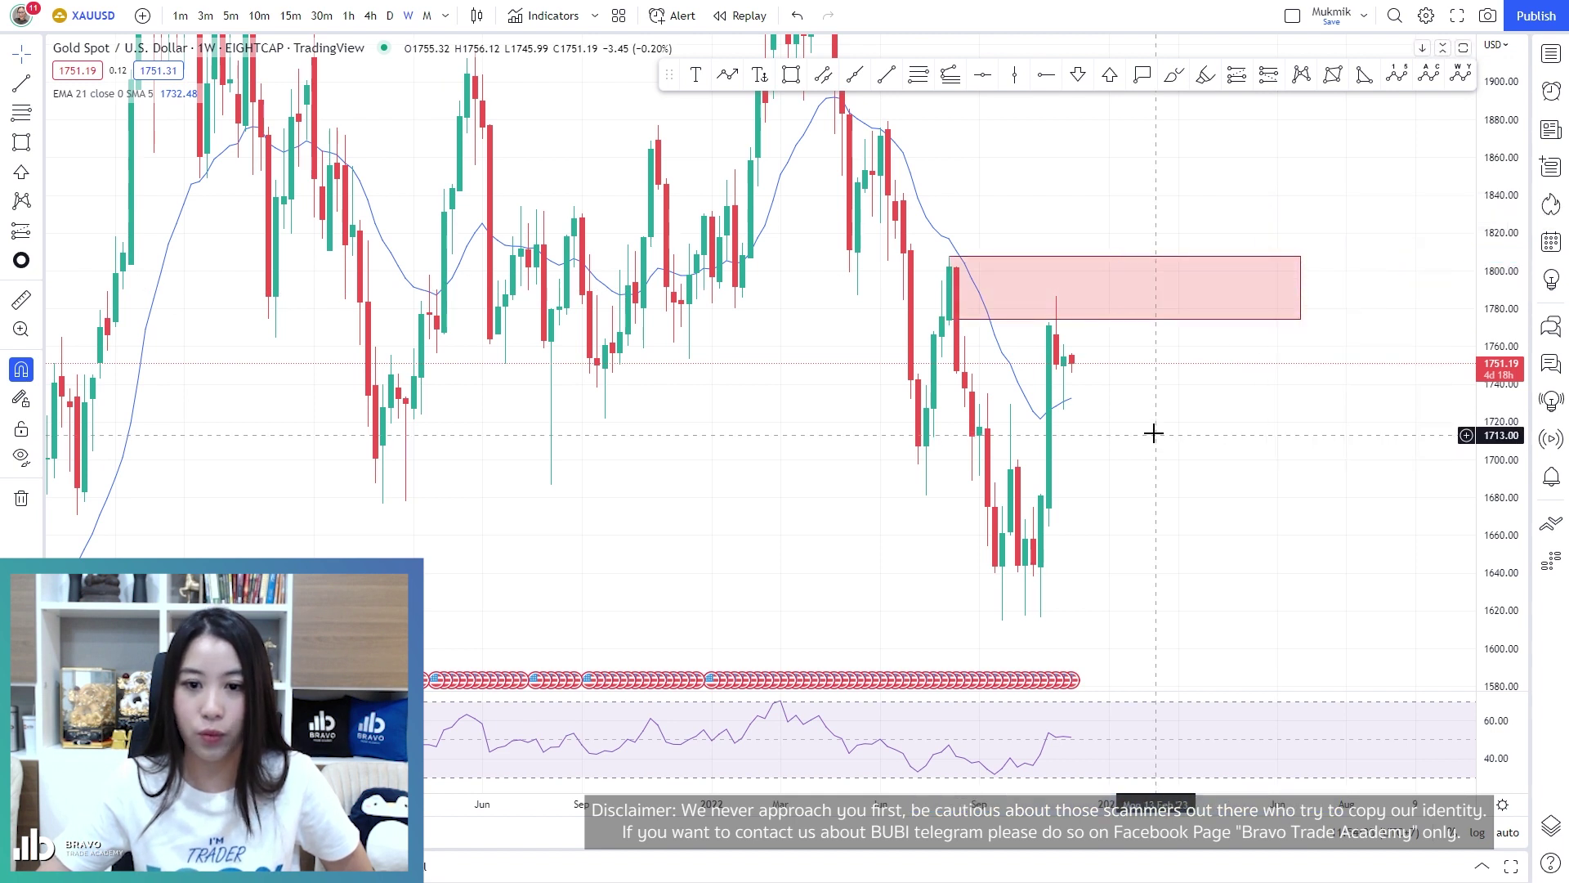
# Mark the candle high at 1729.46 with a horizontal ray and delete that ray
pyautogui.moveTo(1148, 417); pyautogui.dragTo(1129, 372)
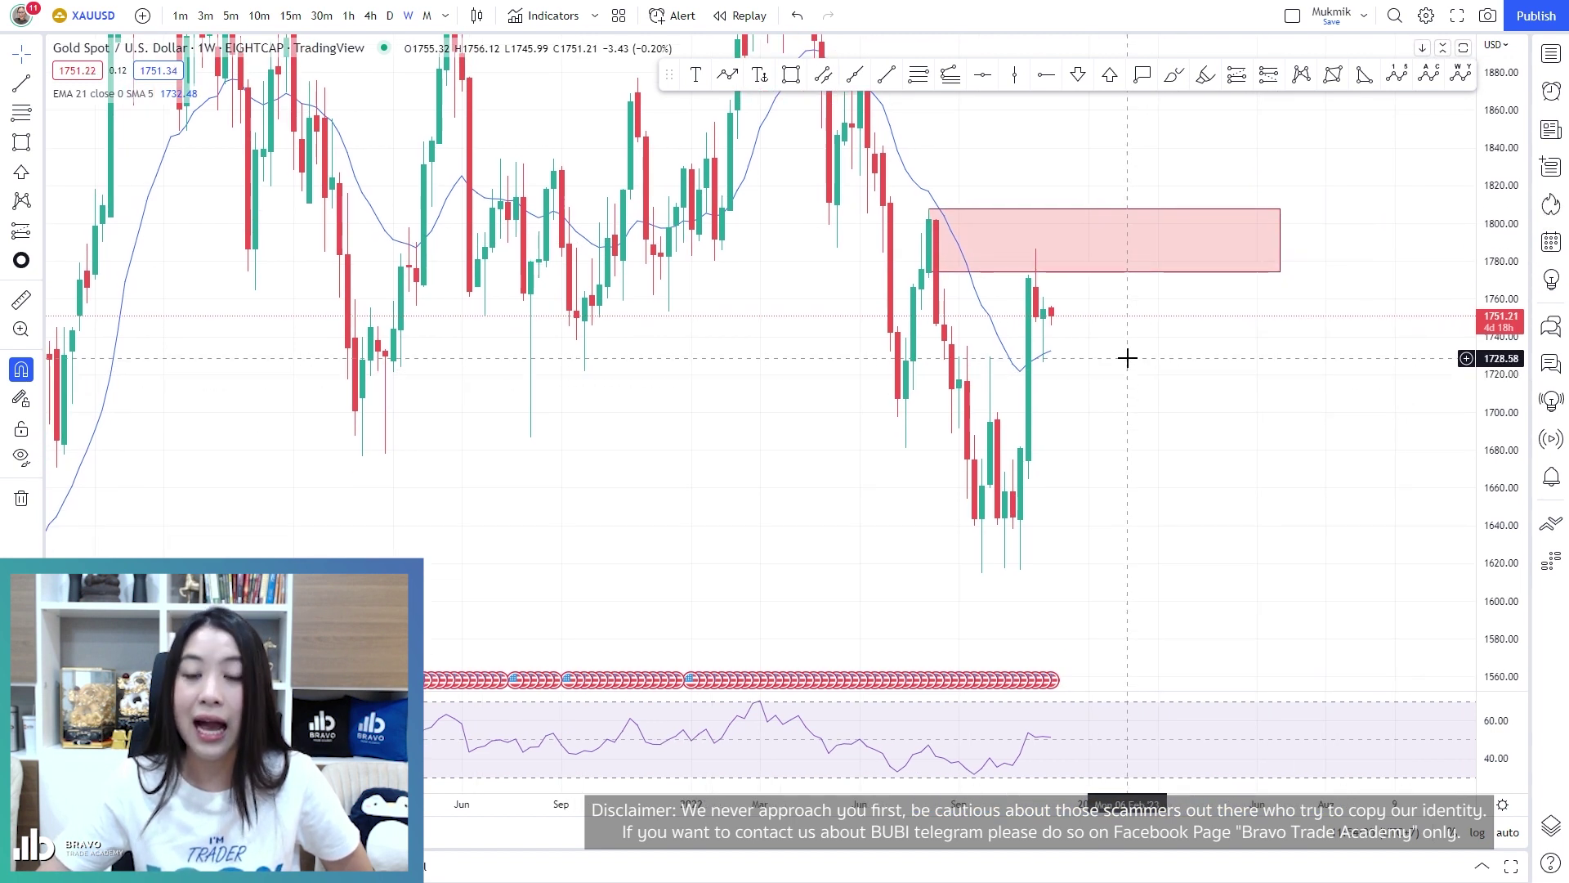
pyautogui.hotkey('alt', 'j')
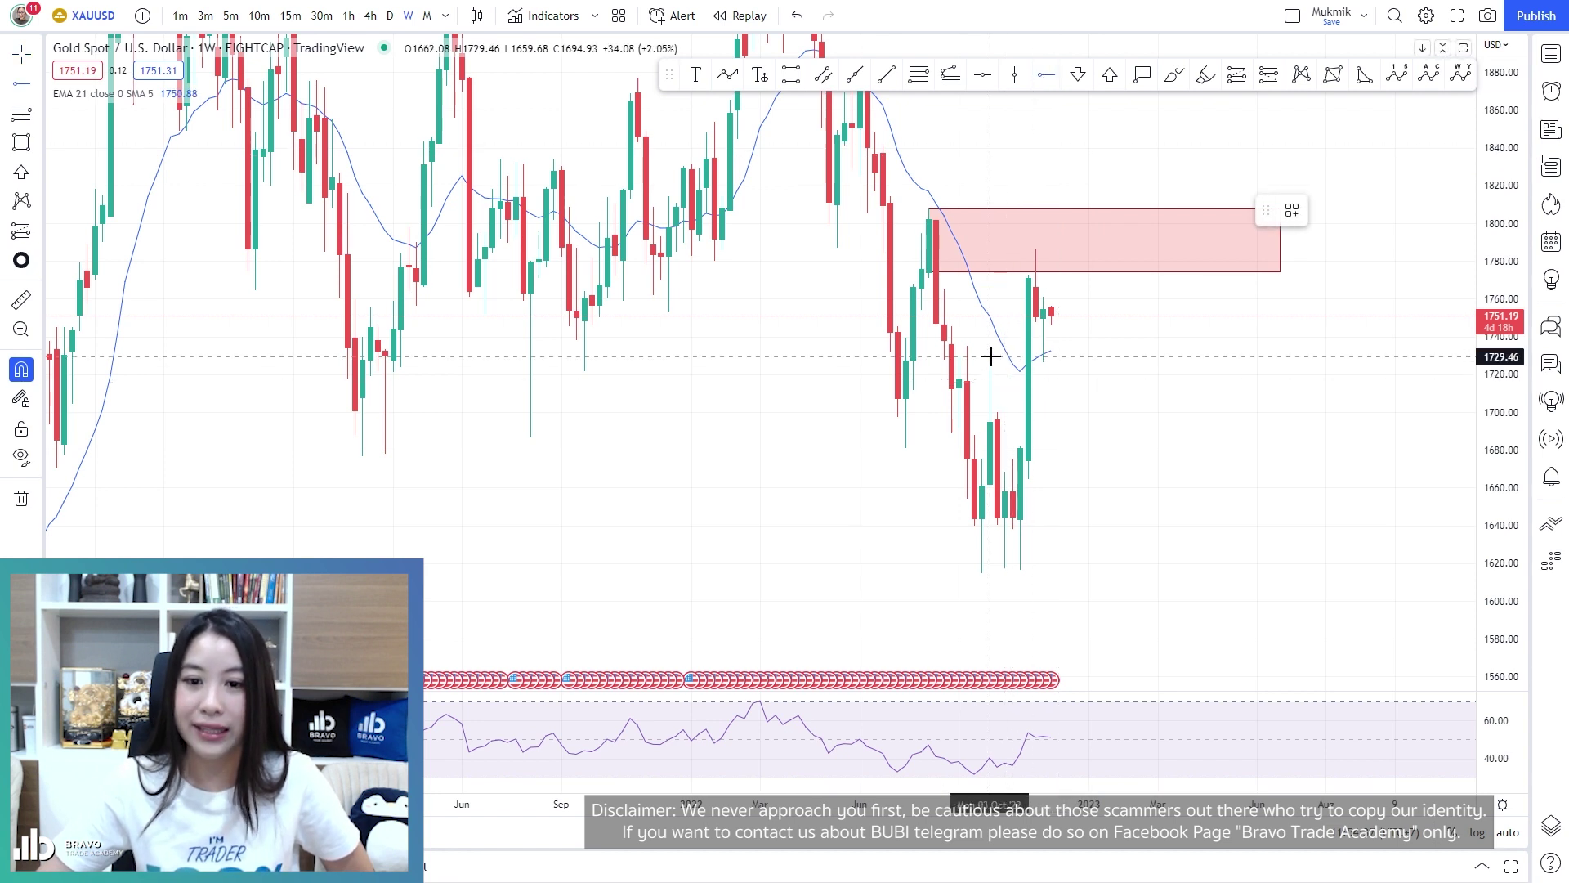
pyautogui.click(990, 357)
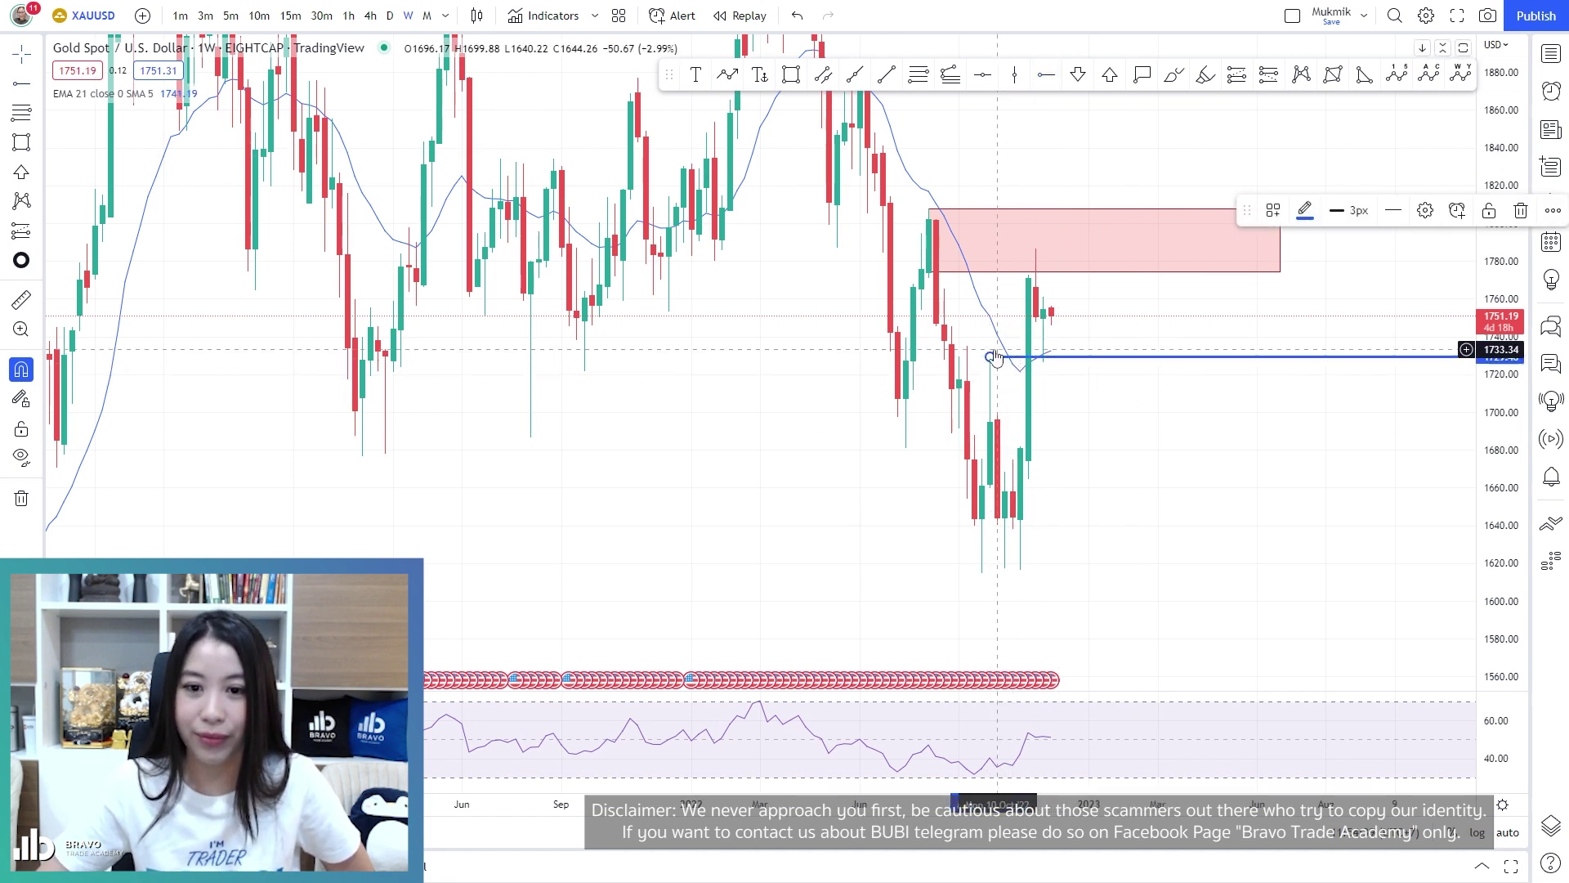
pyautogui.click(1108, 434)
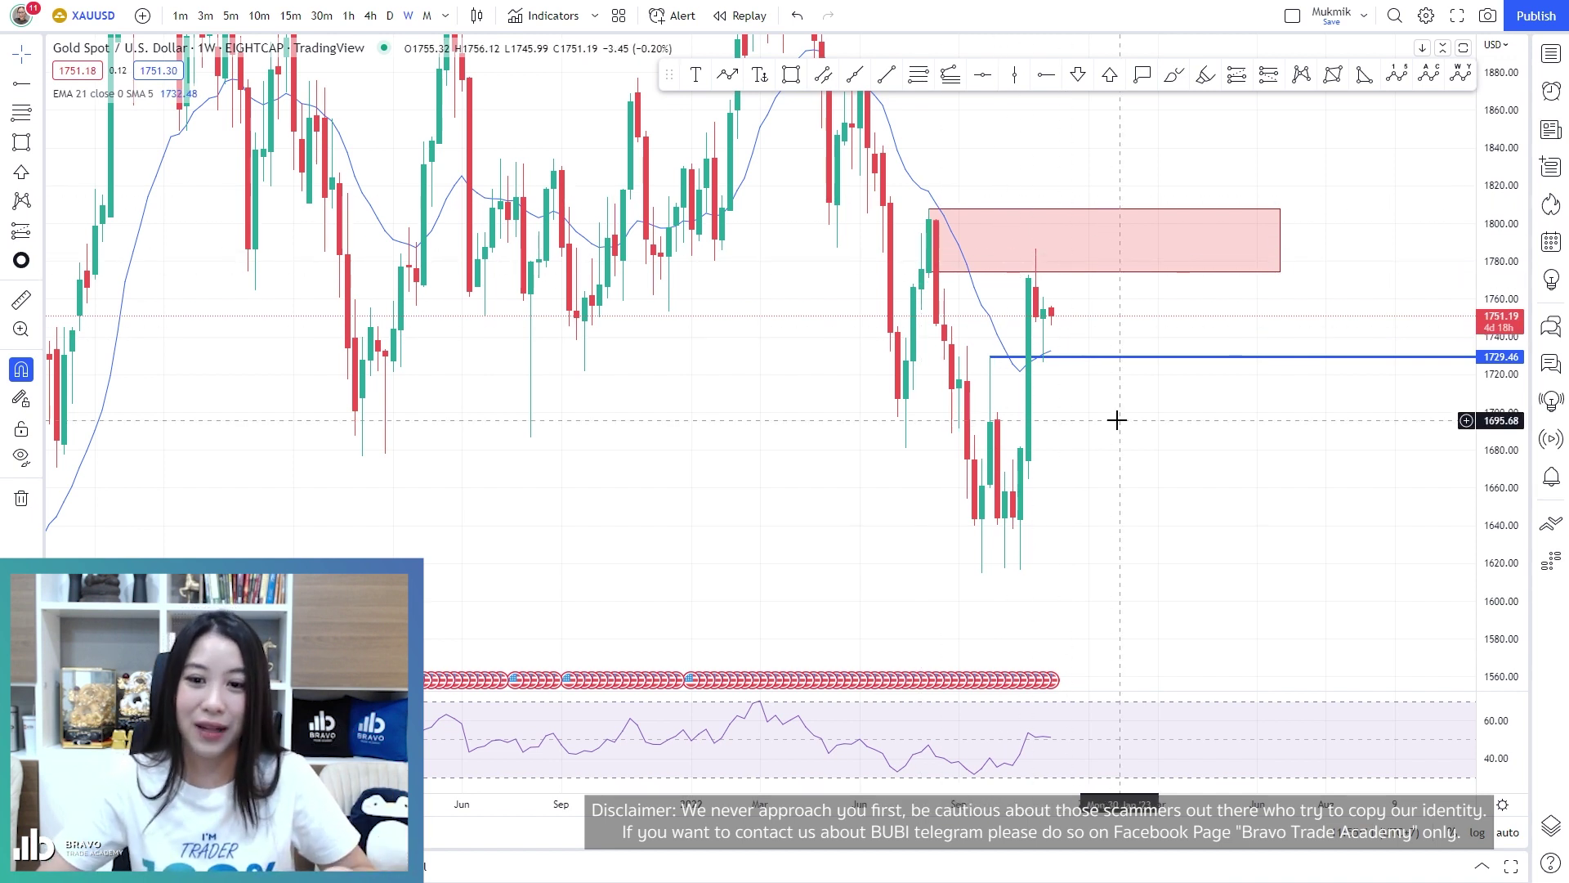
pyautogui.click(1072, 367)
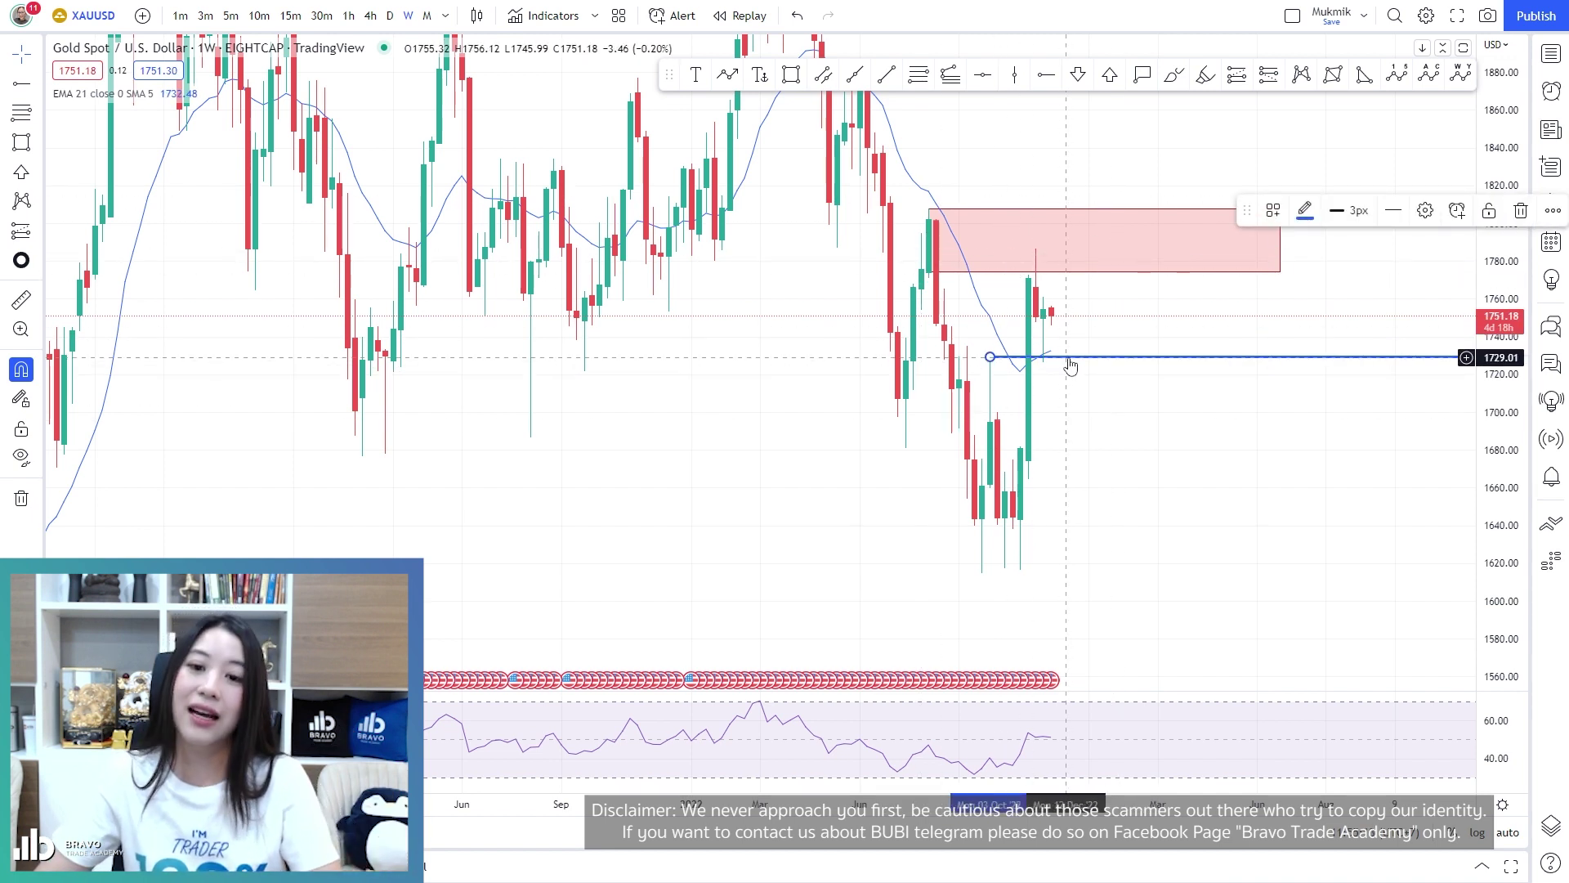
pyautogui.press('Delete')
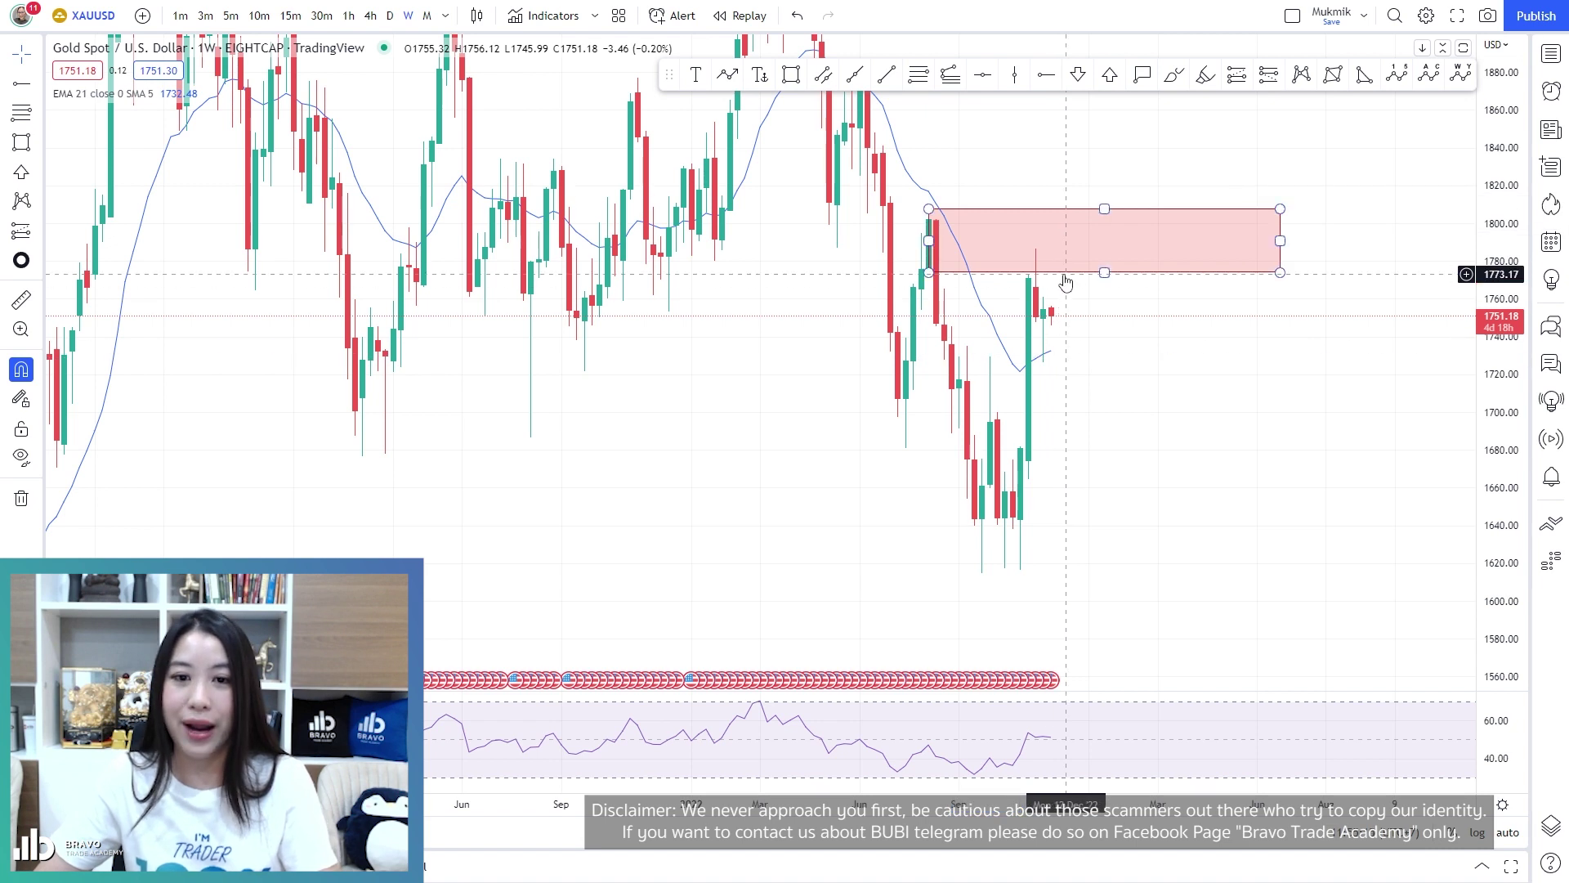
# Draw a second supply zone rectangle from 1809.32 to 1847.84 and extend the lower zone to about the same end date
pyautogui.moveTo(1156, 315); pyautogui.dragTo(1000, 344)
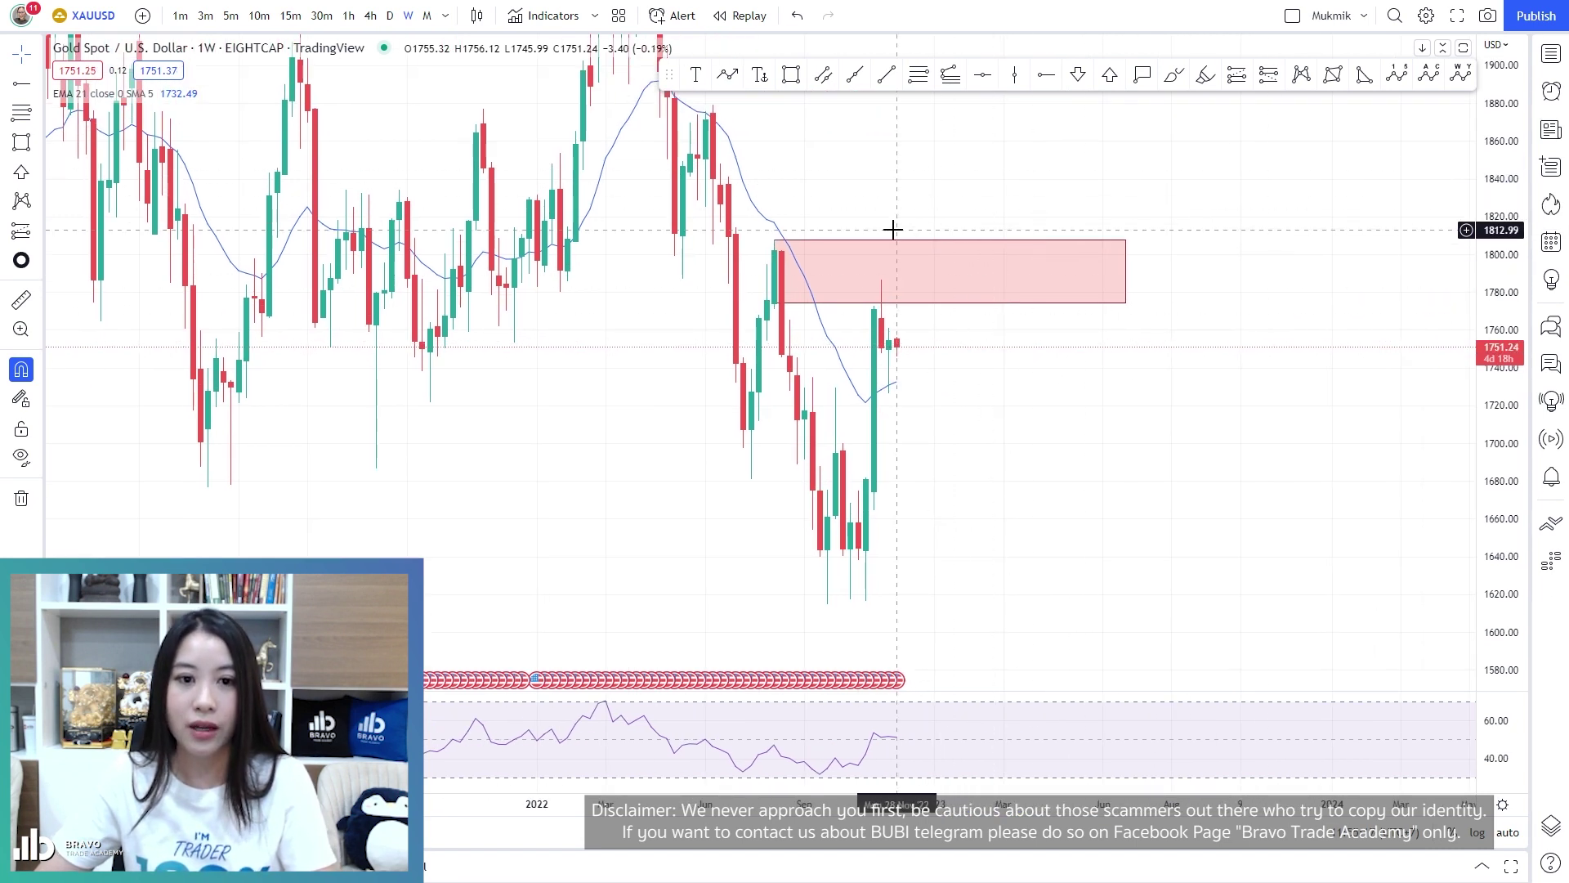
pyautogui.click(790, 74)
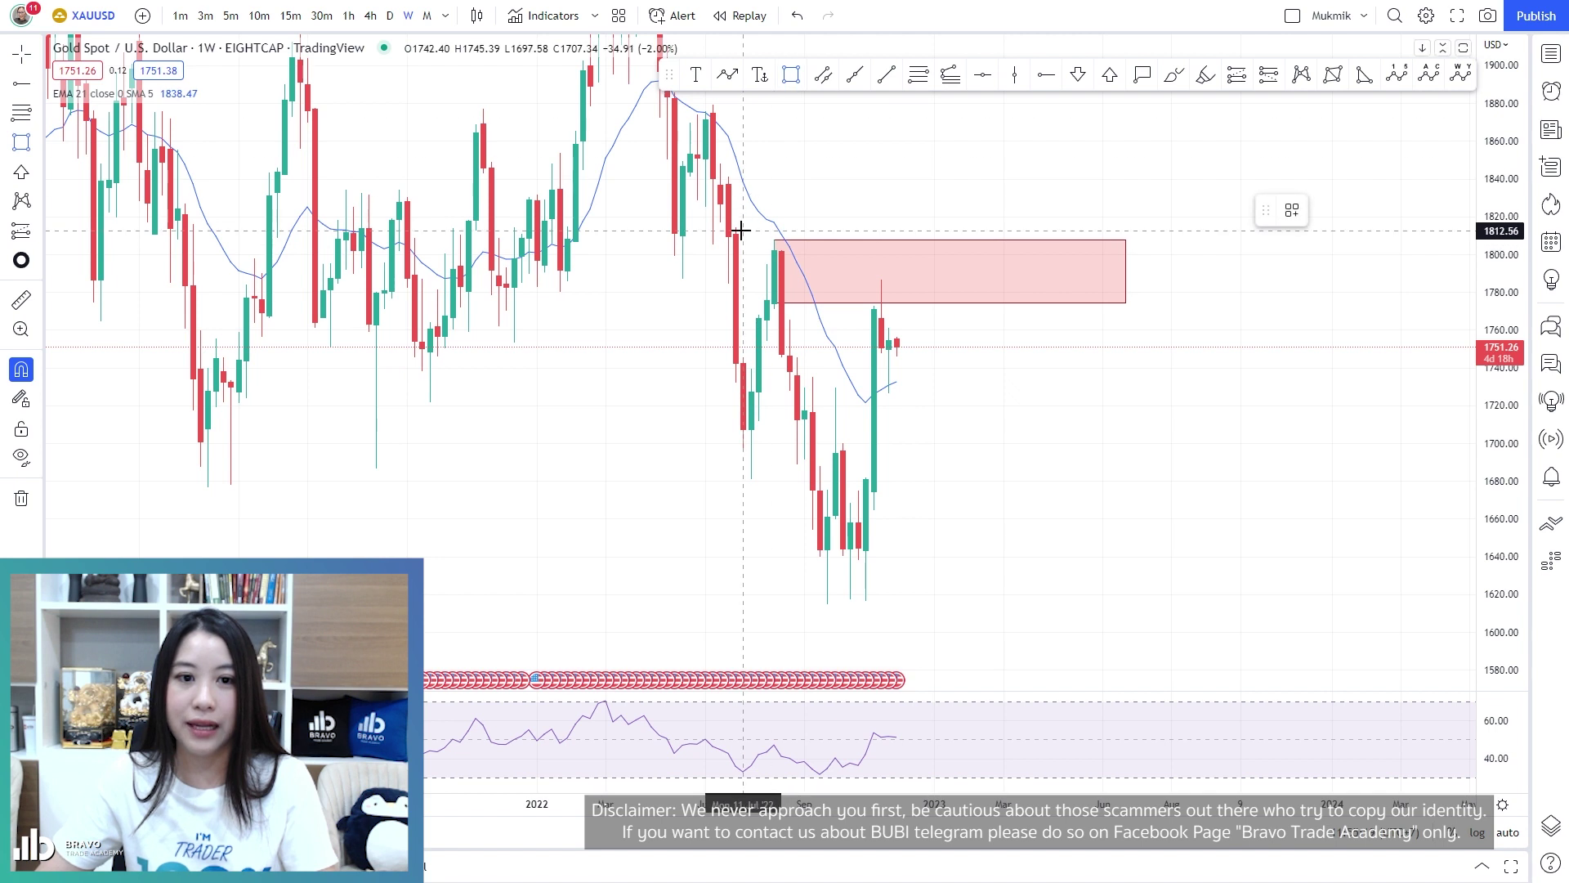
pyautogui.moveTo(729, 233)
pyautogui.mouseDown()
pyautogui.moveTo(722, 161)
pyautogui.moveTo(946, 200)
pyautogui.moveTo(1279, 200)
pyautogui.mouseUp()
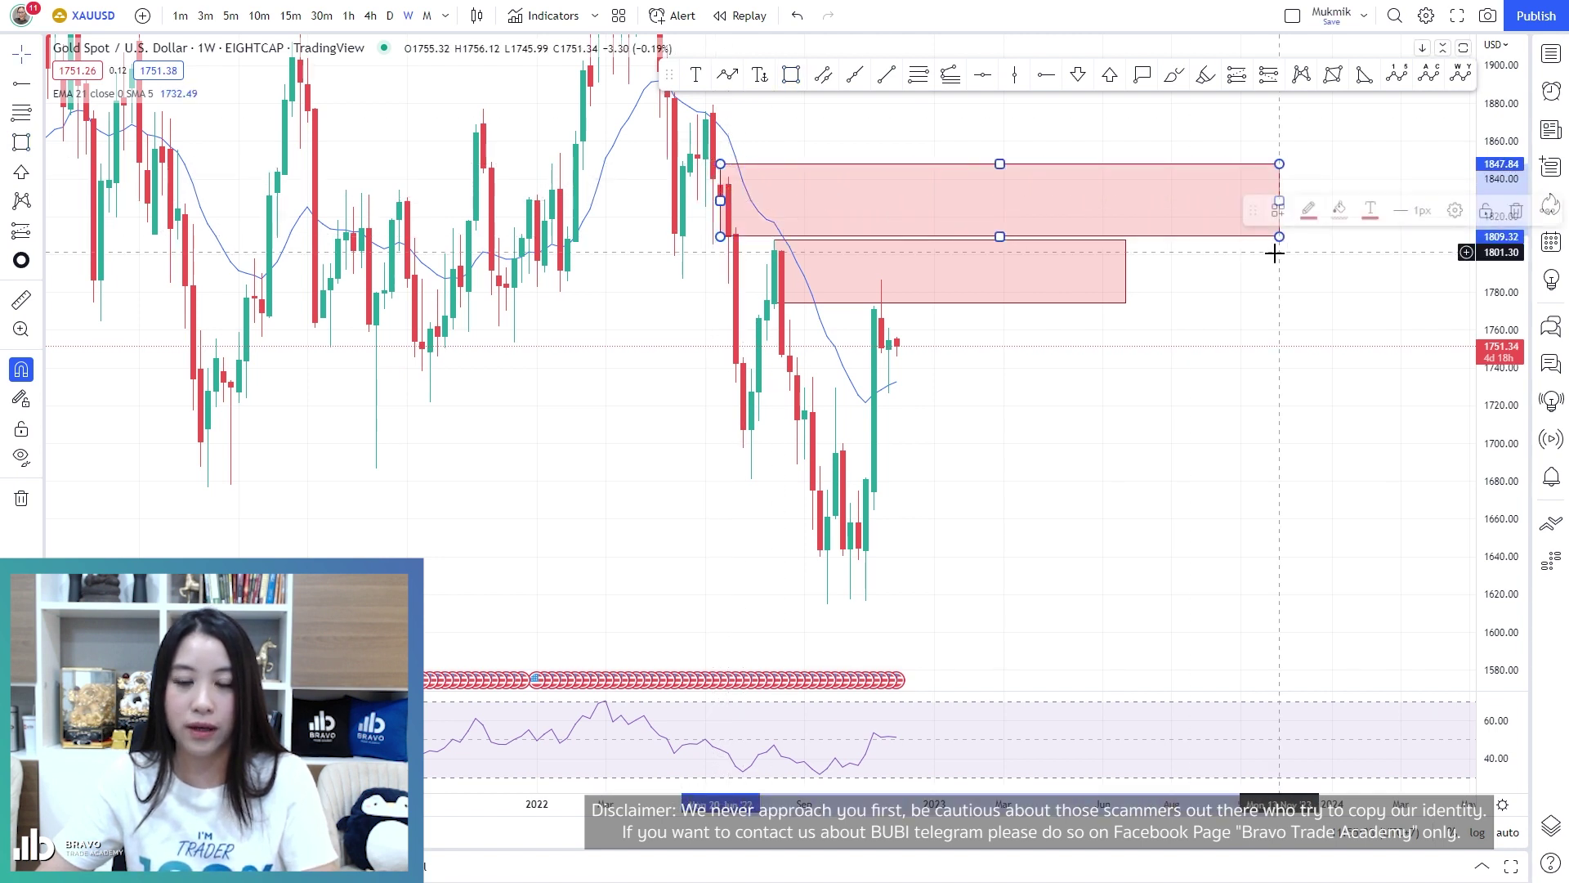
pyautogui.moveTo(1126, 271); pyautogui.dragTo(1282, 274)
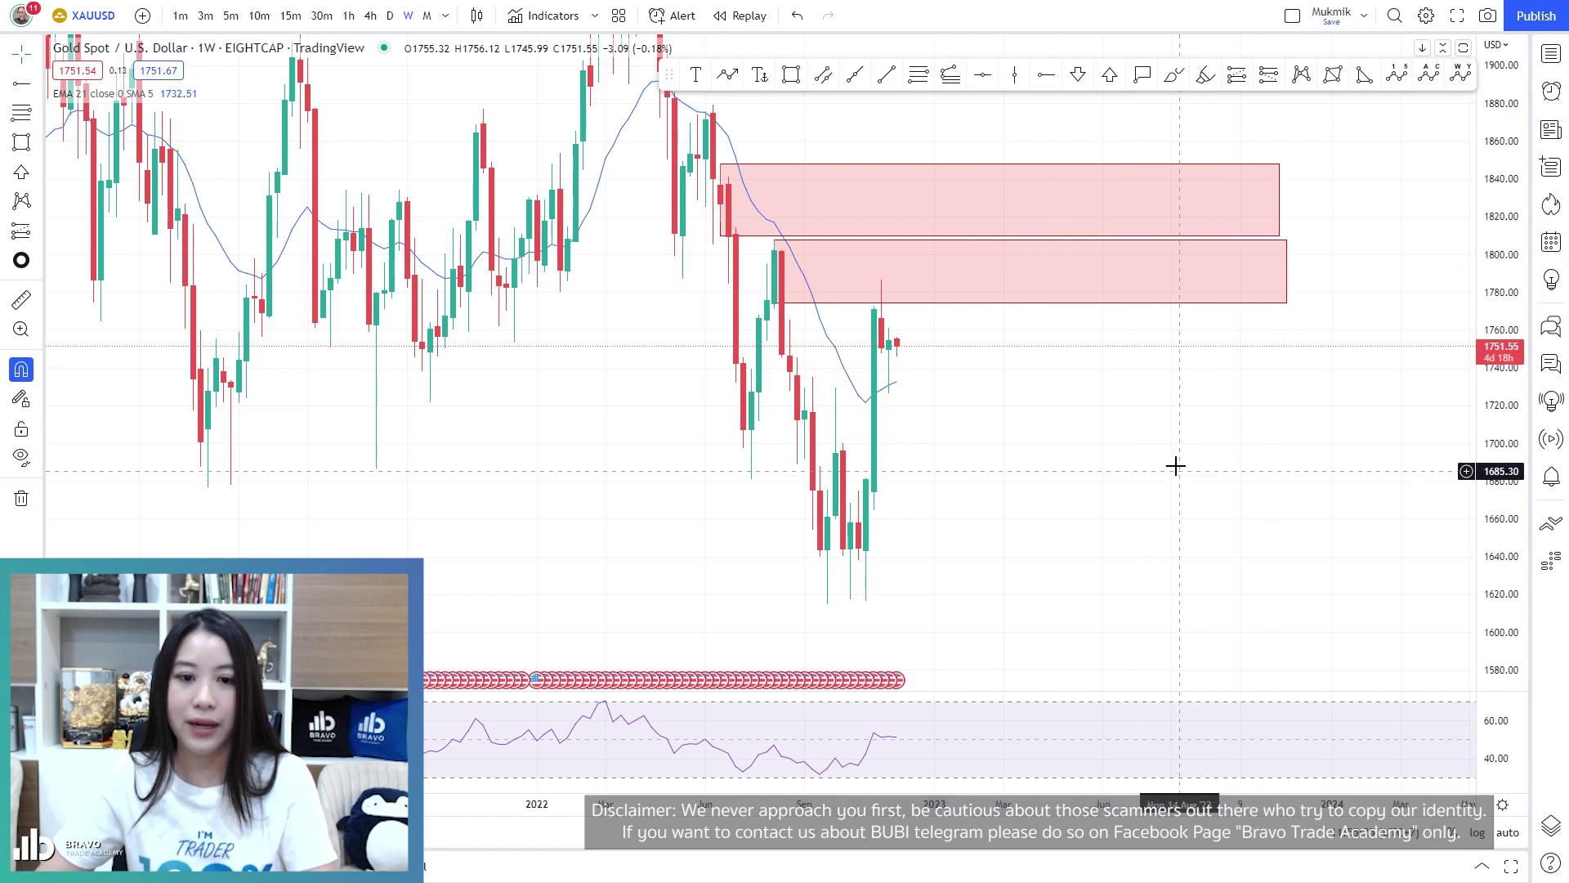
pyautogui.moveTo(1180, 473); pyautogui.dragTo(1184, 379)
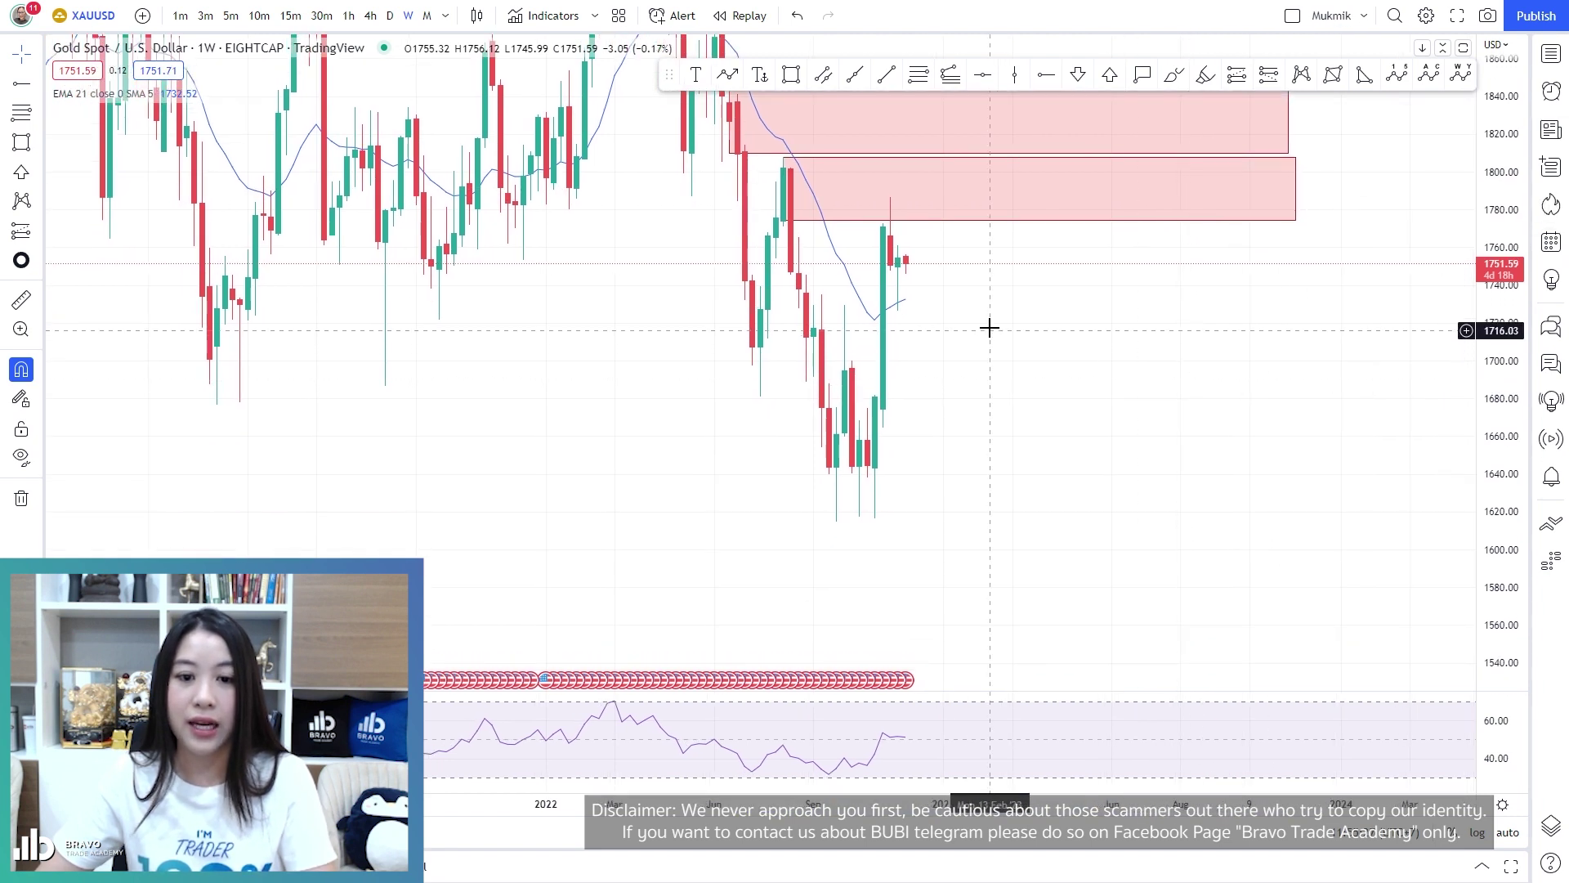
# Draw a rectangle from 1616.66 to 1657.81 at the latest swing low, apply the DZ template and extend it well past the latest candle
pyautogui.click(791, 74)
pyautogui.click(859, 438)
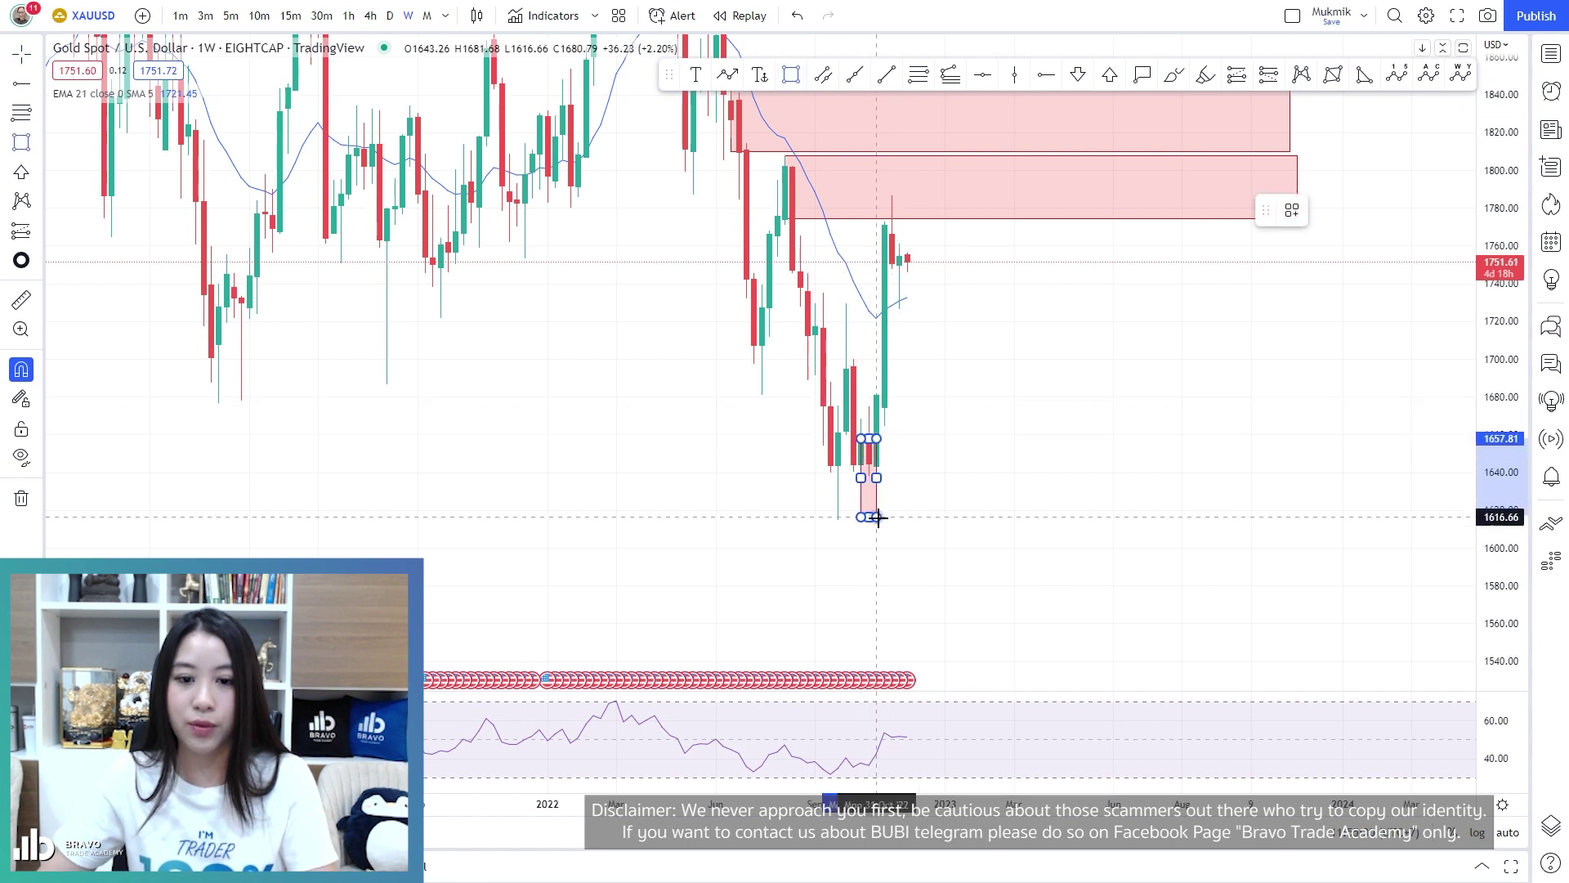
pyautogui.click(1252, 517)
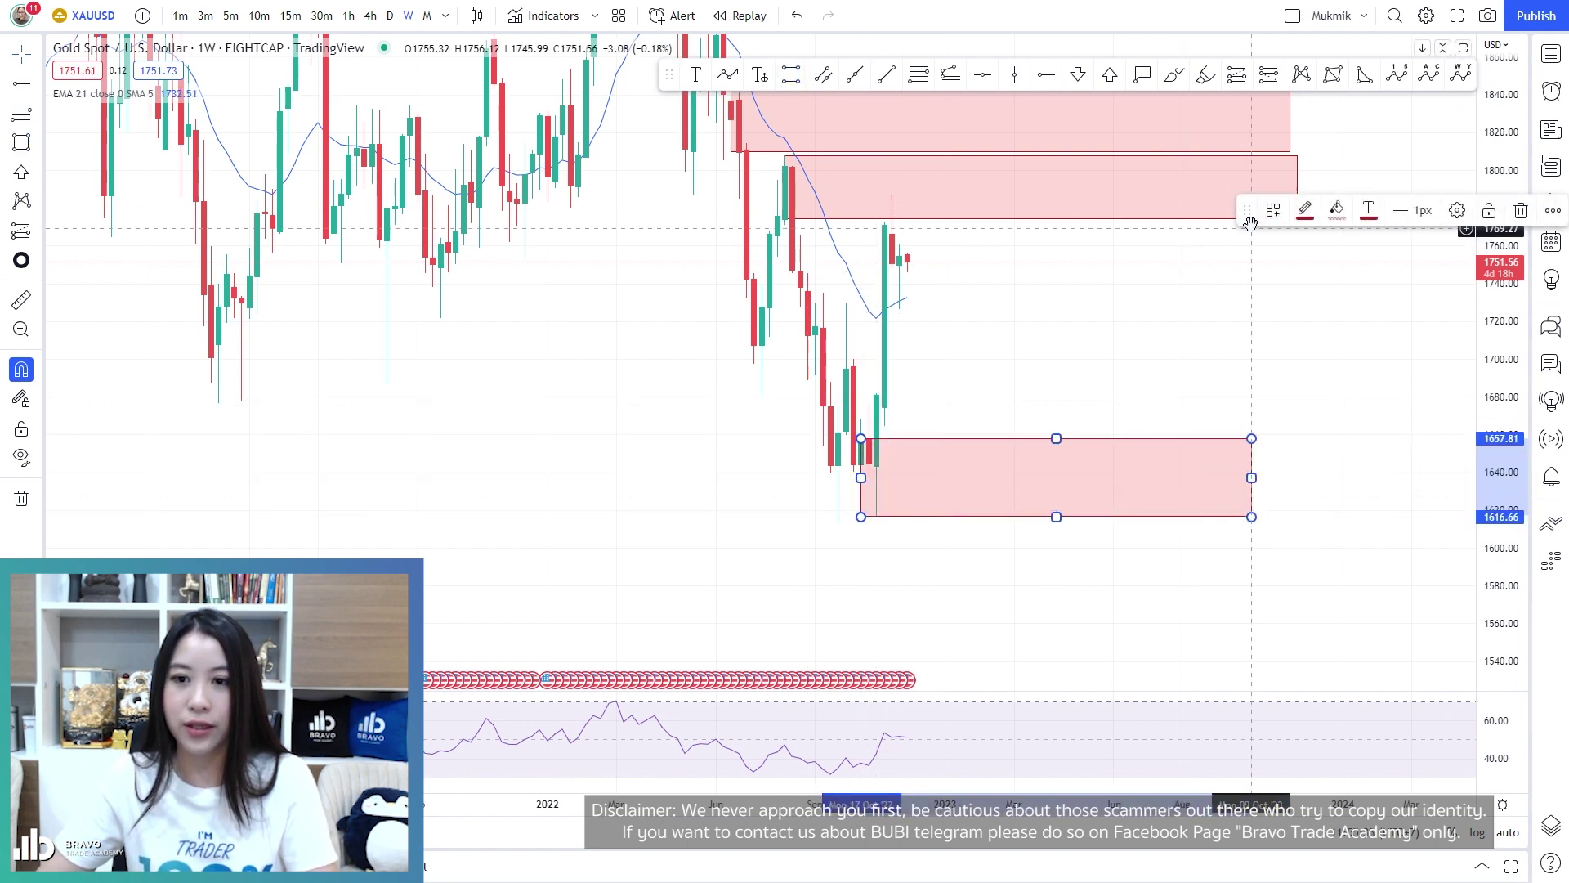
pyautogui.click(1274, 210)
pyautogui.click(1288, 361)
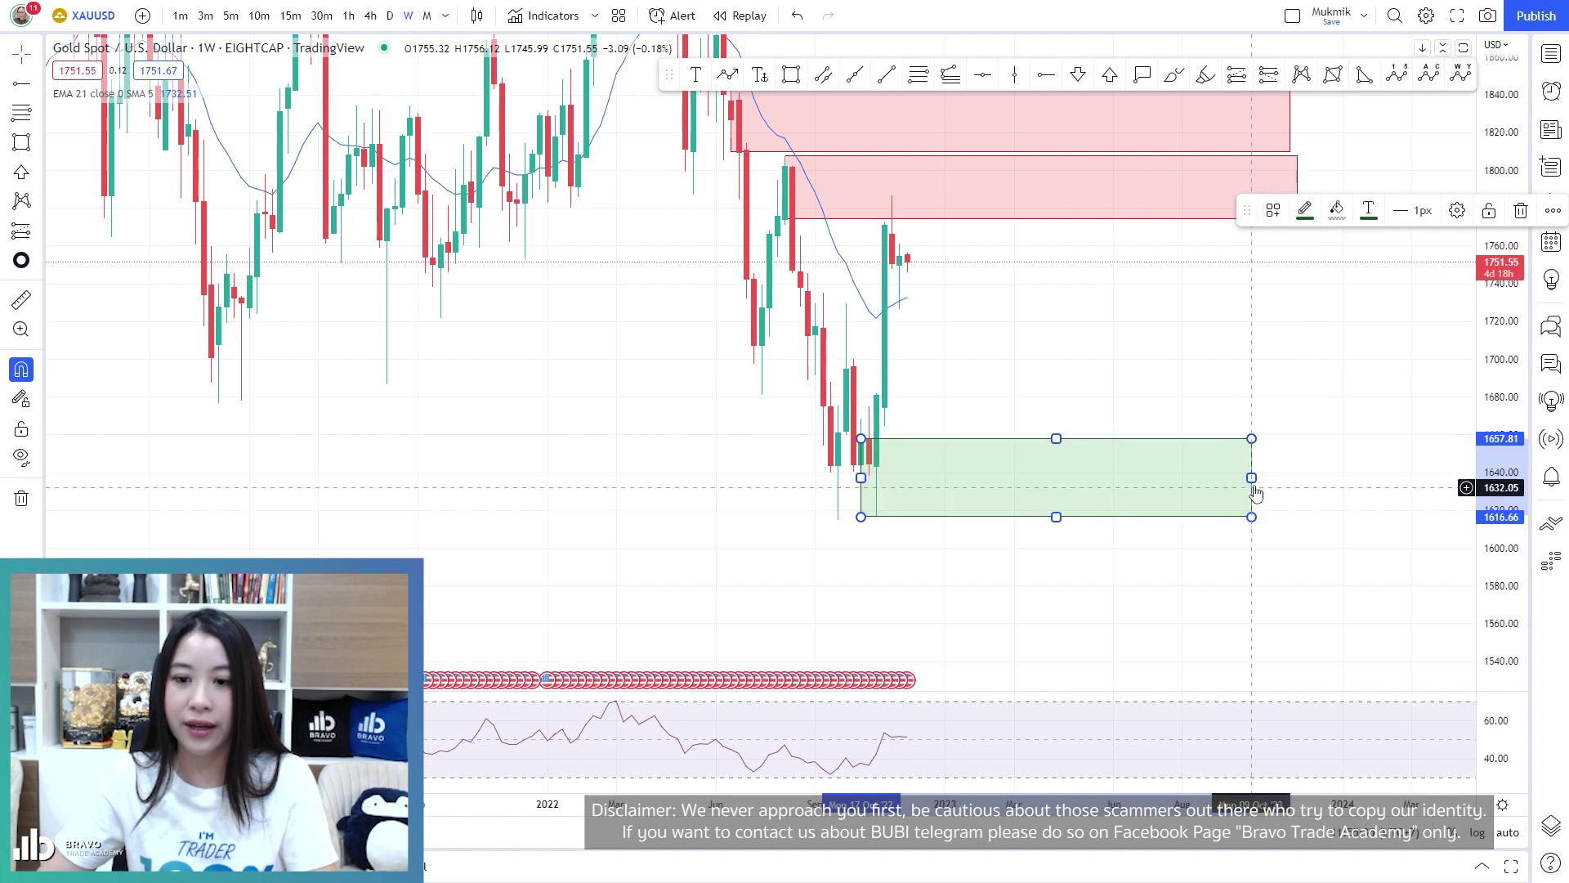
pyautogui.moveTo(1254, 479); pyautogui.dragTo(1369, 479)
# Switch to the daily timeframe and draw a demand zone from about 1702 to 1712 at the pause in the last rally, extended past the latest candle
pyautogui.moveTo(1272, 344); pyautogui.dragTo(1154, 358)
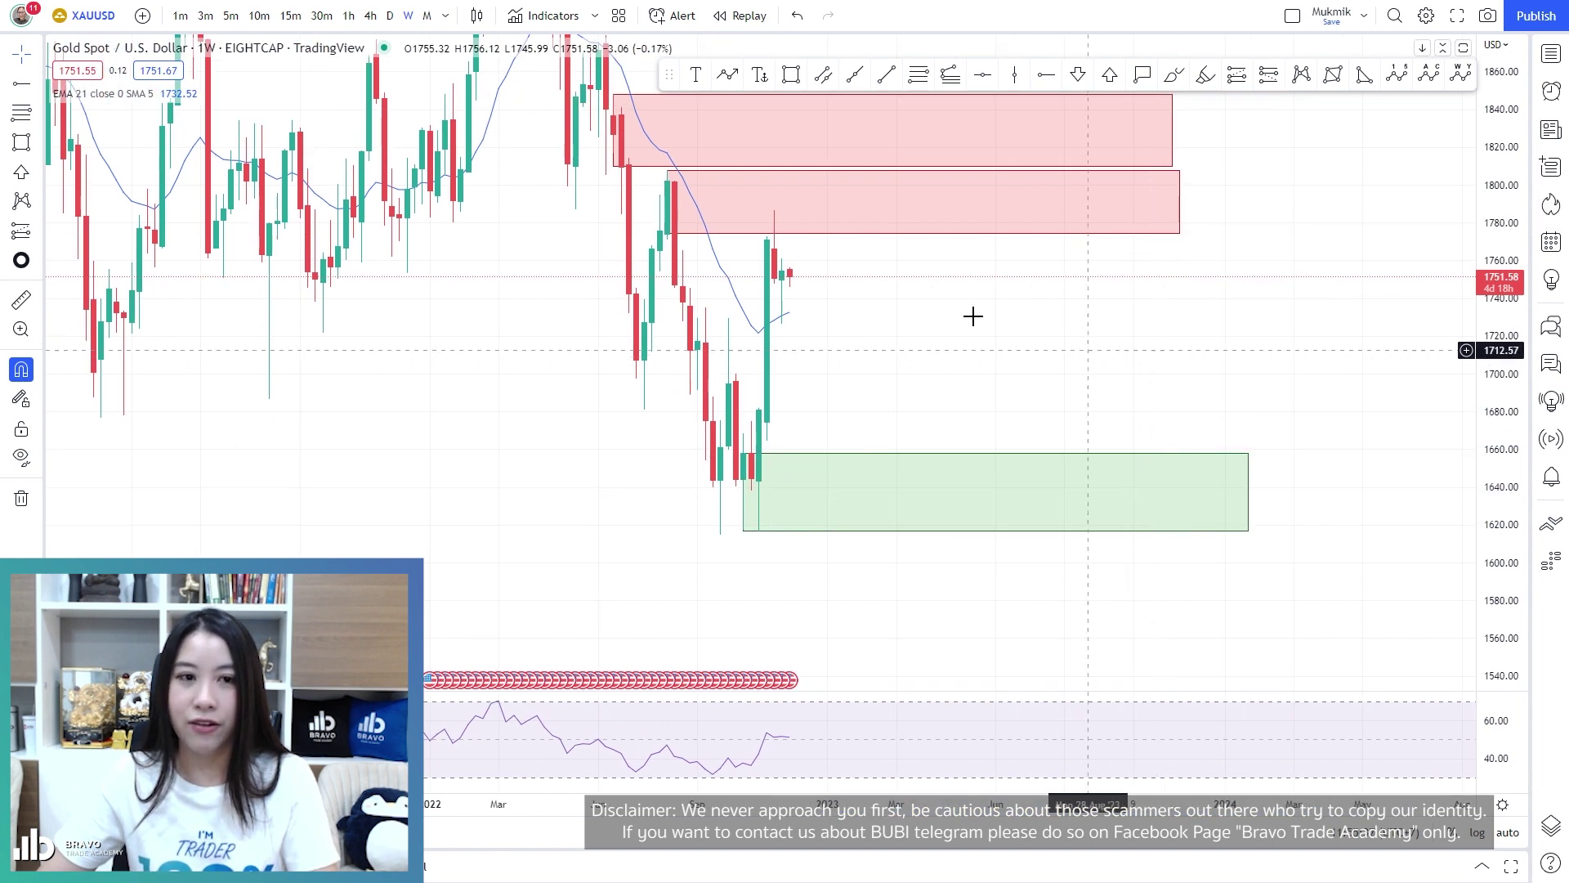
pyautogui.click(391, 16)
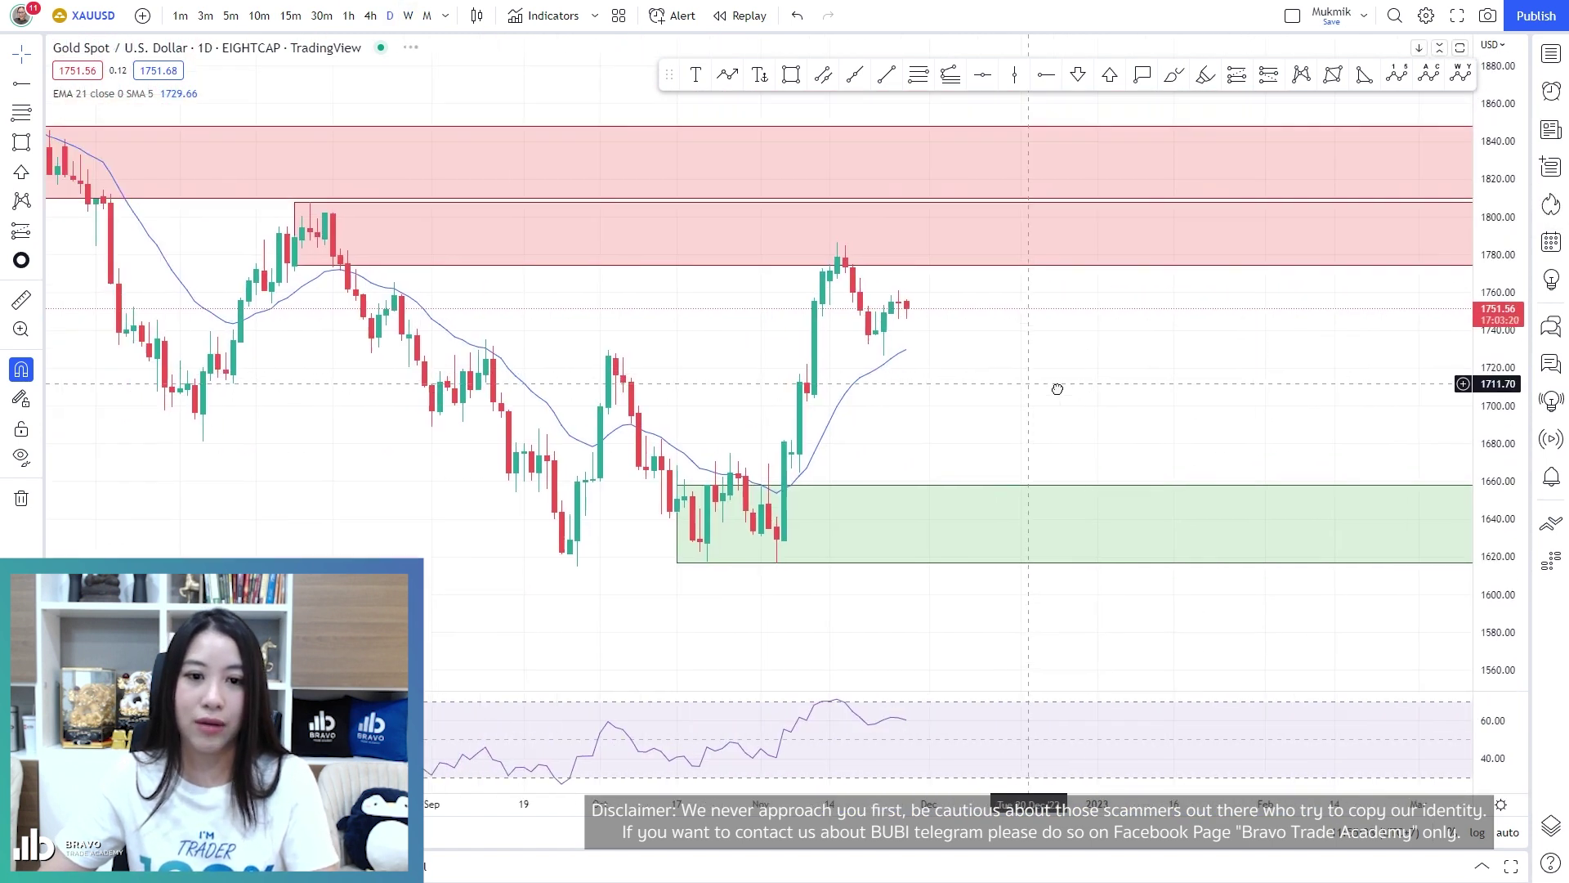
pyautogui.moveTo(1509, 601); pyautogui.dragTo(1492, 406)
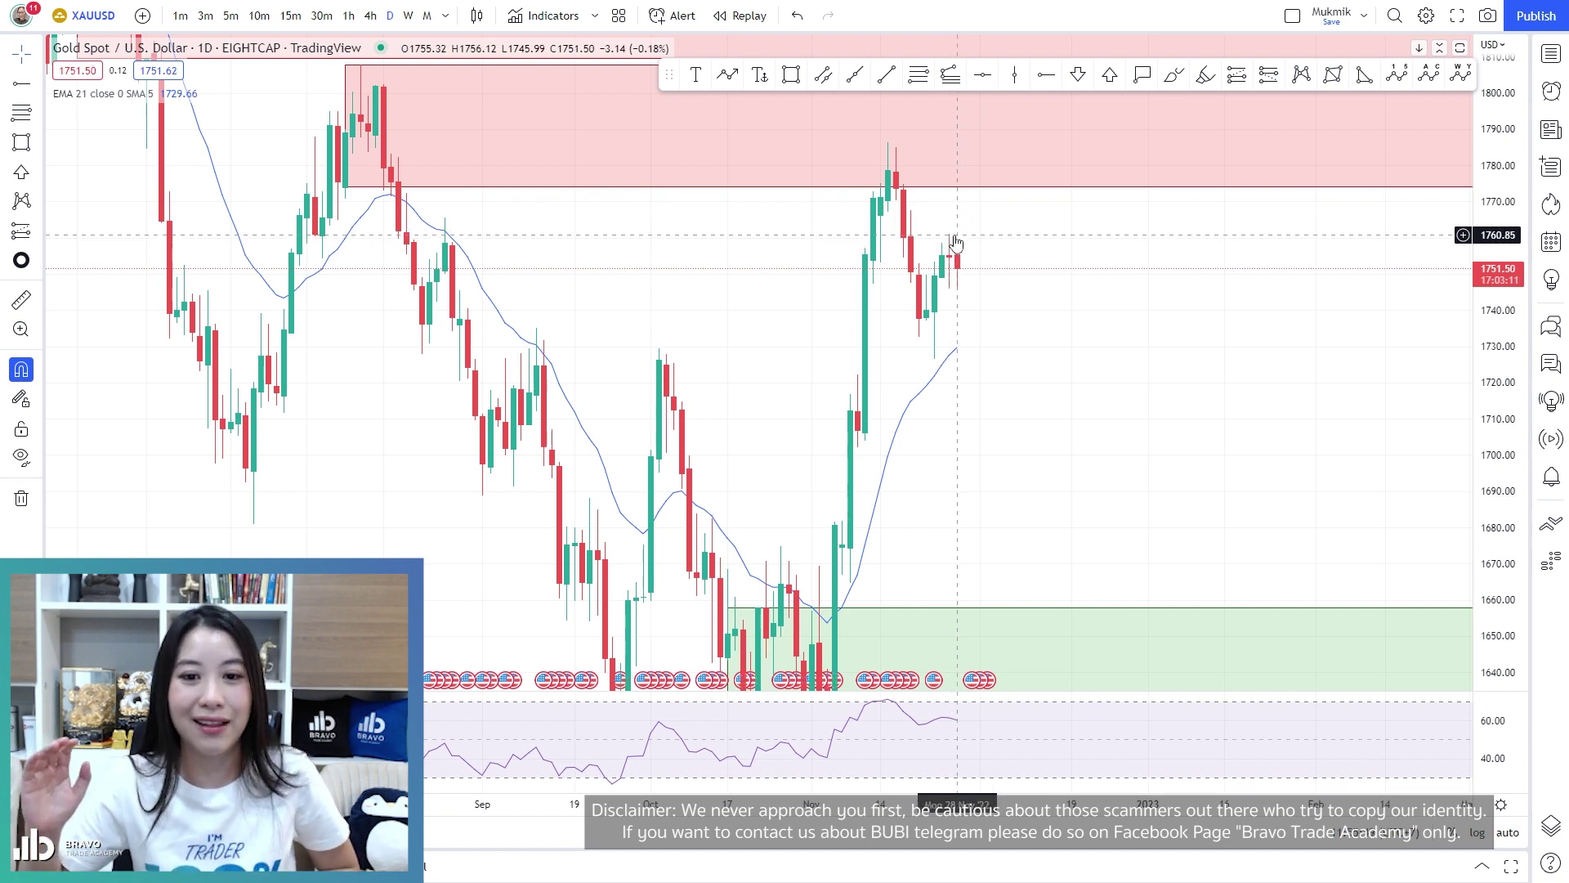
pyautogui.moveTo(1135, 387); pyautogui.dragTo(1098, 350)
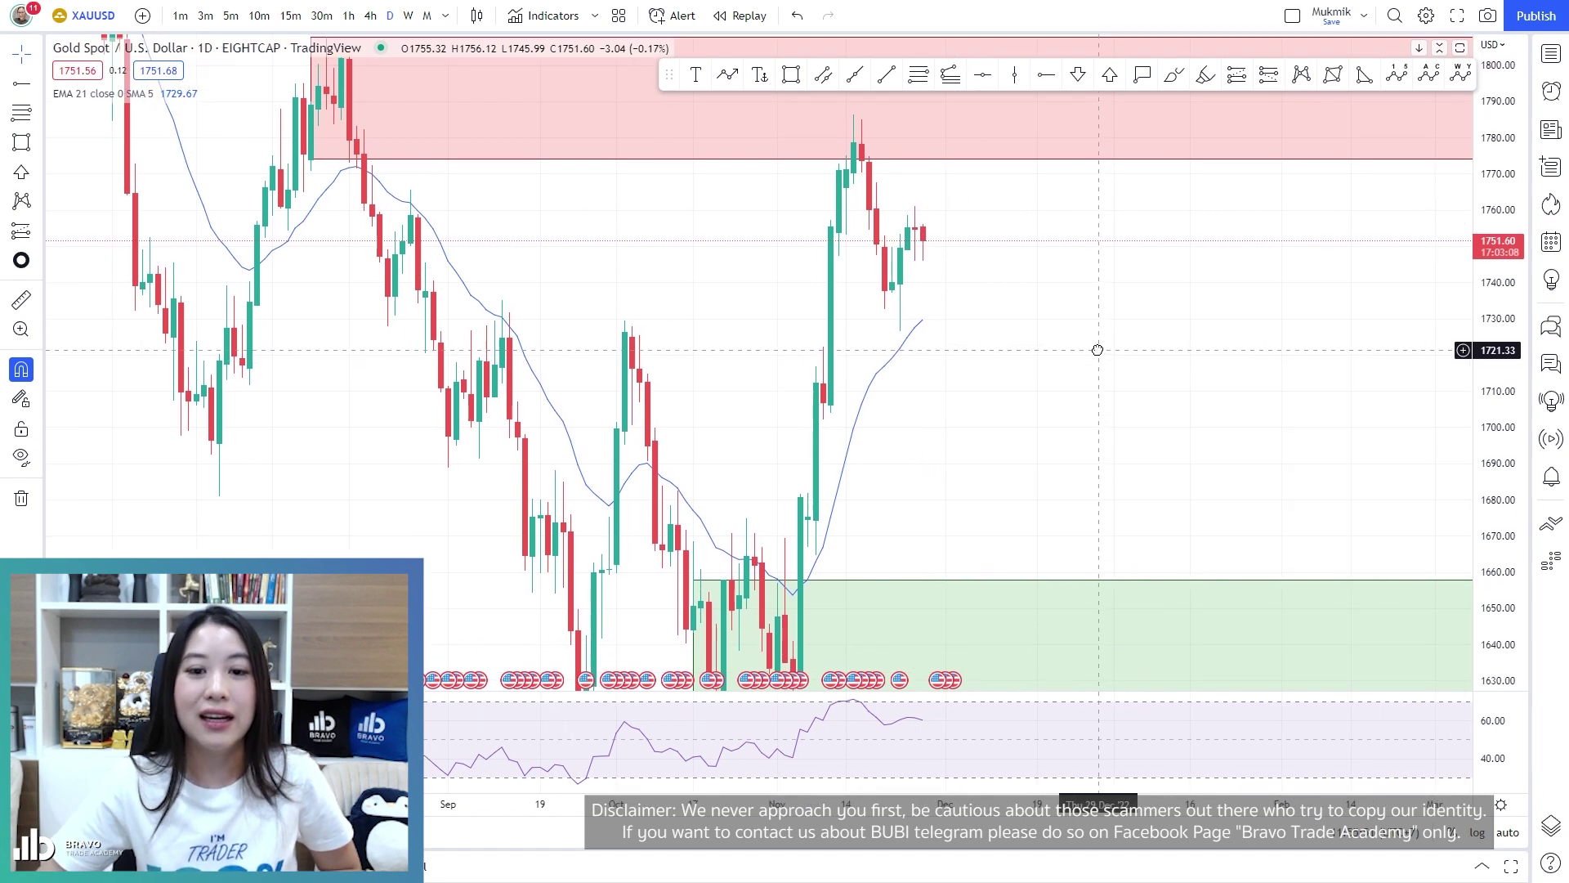
pyautogui.click(790, 80)
pyautogui.moveTo(807, 381)
pyautogui.mouseDown()
pyautogui.moveTo(826, 418)
pyautogui.moveTo(1267, 400)
pyautogui.mouseUp()
# Draw a rectangle from 1807.88 down to about 1789 inside the lower supply zone and apply the SZ template
pyautogui.moveTo(1081, 291); pyautogui.dragTo(1126, 395)
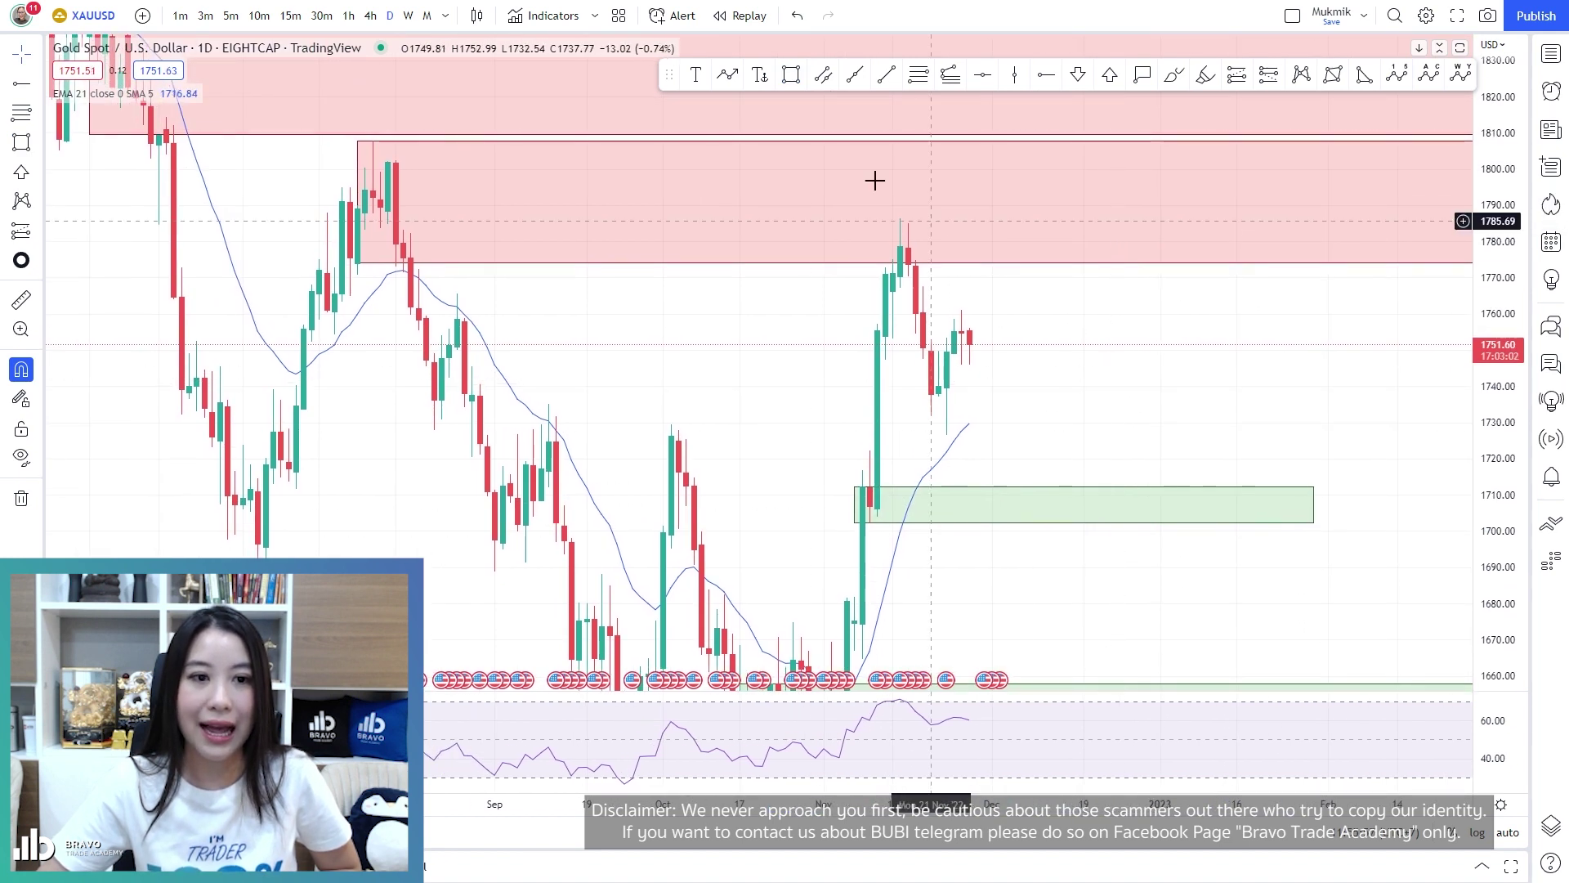
pyautogui.click(789, 75)
pyautogui.moveTo(373, 140)
pyautogui.mouseDown()
pyautogui.moveTo(387, 214)
pyautogui.moveTo(1291, 211)
pyautogui.mouseUp()
pyautogui.click(1274, 210)
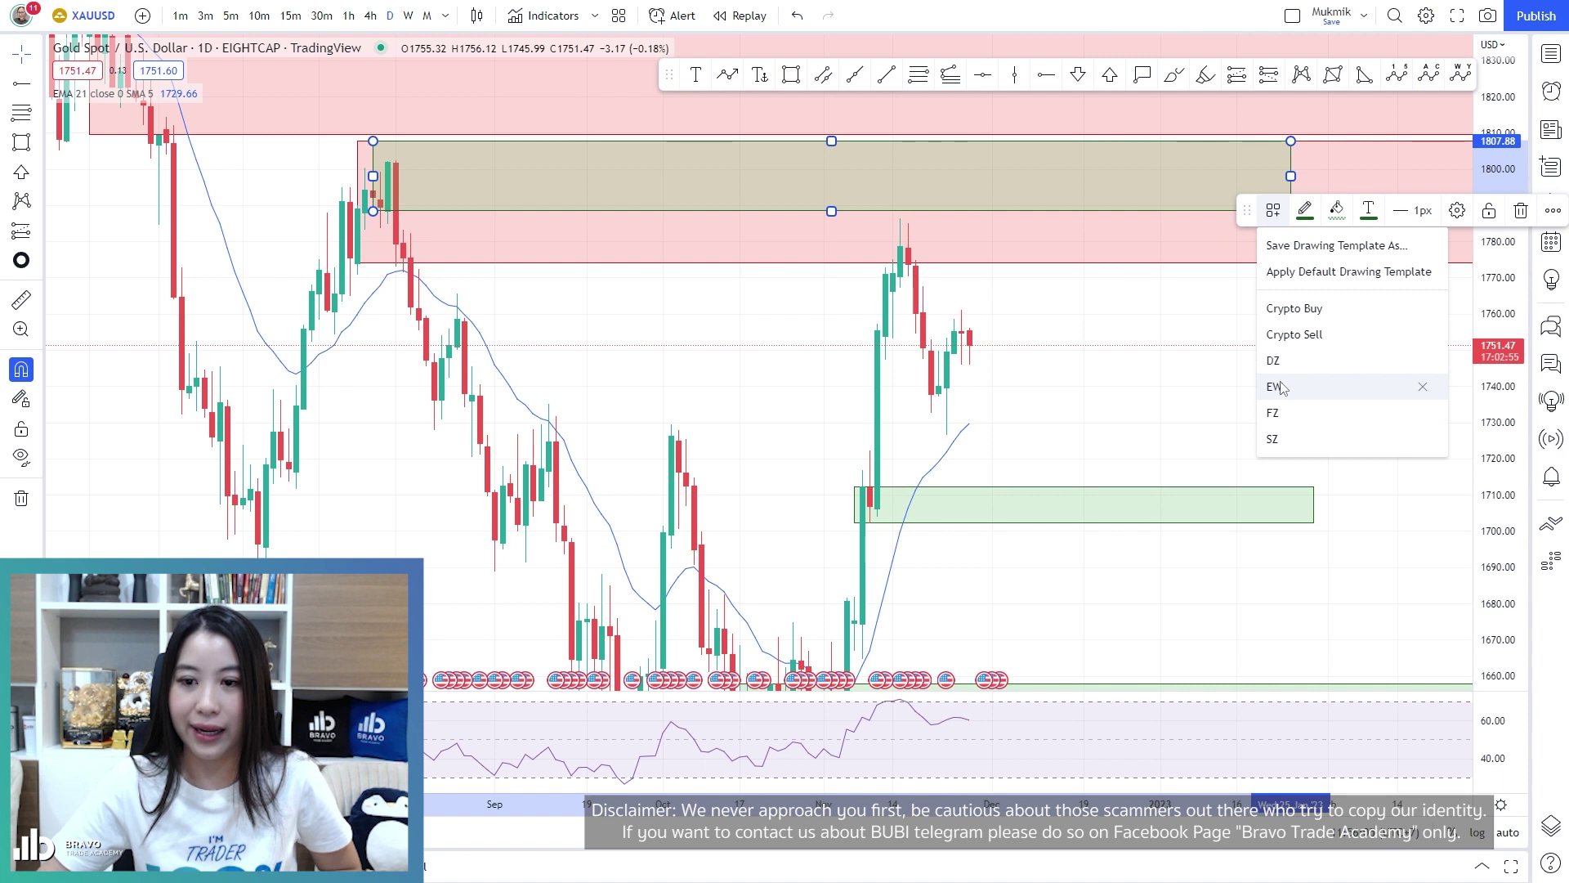
pyautogui.click(1277, 439)
pyautogui.click(1238, 434)
pyautogui.moveTo(1237, 435); pyautogui.dragTo(1184, 414)
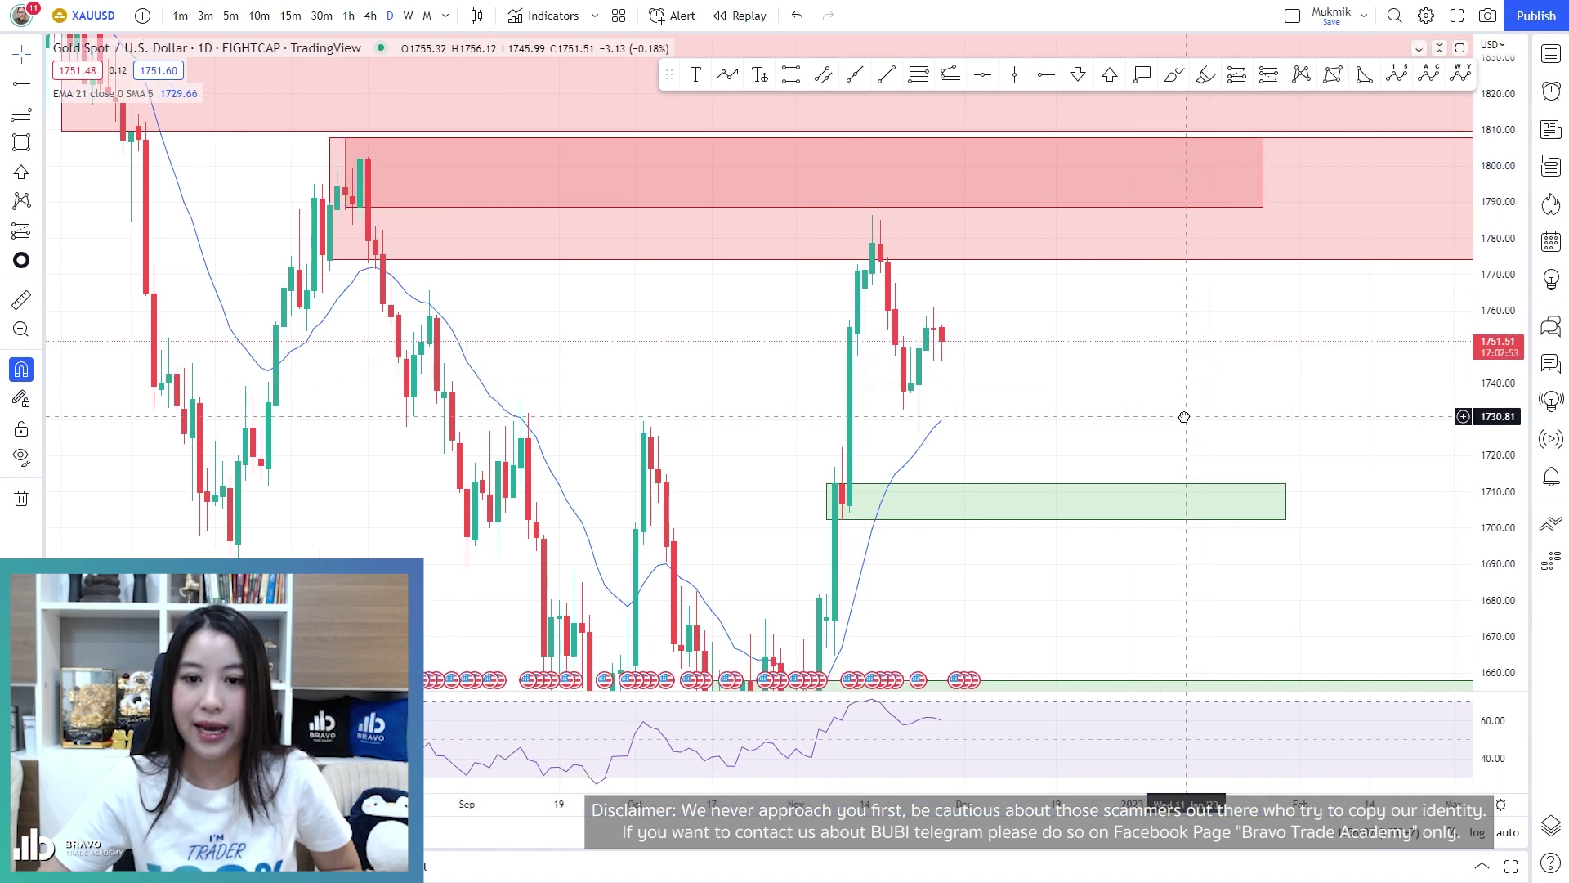
# Switch the chart to the 4-hour timeframe and stretch the price scale around the latest swings
pyautogui.moveTo(1316, 424); pyautogui.dragTo(1221, 388)
pyautogui.moveTo(1061, 358); pyautogui.dragTo(1245, 369)
pyautogui.moveTo(1493, 361); pyautogui.dragTo(1492, 477)
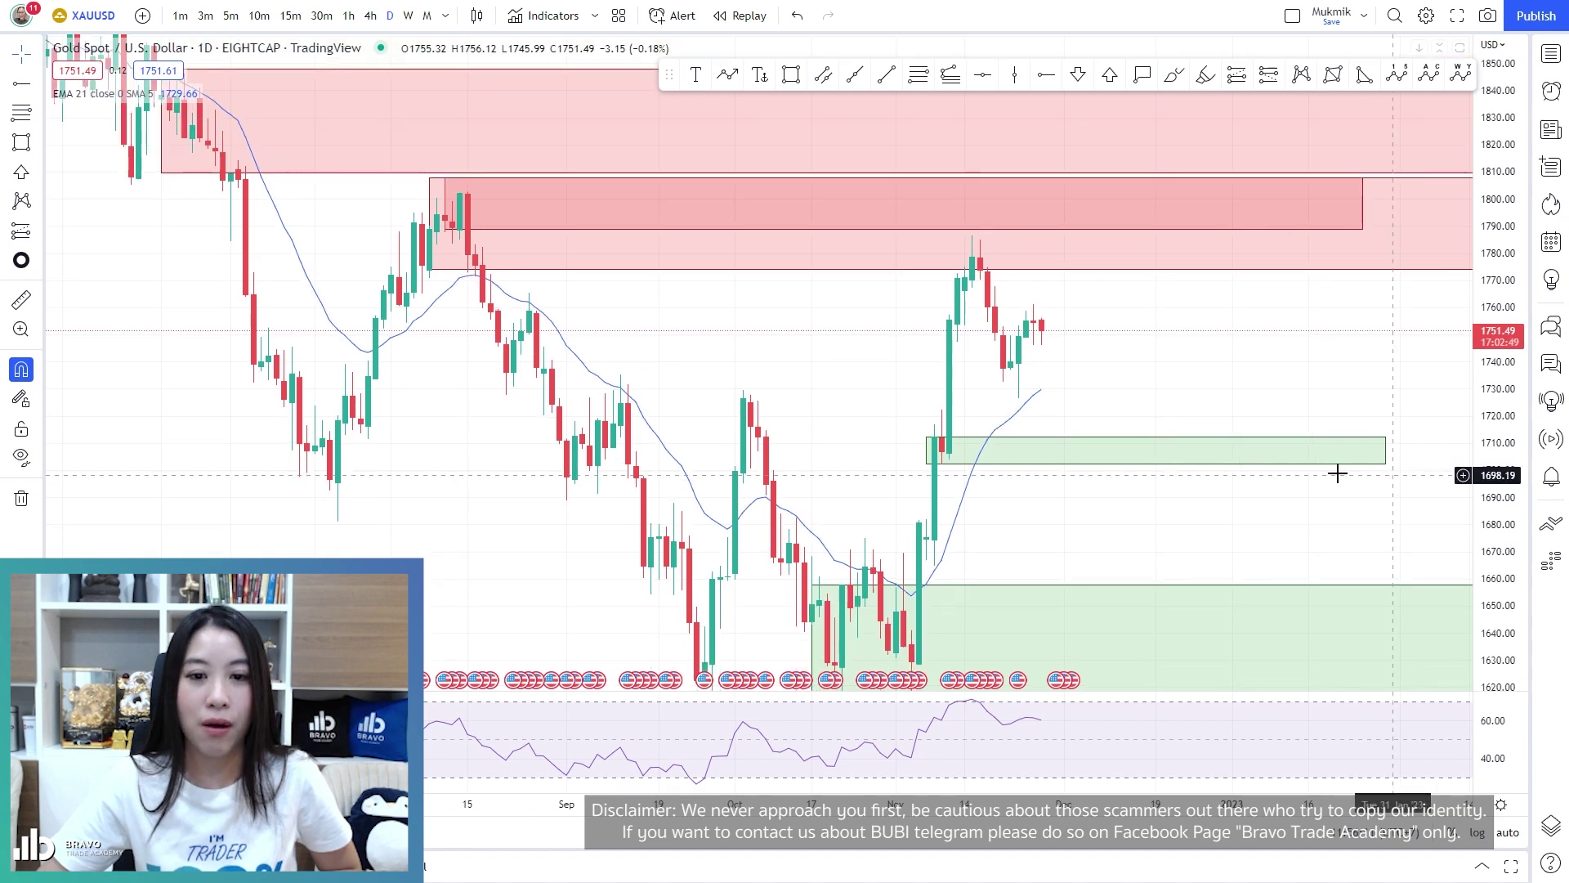
pyautogui.moveTo(963, 356); pyautogui.dragTo(939, 333)
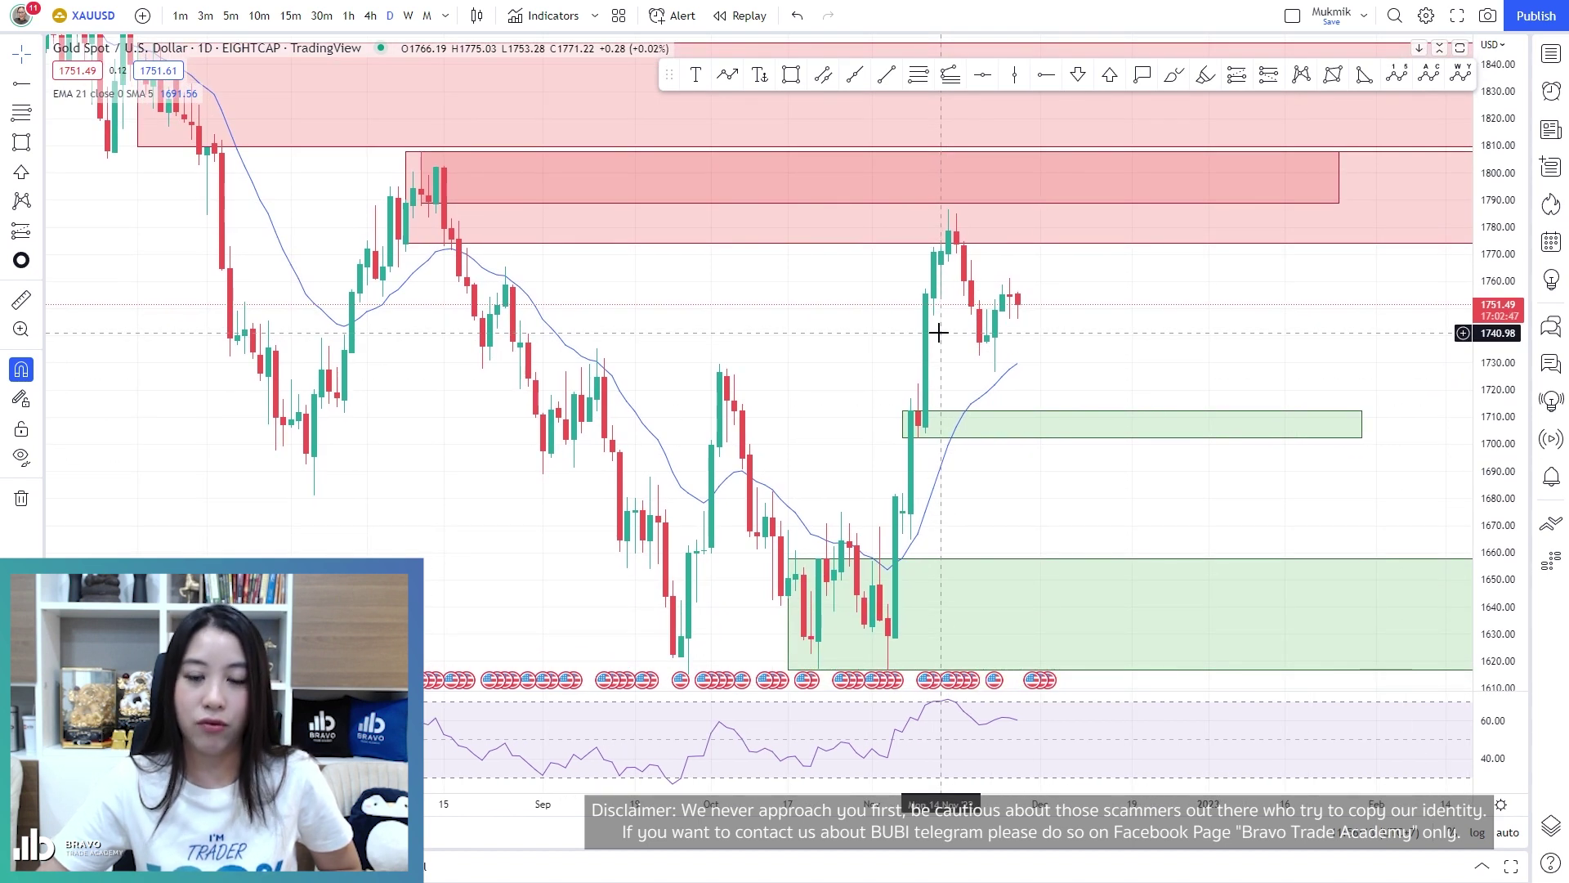
pyautogui.click(370, 18)
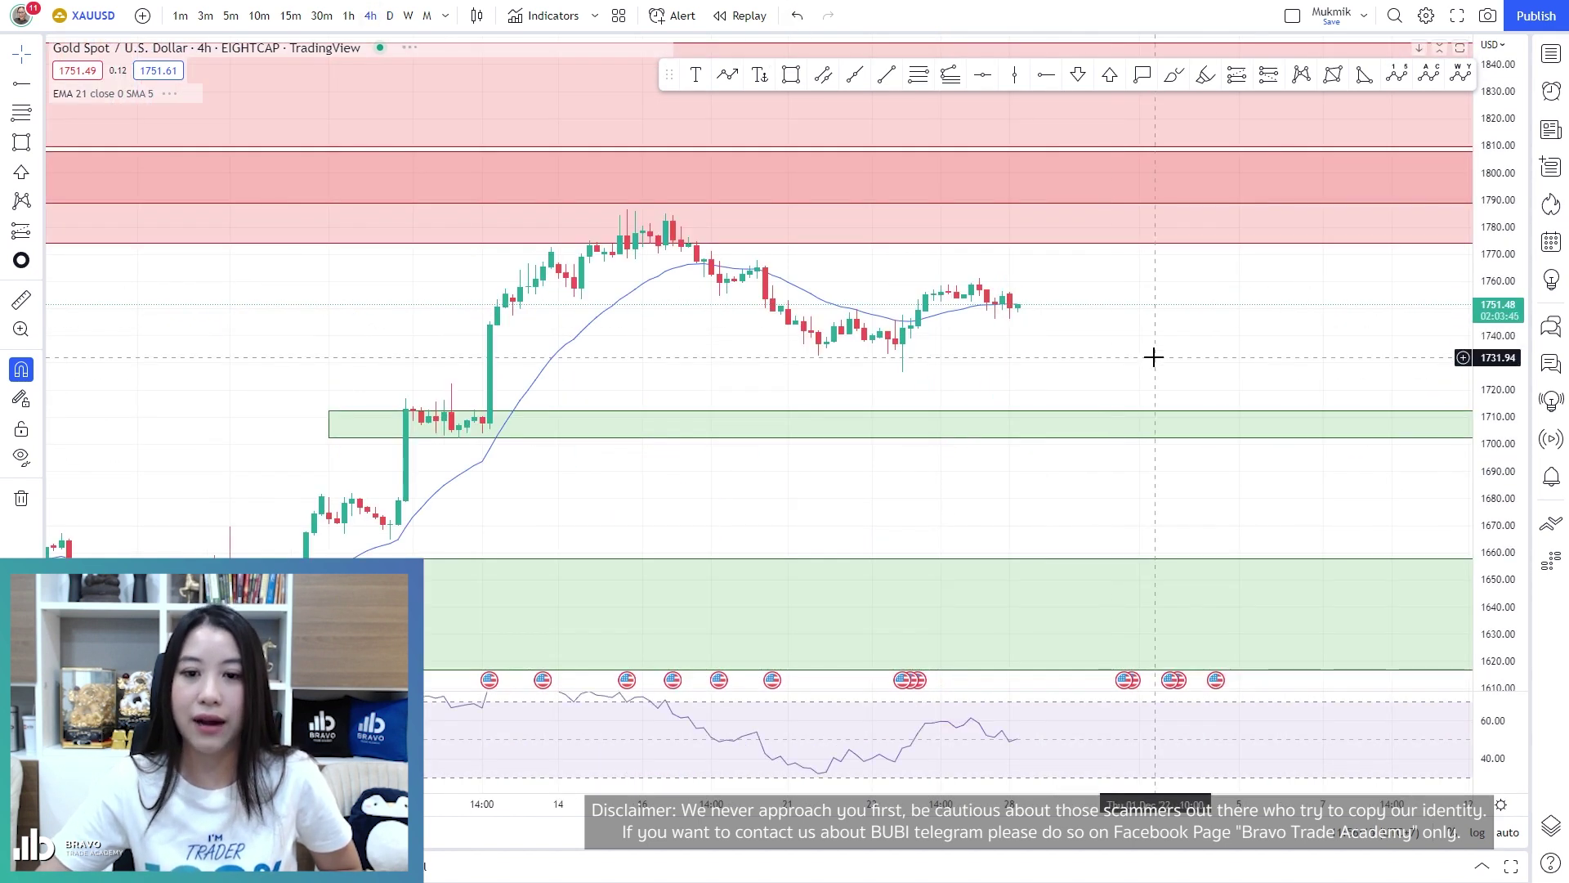
pyautogui.moveTo(1507, 554); pyautogui.dragTo(1485, 182)
pyautogui.moveTo(1260, 262); pyautogui.dragTo(1132, 378)
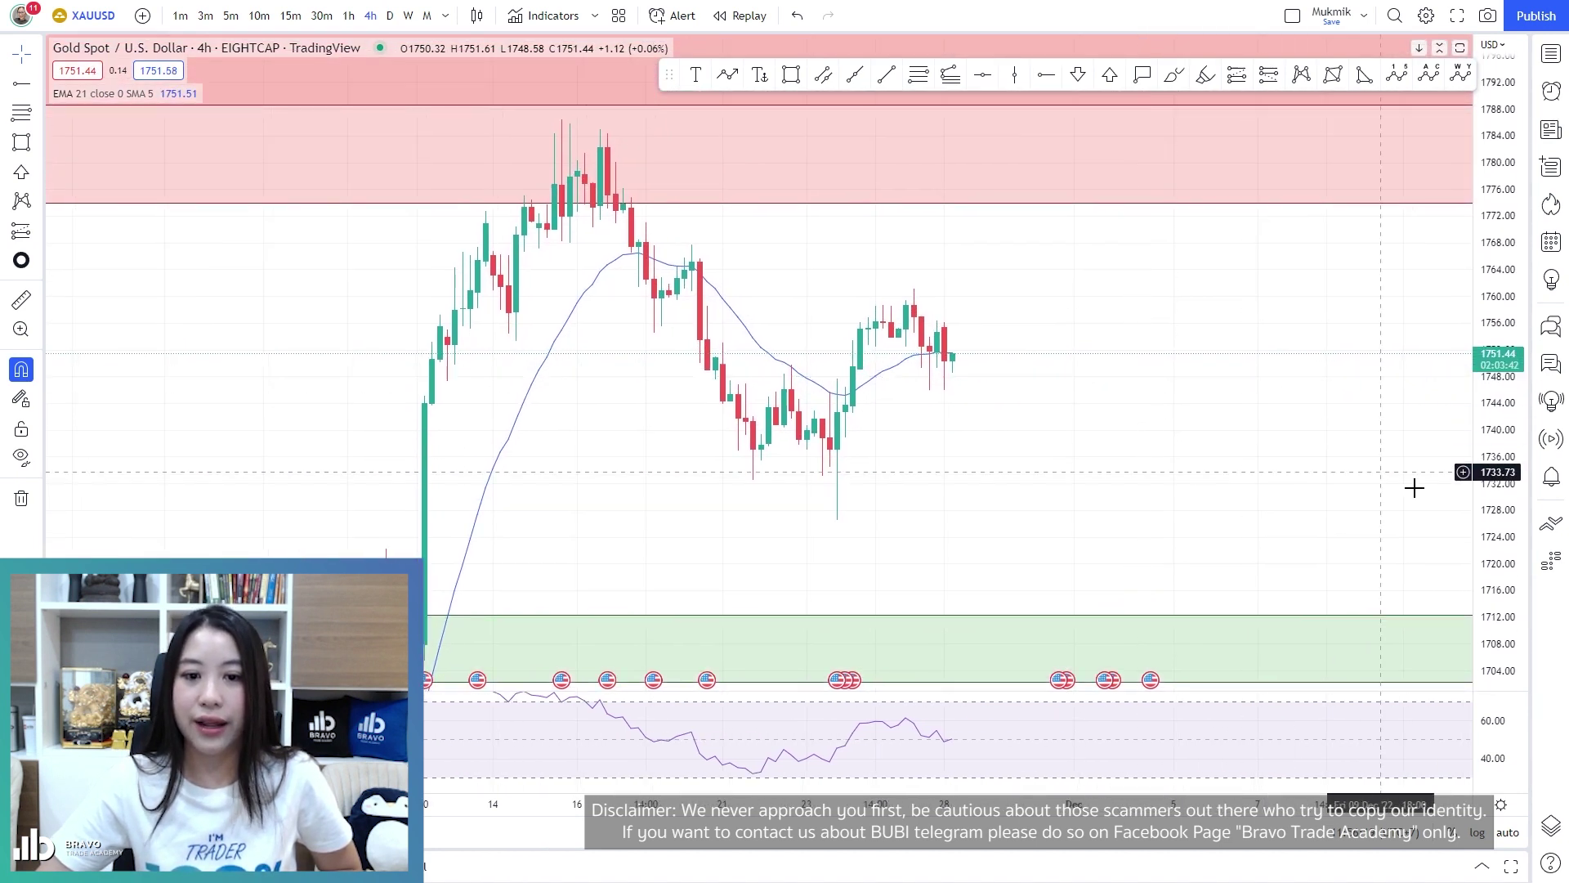
pyautogui.moveTo(1508, 512); pyautogui.dragTo(1493, 404)
# Draw a rectangle from 1738.87 to 1743.71 at the base of the last rally, extend it past the latest candle and apply the DZ template
pyautogui.click(792, 75)
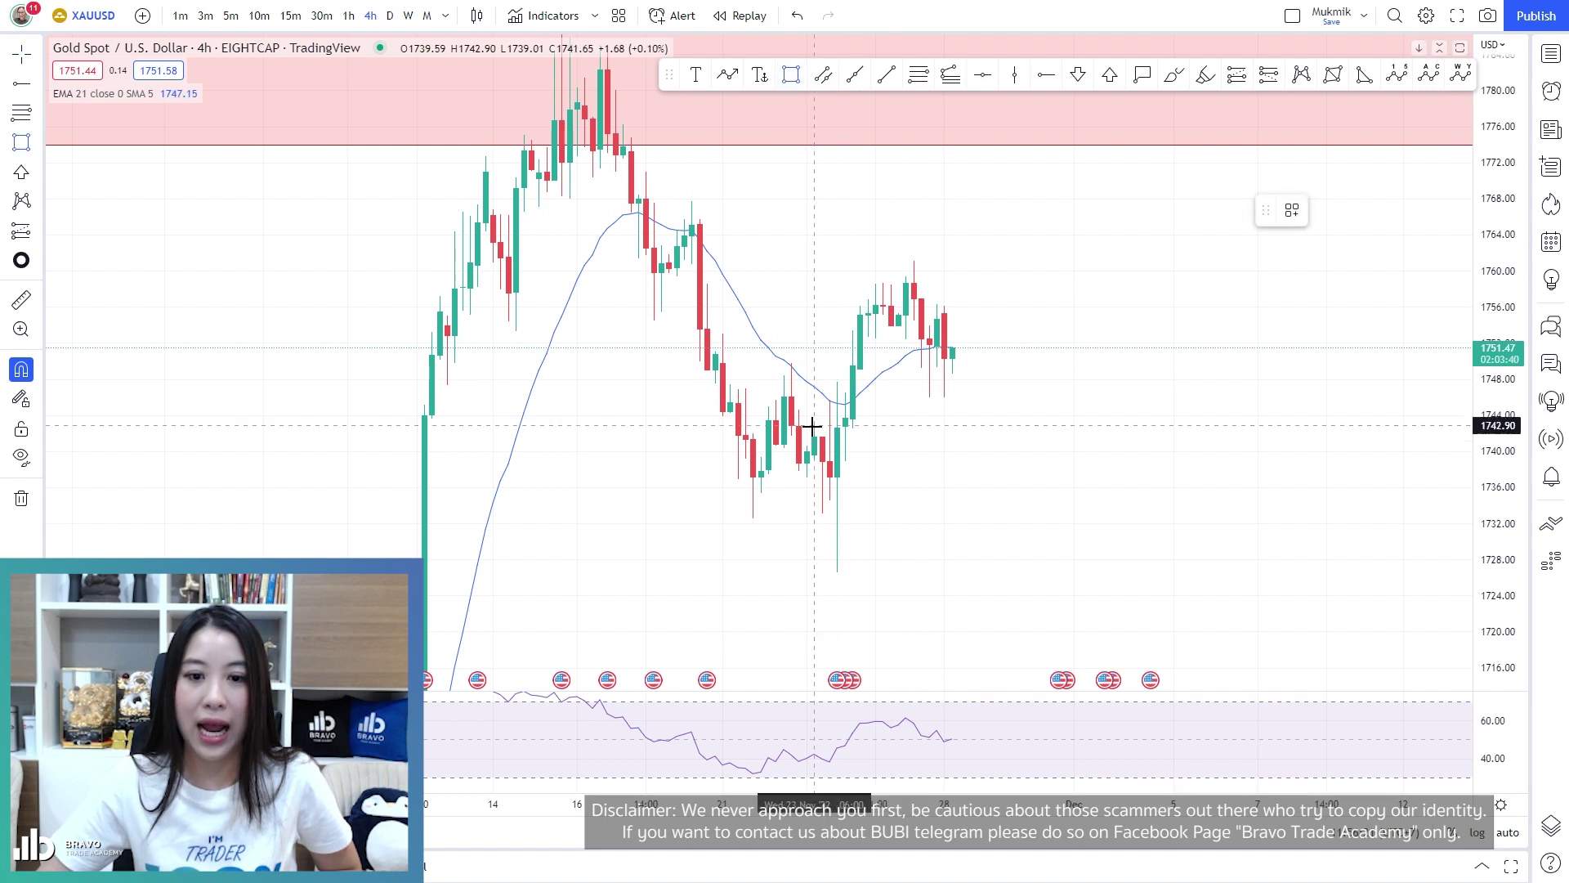
pyautogui.click(845, 417)
pyautogui.click(845, 462)
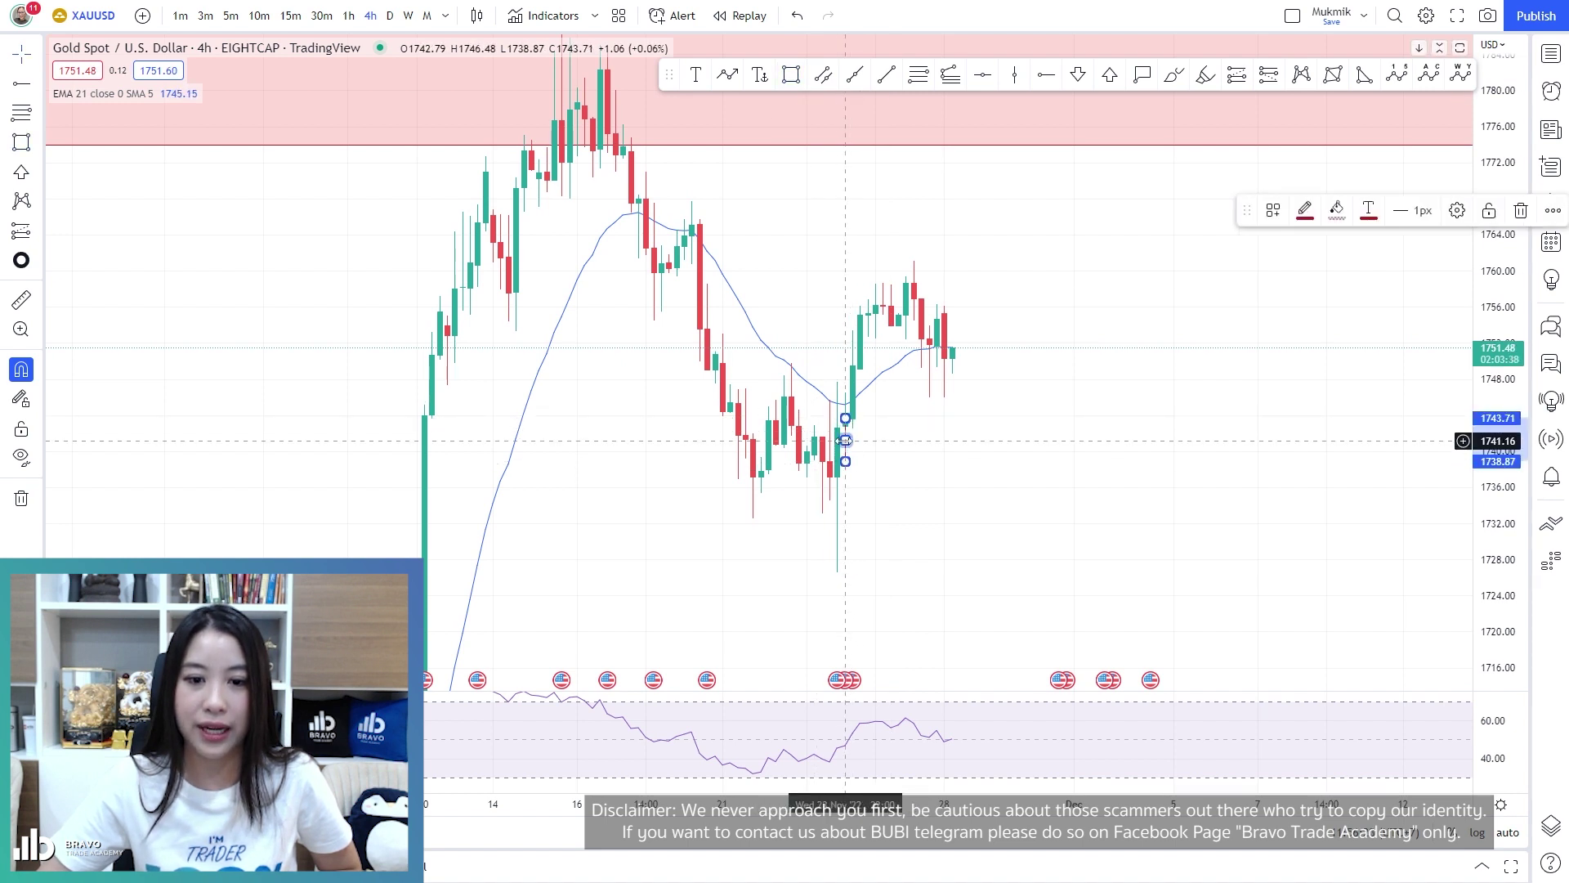
pyautogui.moveTo(845, 462); pyautogui.dragTo(1144, 462)
pyautogui.click(1273, 214)
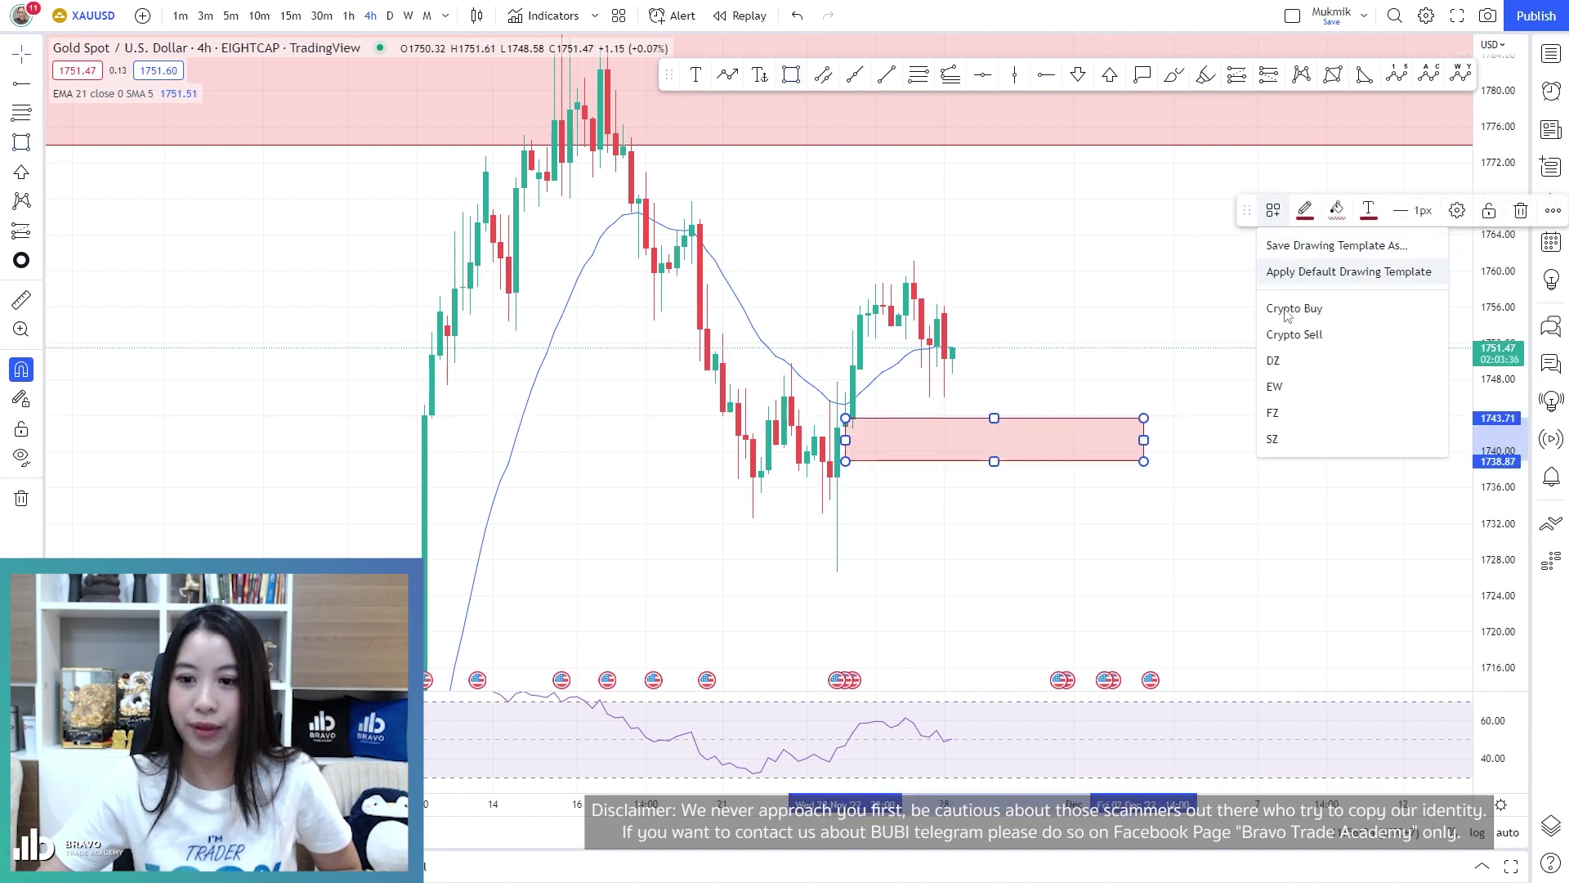
pyautogui.click(1287, 387)
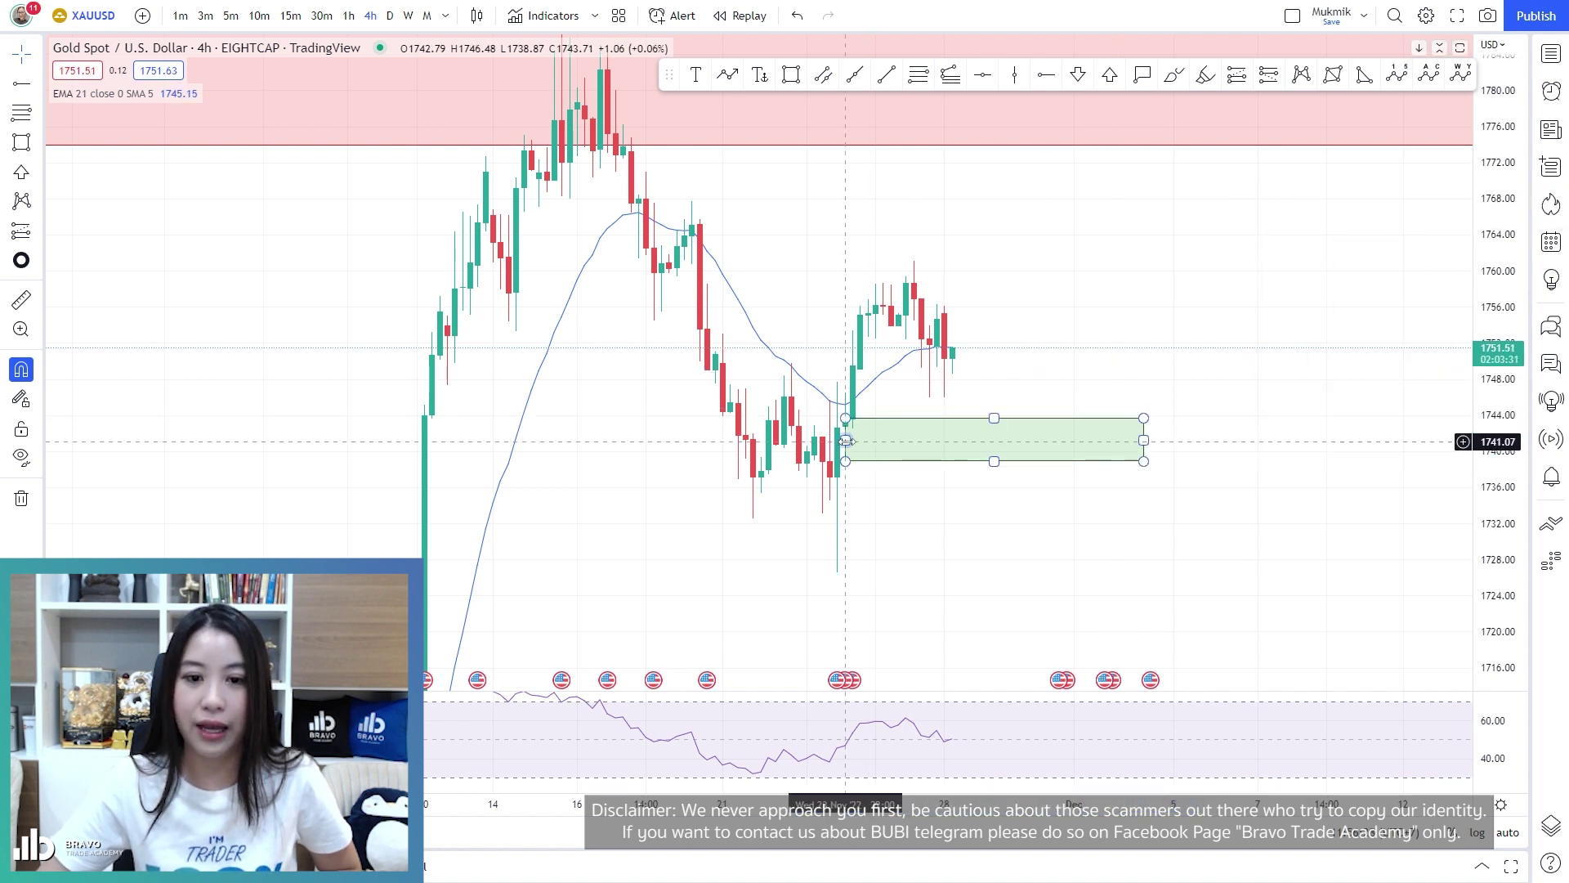
# Draw a rectangle from 1763.87 to about 1768 at the high before the sharp drop, extend it past the latest candle and apply the SZ template
pyautogui.hotkey('alt', 'shift', 'r')
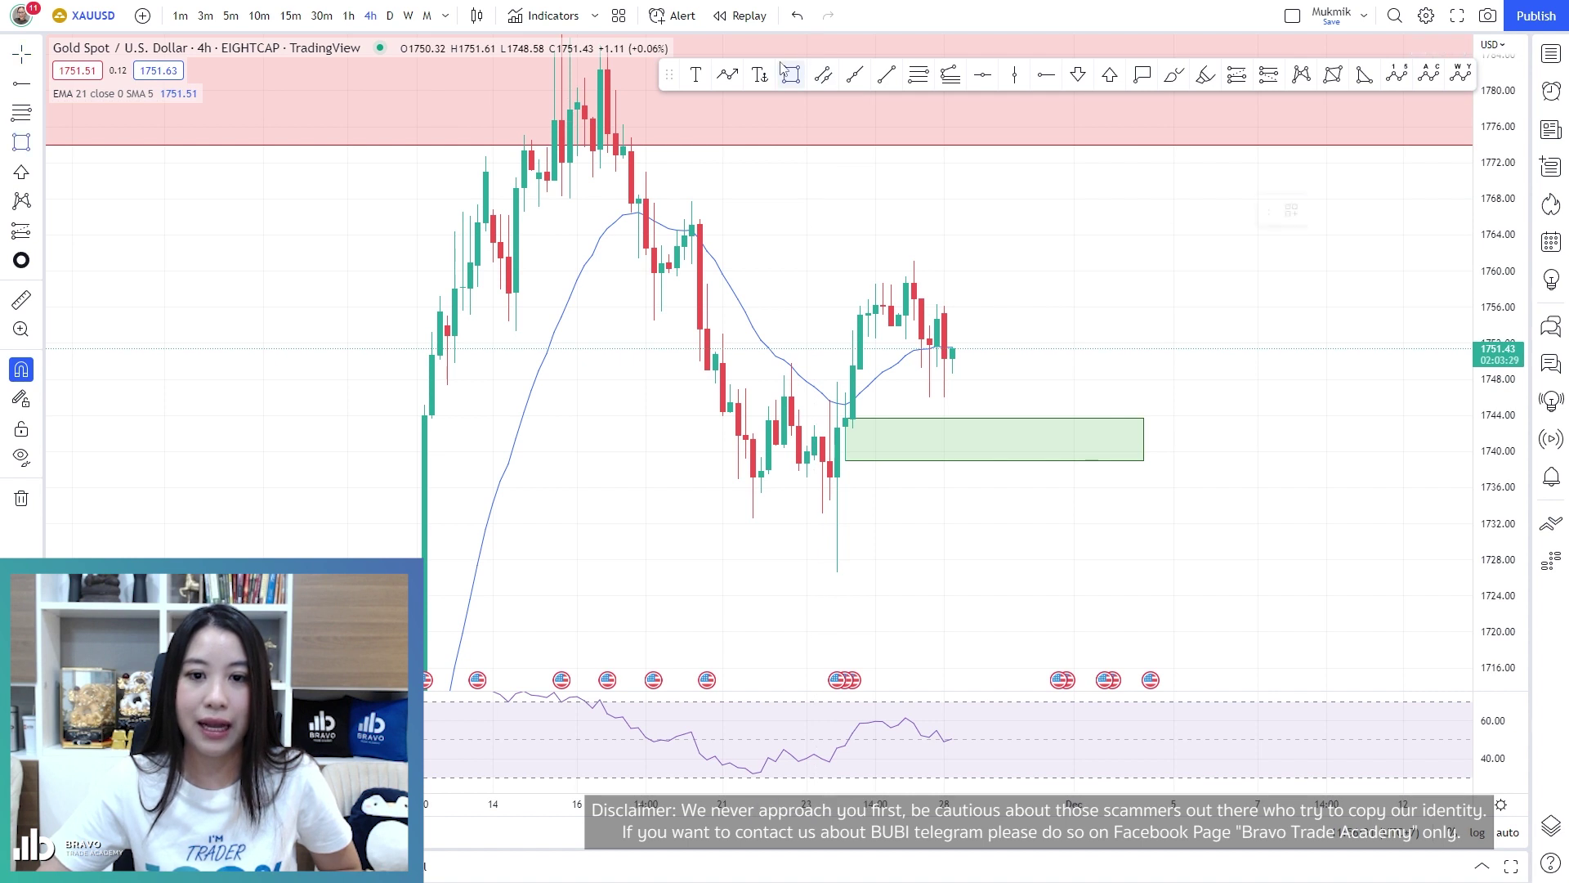
pyautogui.click(692, 236)
pyautogui.click(692, 201)
pyautogui.moveTo(693, 218); pyautogui.dragTo(1221, 263)
pyautogui.click(1274, 211)
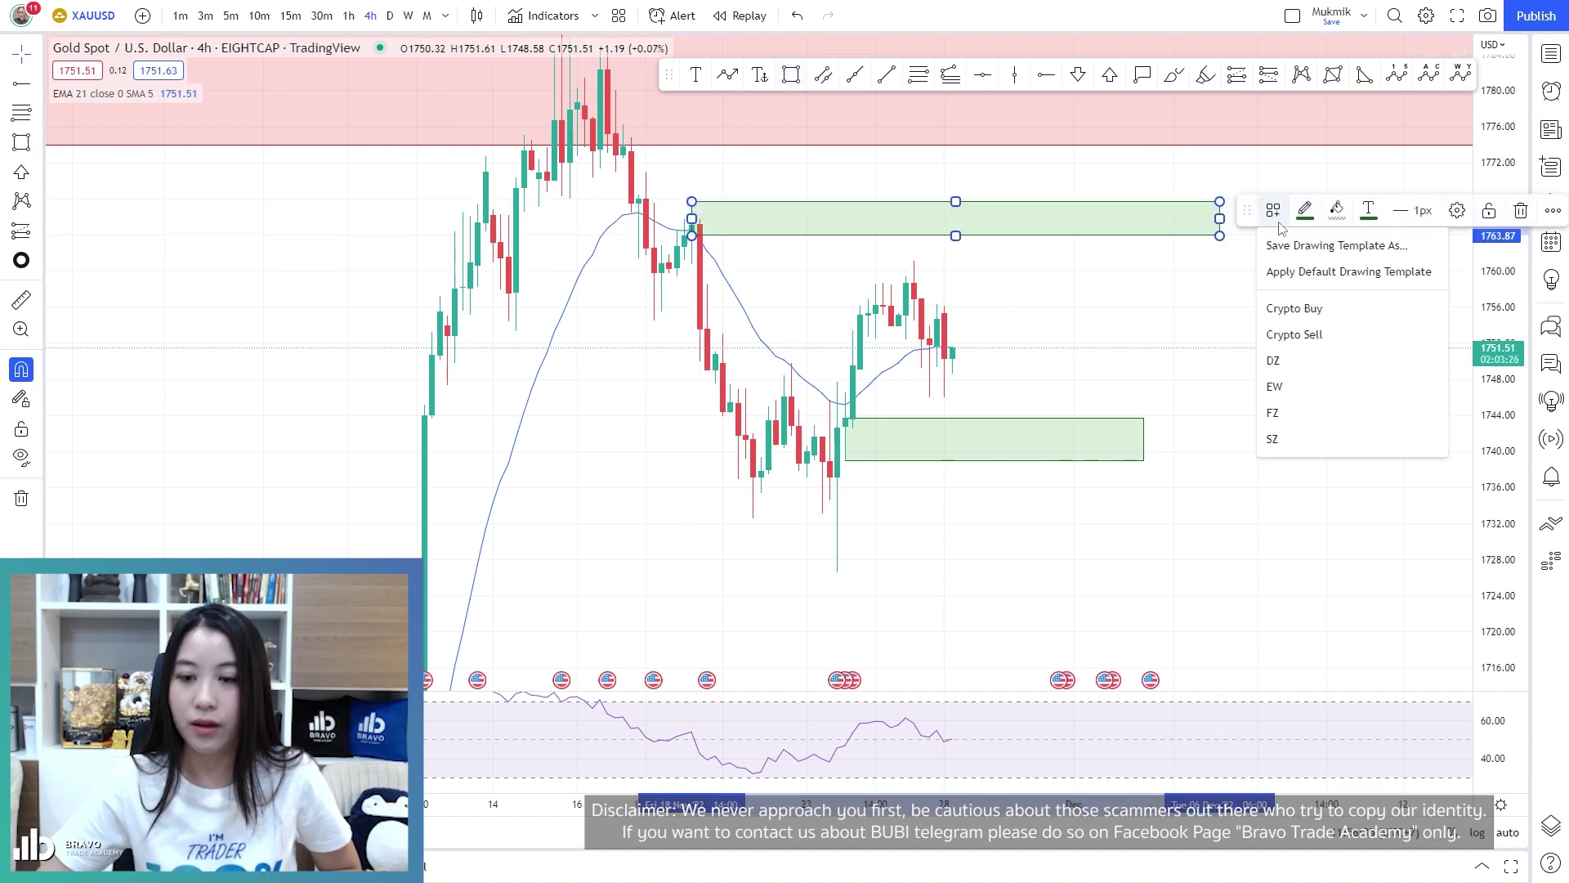
pyautogui.click(1280, 436)
# Trace the price swings with a path from the new supply zone's high through the 1726.54 low to the recent low at 1745.99
pyautogui.moveTo(1054, 331); pyautogui.dragTo(989, 317)
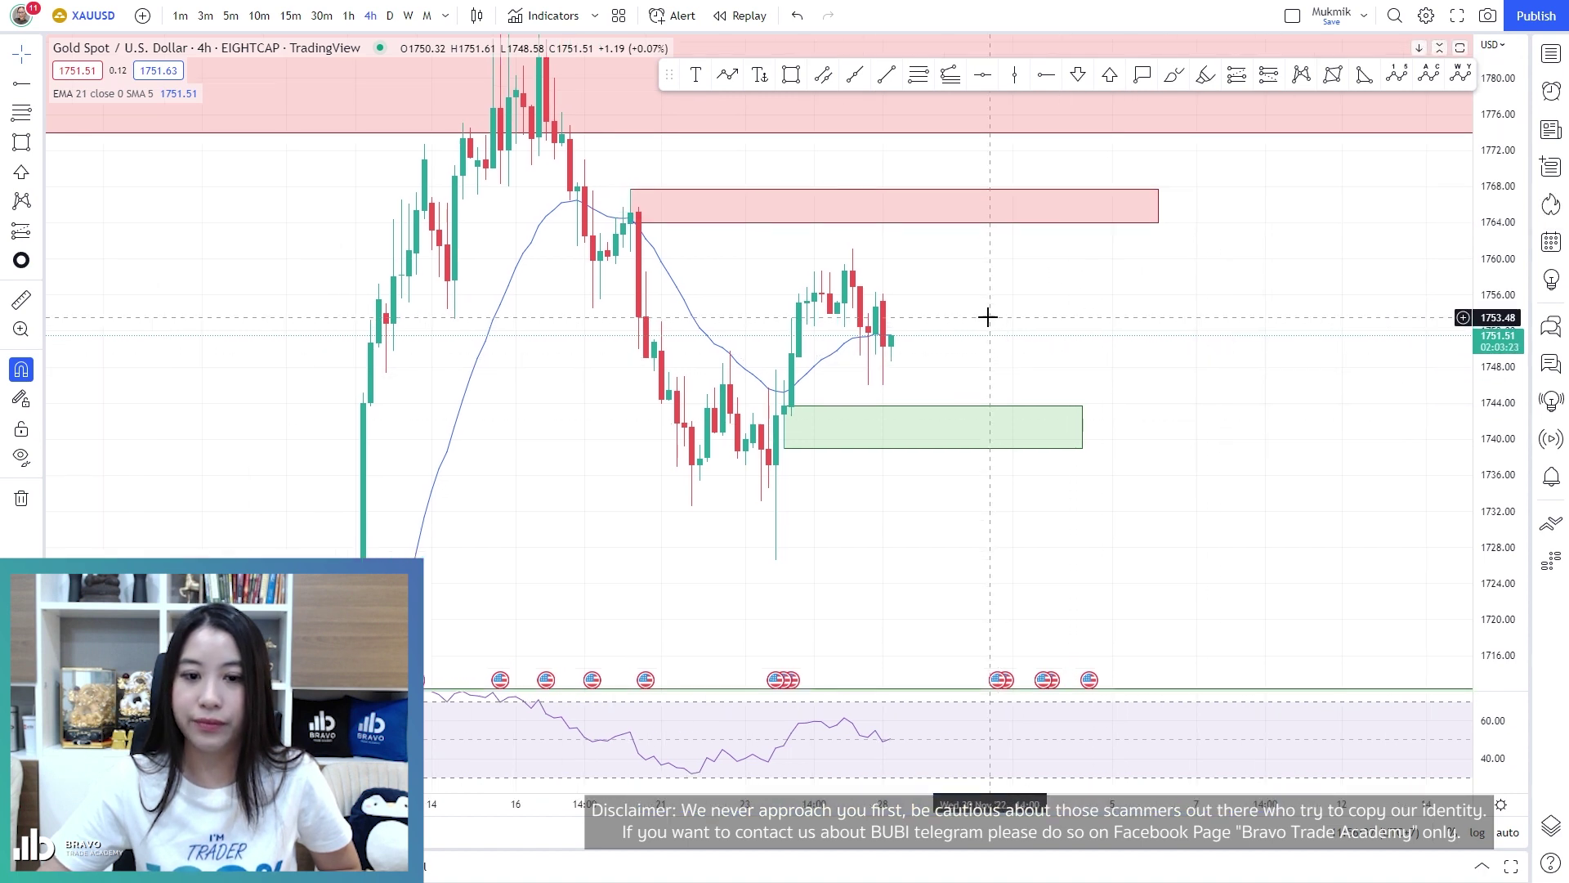
pyautogui.scroll(-2, 1079, 337)
pyautogui.moveTo(1081, 341); pyautogui.dragTo(1038, 330)
pyautogui.click(727, 74)
pyautogui.moveTo(675, 177); pyautogui.dragTo(733, 495)
pyautogui.click(766, 338)
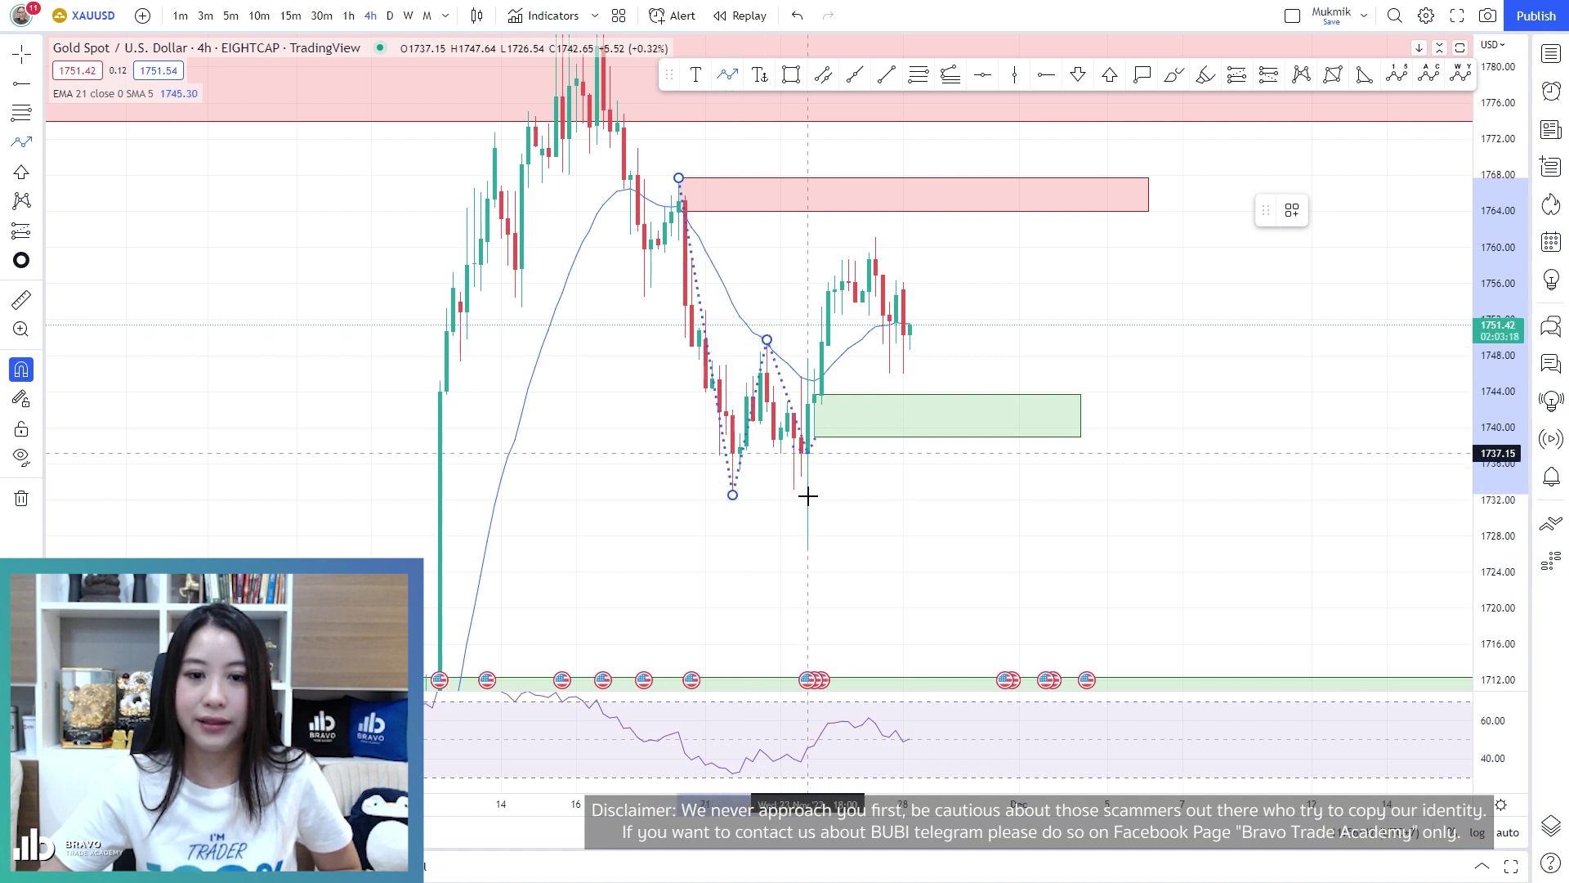
pyautogui.click(808, 548)
pyautogui.click(875, 240)
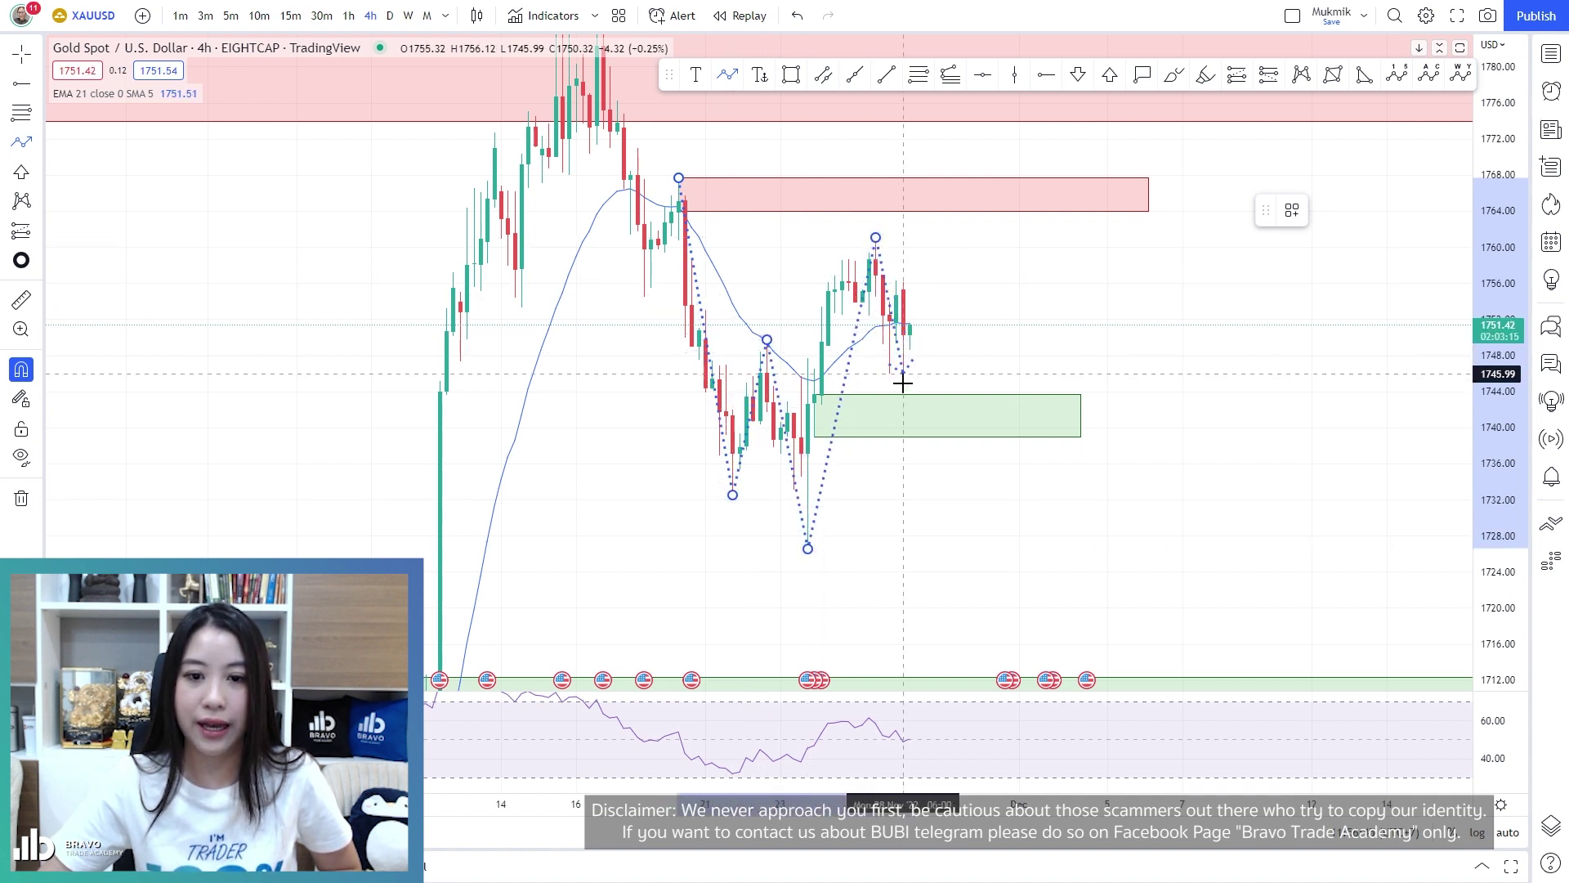
pyautogui.doubleClick(903, 374)
# Set the swing path's line style to solid
pyautogui.click(1413, 211)
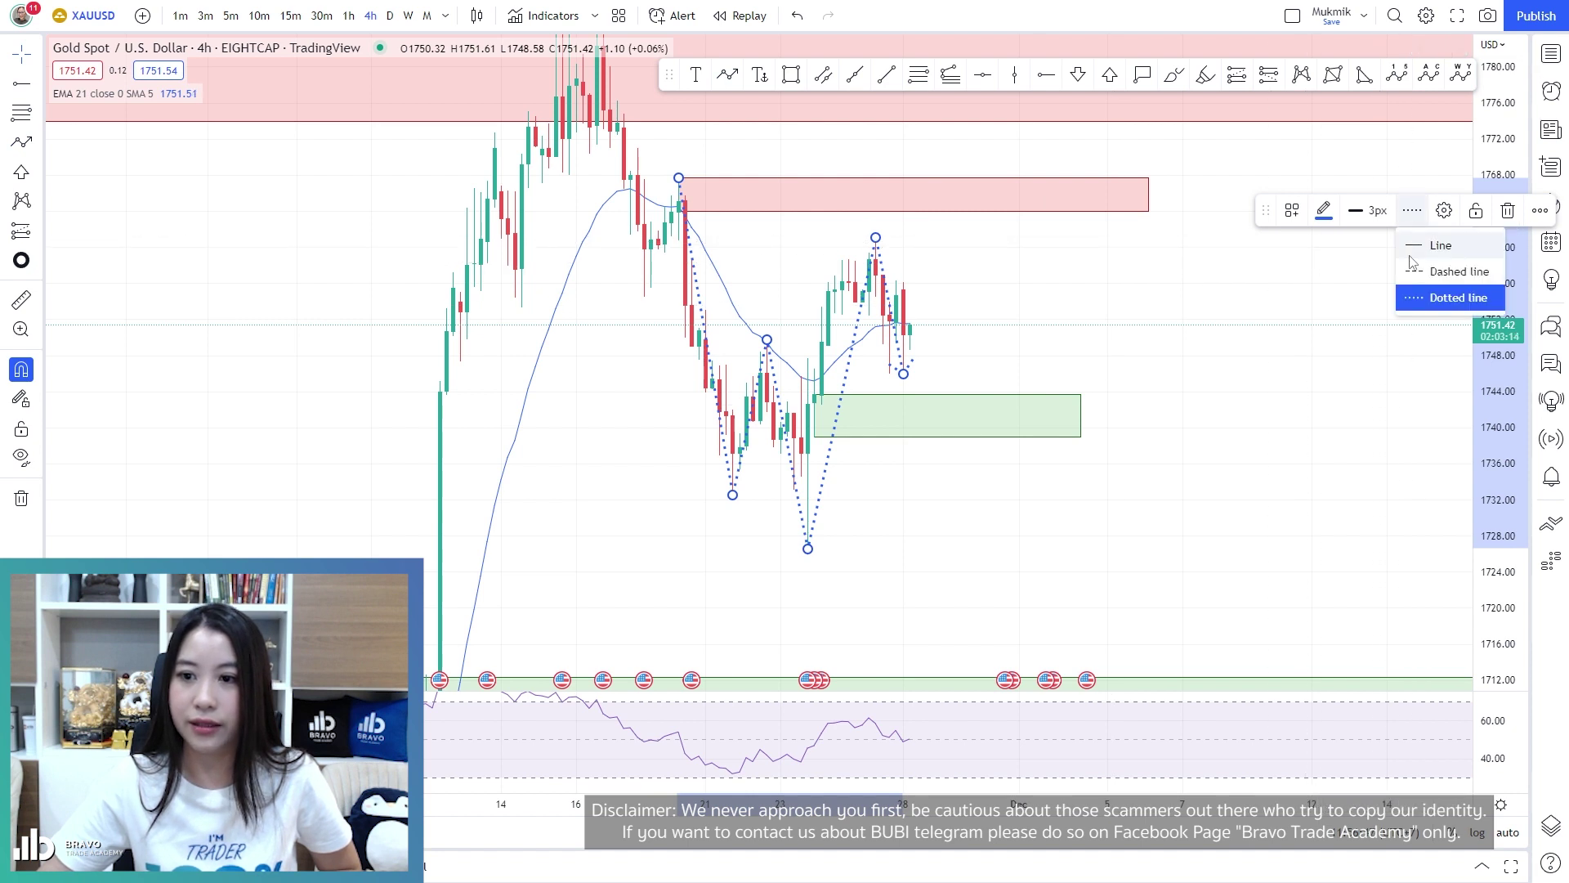
pyautogui.click(1412, 250)
pyautogui.click(1082, 340)
# Draw a Fibonacci retracement from the swing low at 1726.54 to the swing high at 1761.11
pyautogui.moveTo(862, 347); pyautogui.dragTo(842, 311)
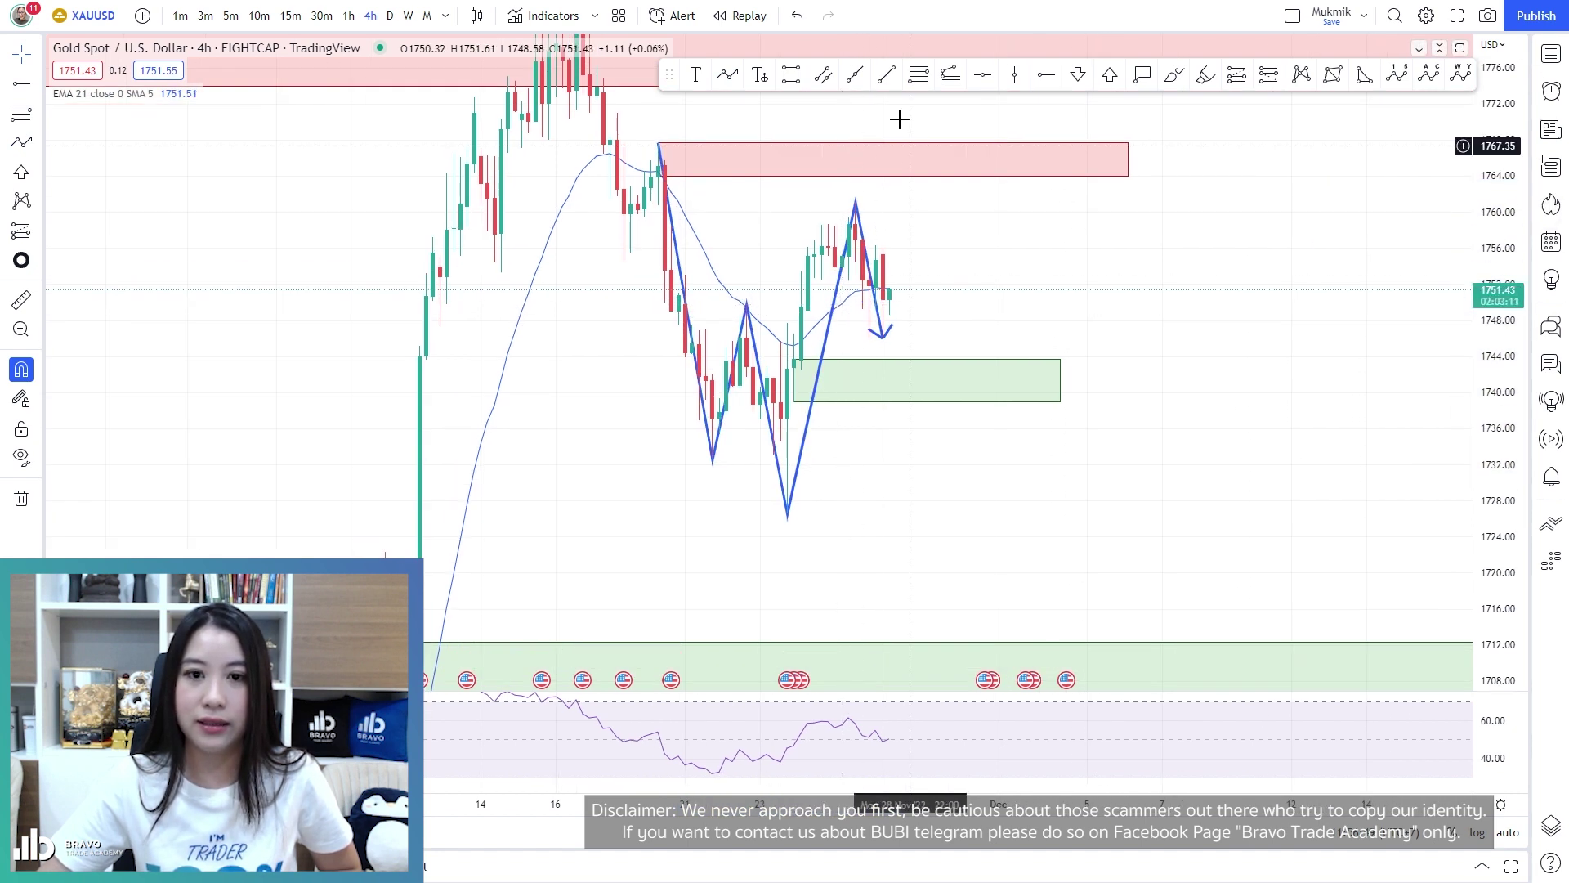
pyautogui.click(918, 75)
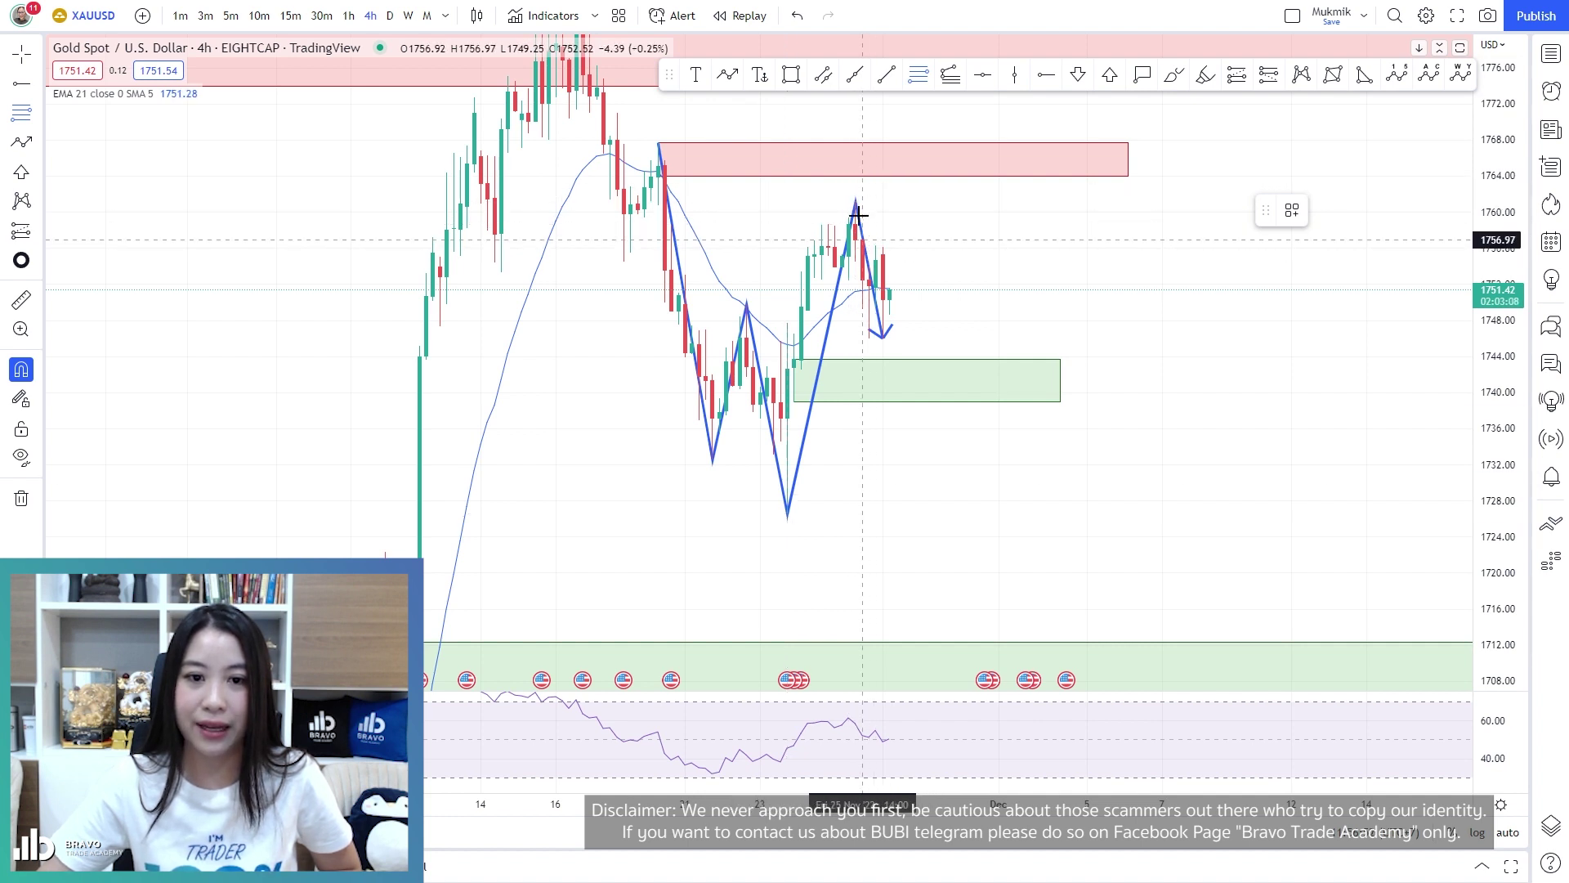
pyautogui.click(785, 526)
pyautogui.click(855, 203)
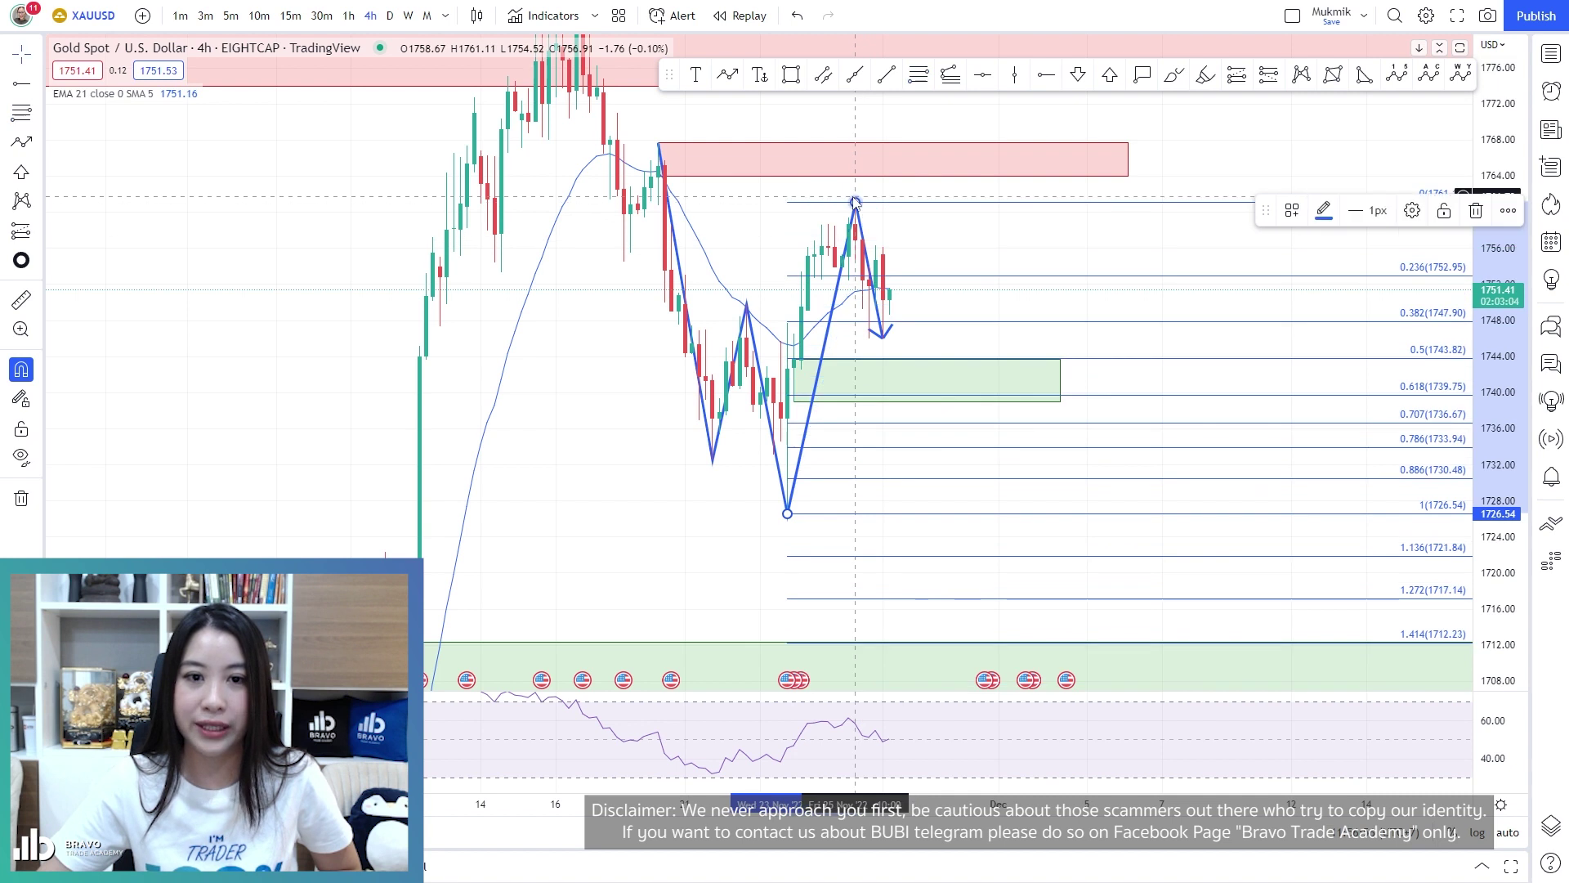
# Draw a rectangle from 1739.62 to 1733.82 between the 0.618 and 0.786 Fibonacci levels and apply the FZ template
pyautogui.click(799, 76)
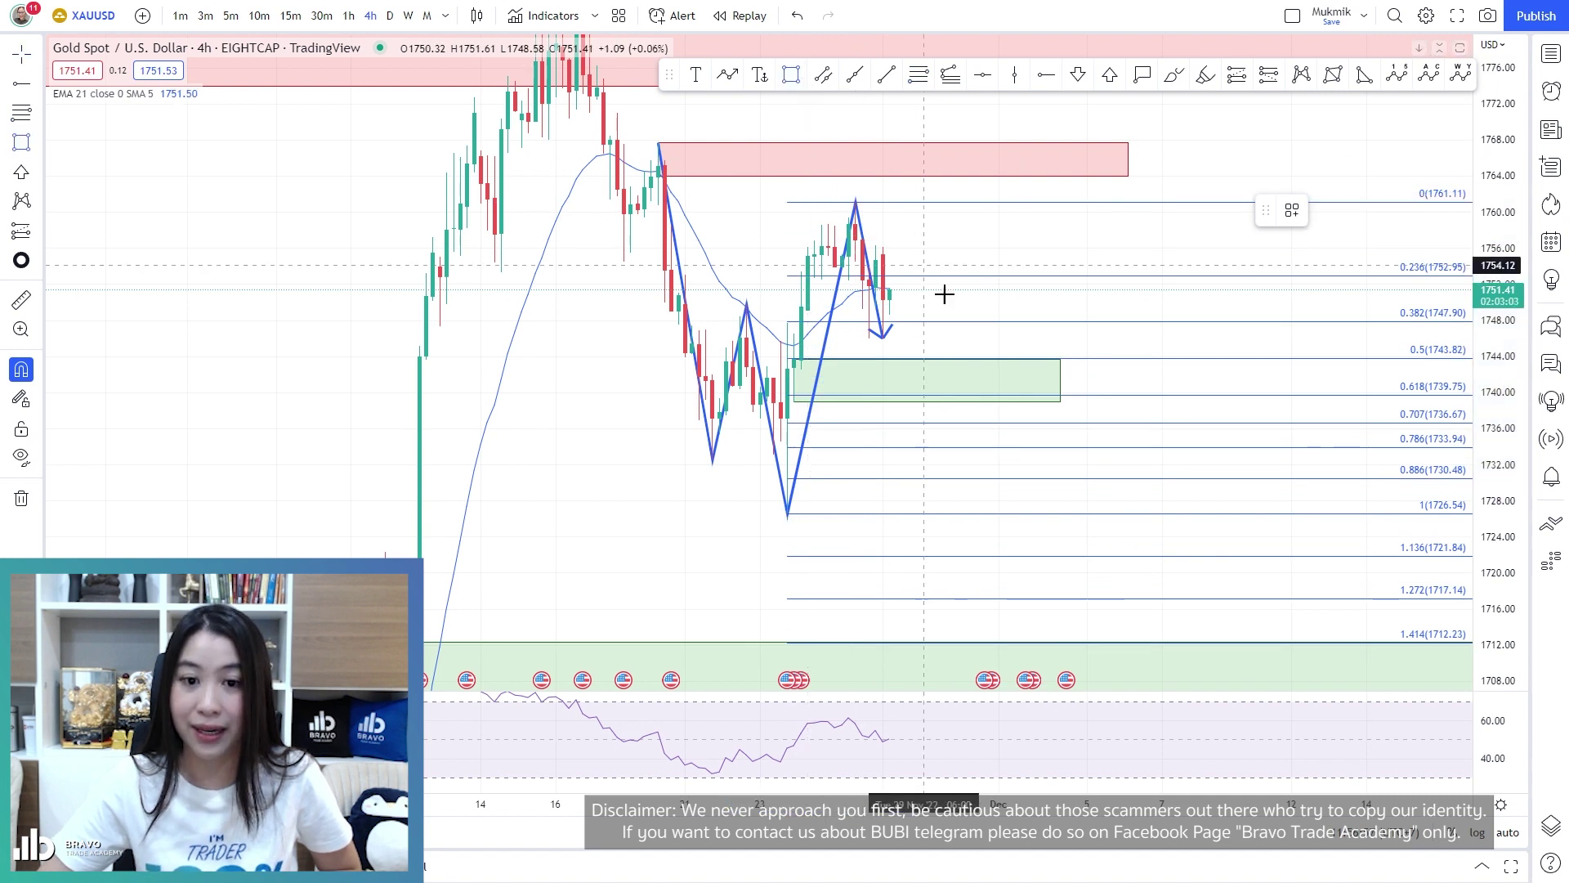
pyautogui.click(853, 395)
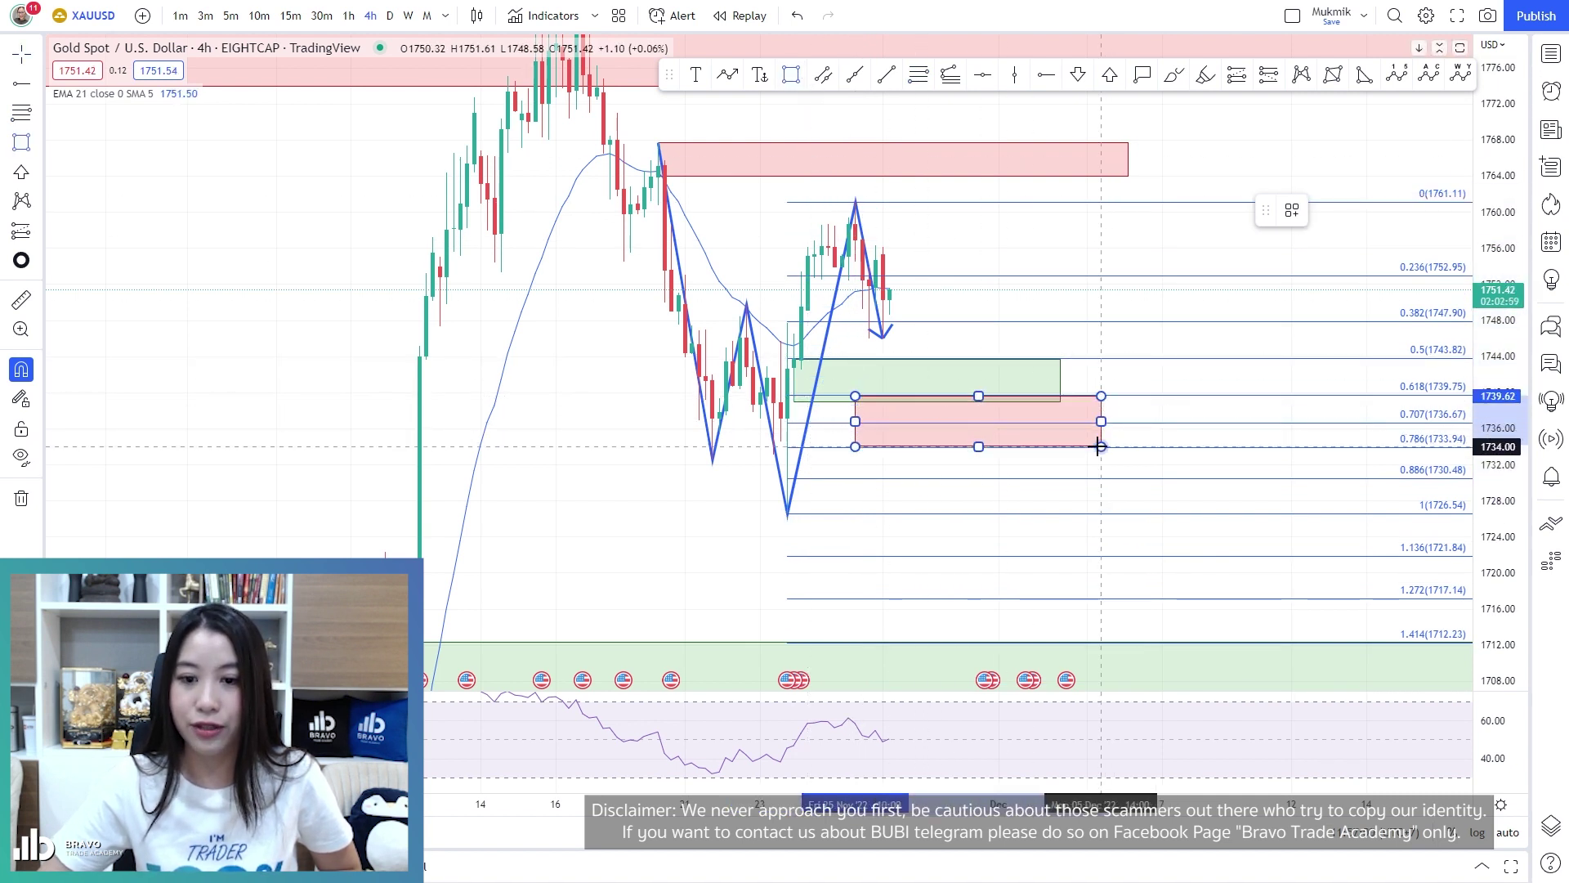
pyautogui.click(1094, 448)
pyautogui.click(1273, 210)
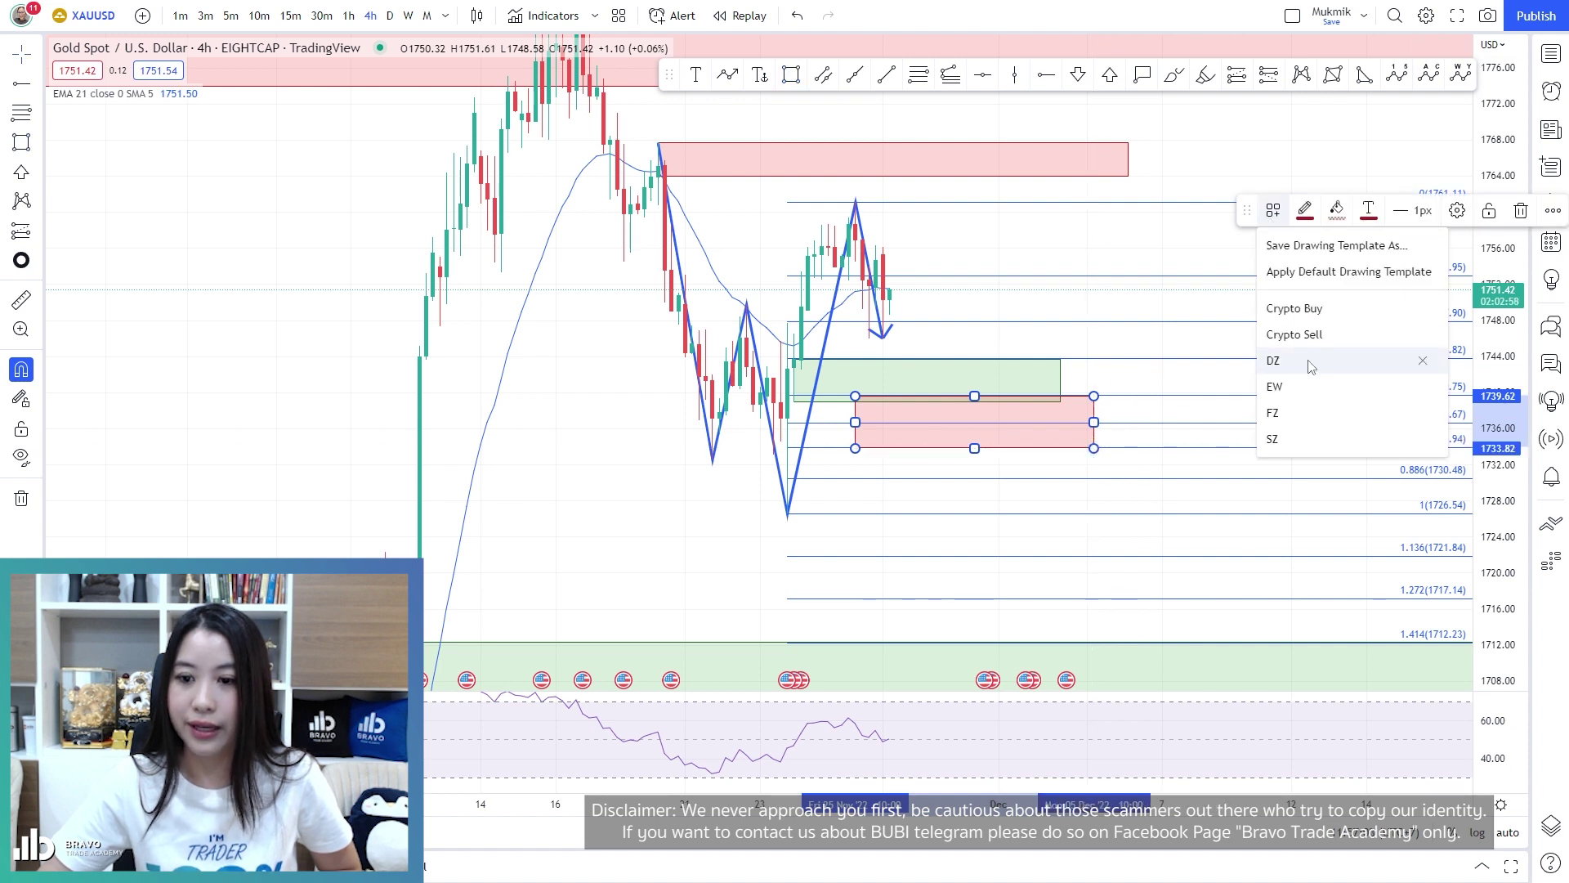
pyautogui.click(1269, 421)
pyautogui.click(1180, 365)
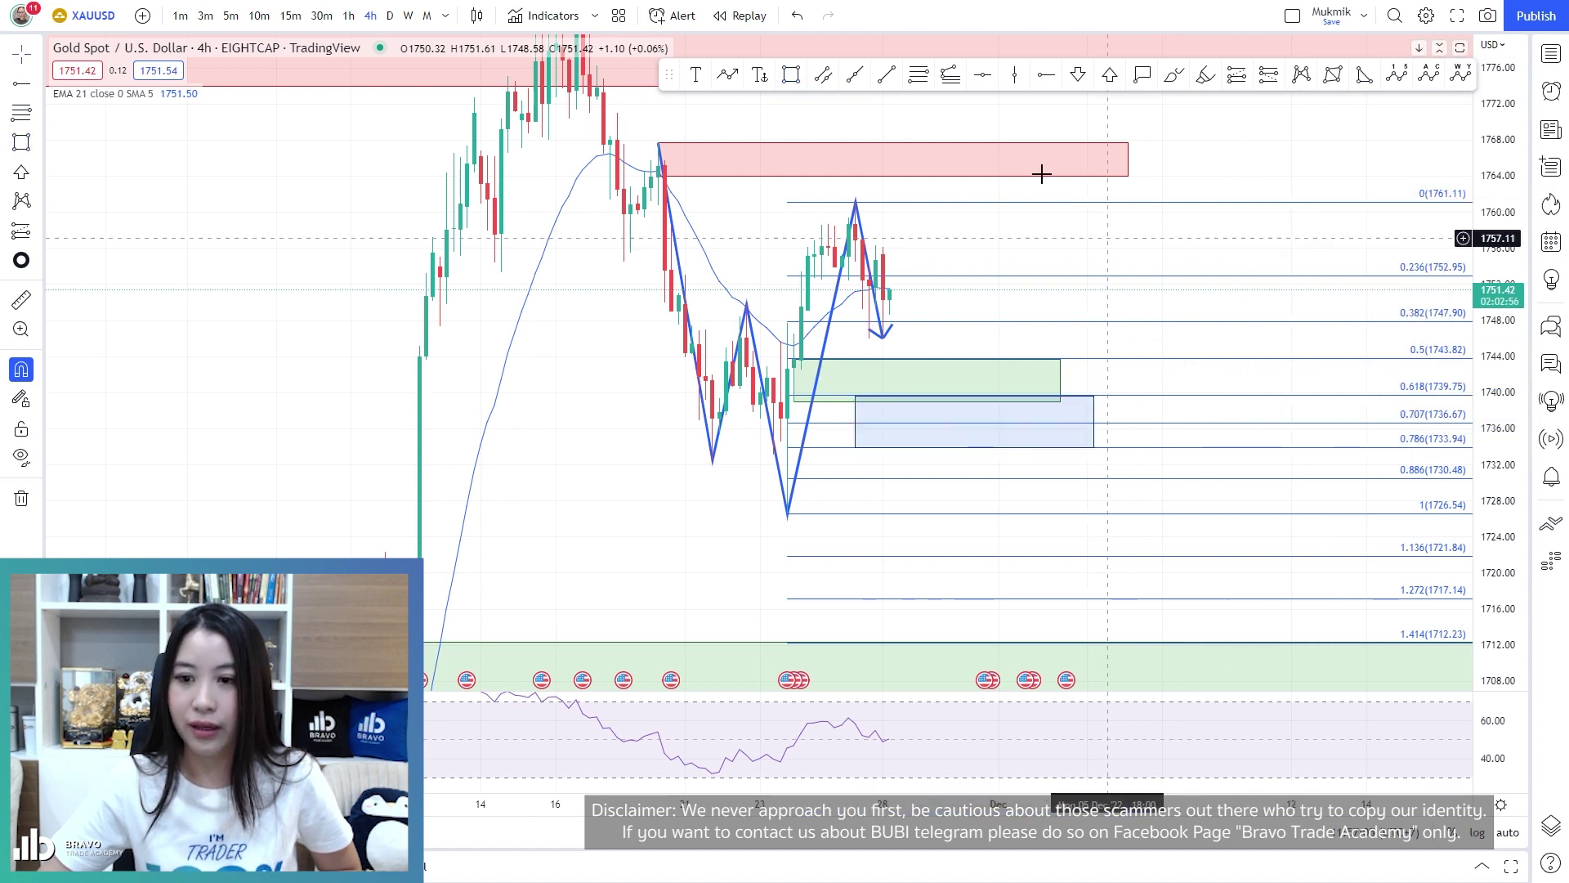
# Place an up arrow inside the blue Fibonacci zone and label it with the text 1740-1734
pyautogui.click(1109, 76)
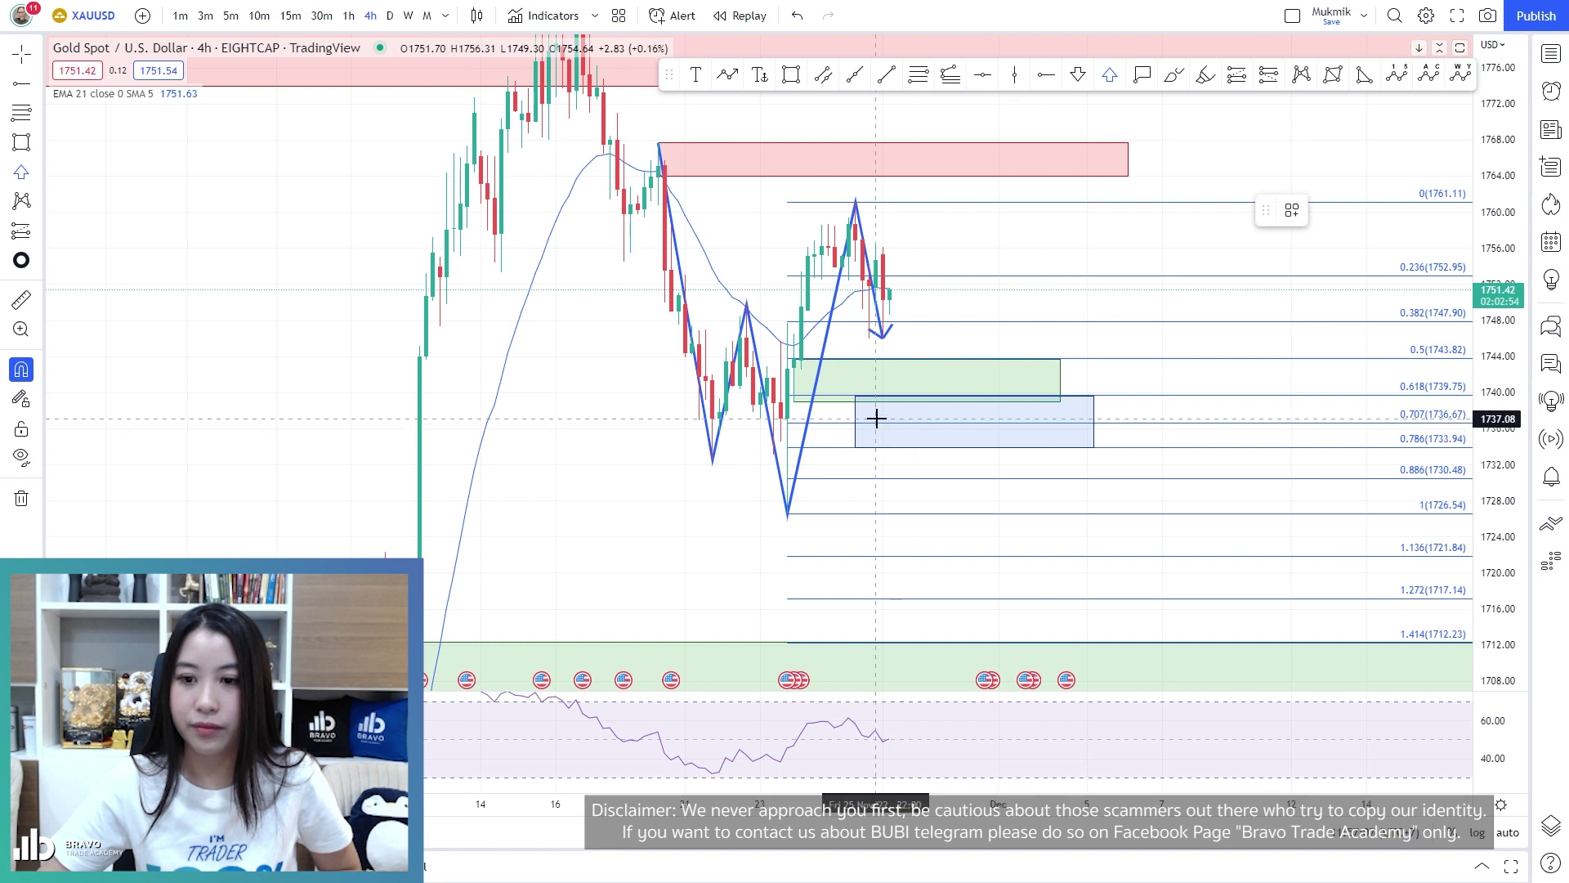
pyautogui.click(875, 418)
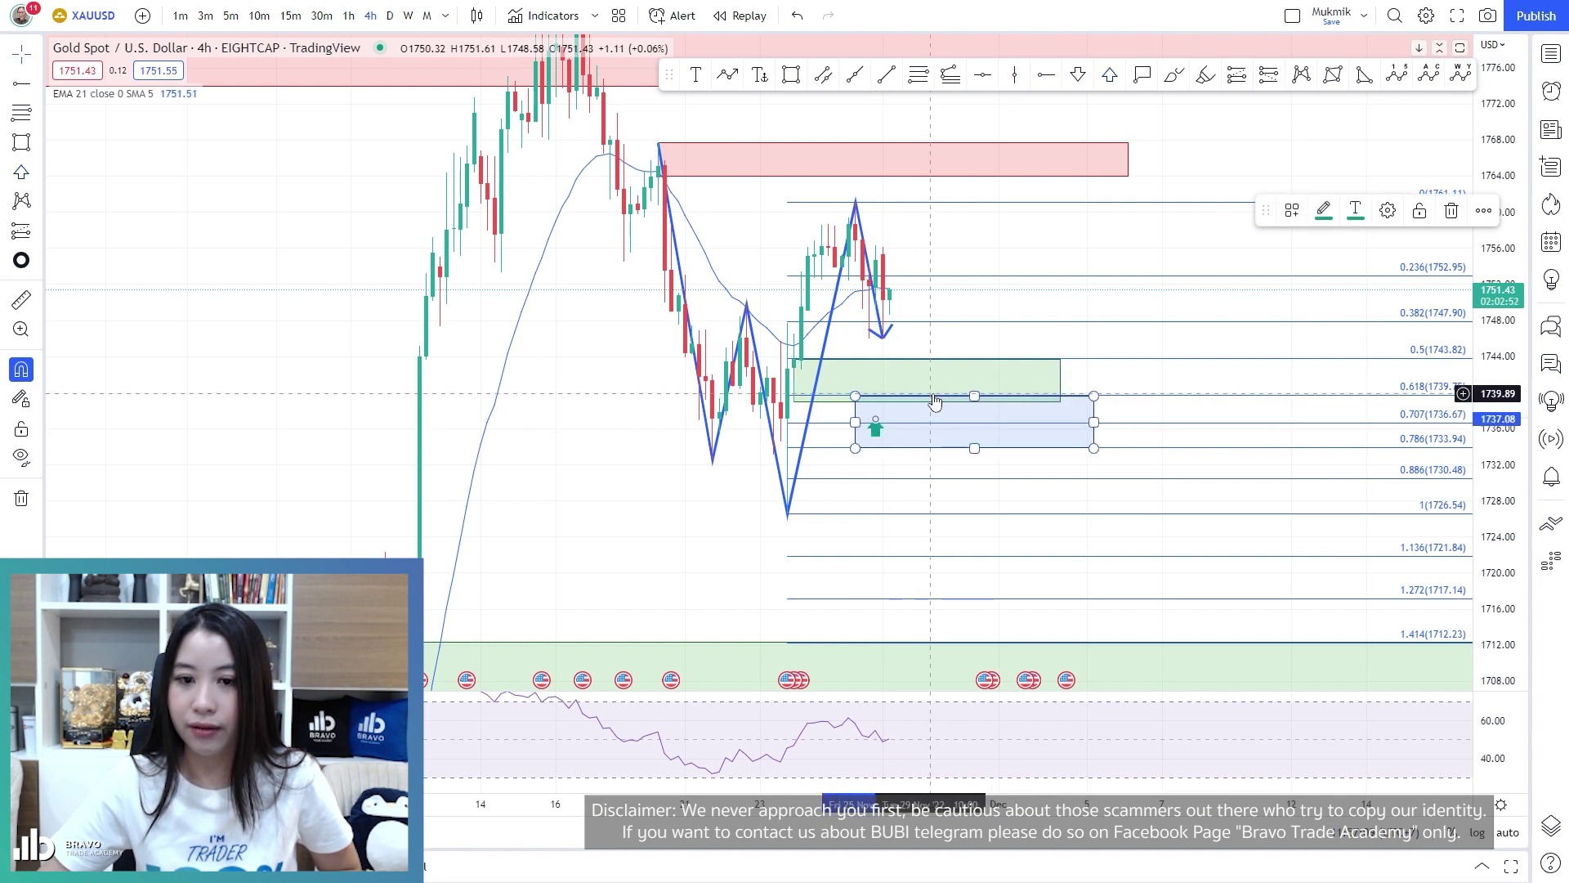
pyautogui.click(696, 75)
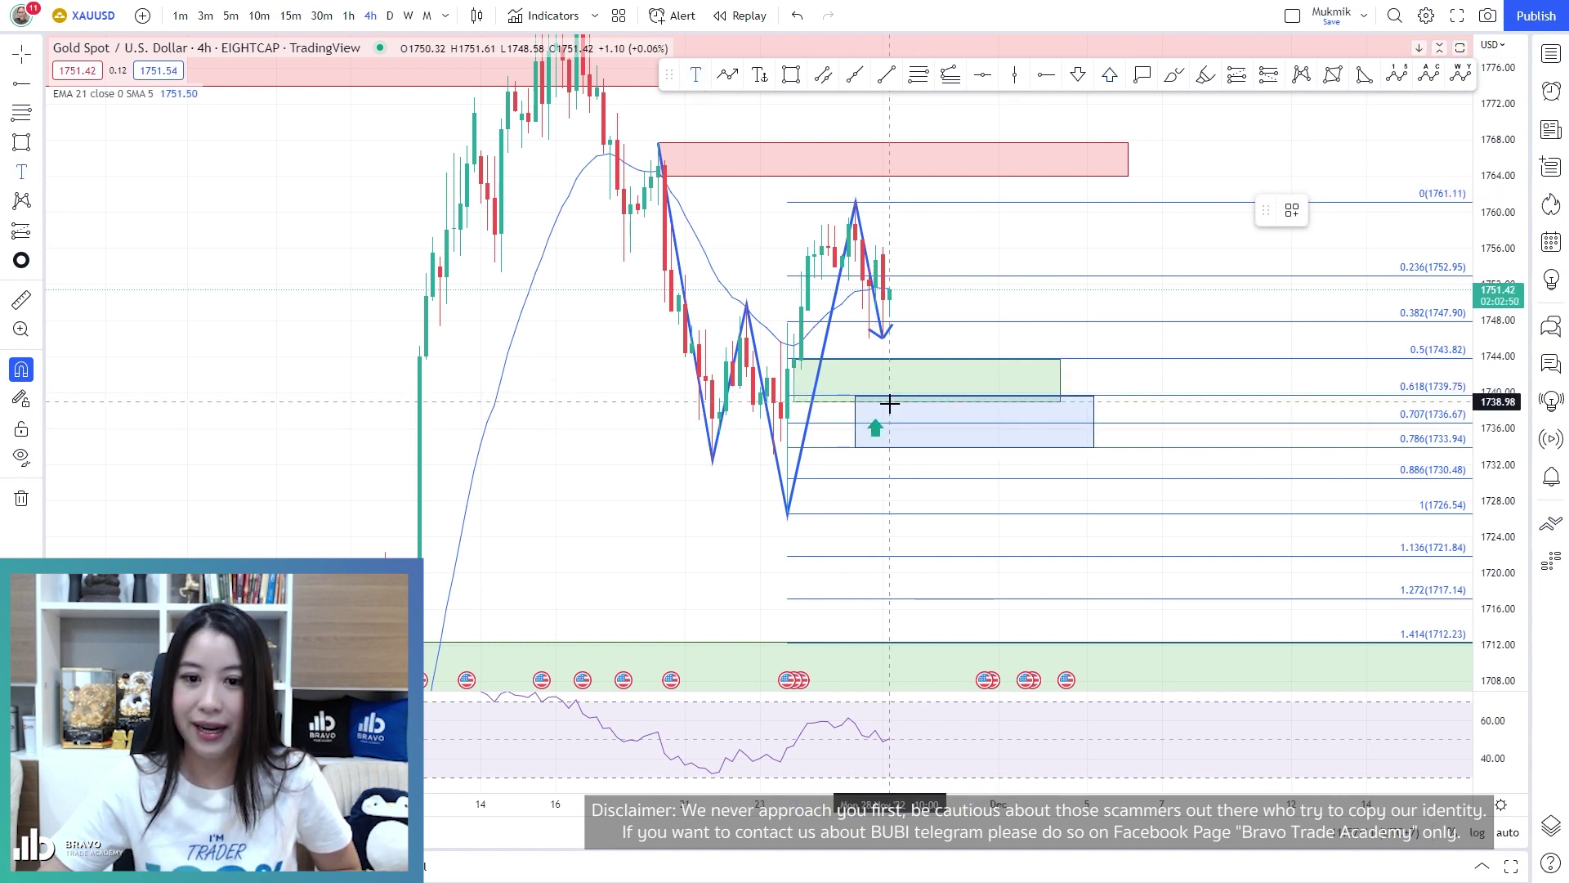
pyautogui.click(899, 422)
pyautogui.write('1740-1734')
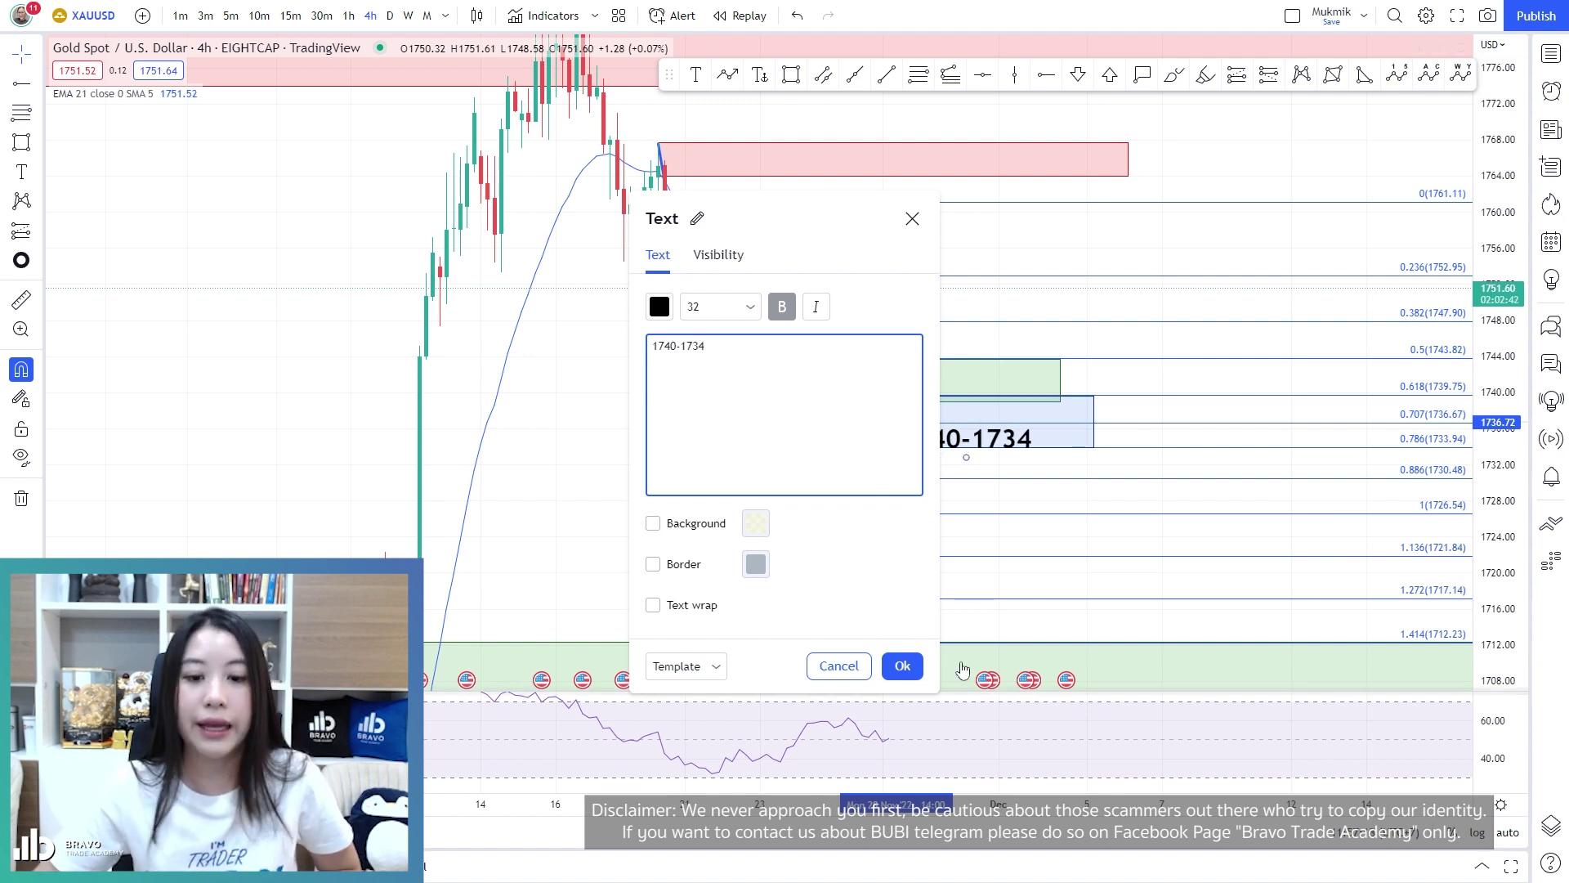
pyautogui.click(902, 666)
pyautogui.moveTo(1001, 452); pyautogui.dragTo(994, 434)
pyautogui.click(867, 399)
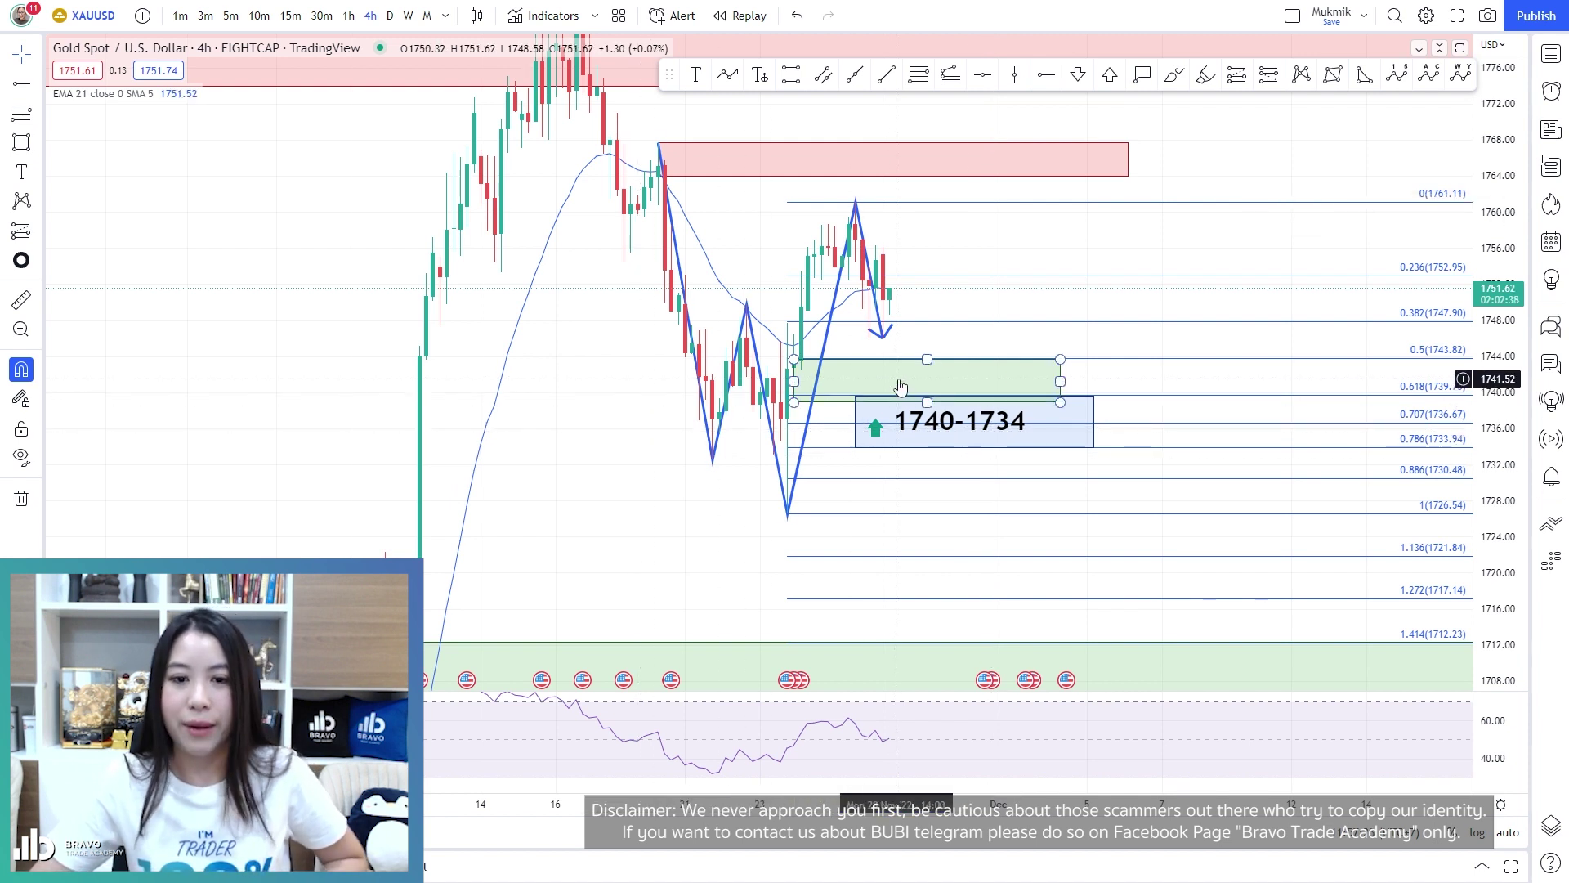
# Delete the swing path and the Fibonacci retracement from the 4-hour chart
pyautogui.click(901, 386)
pyautogui.click(890, 310)
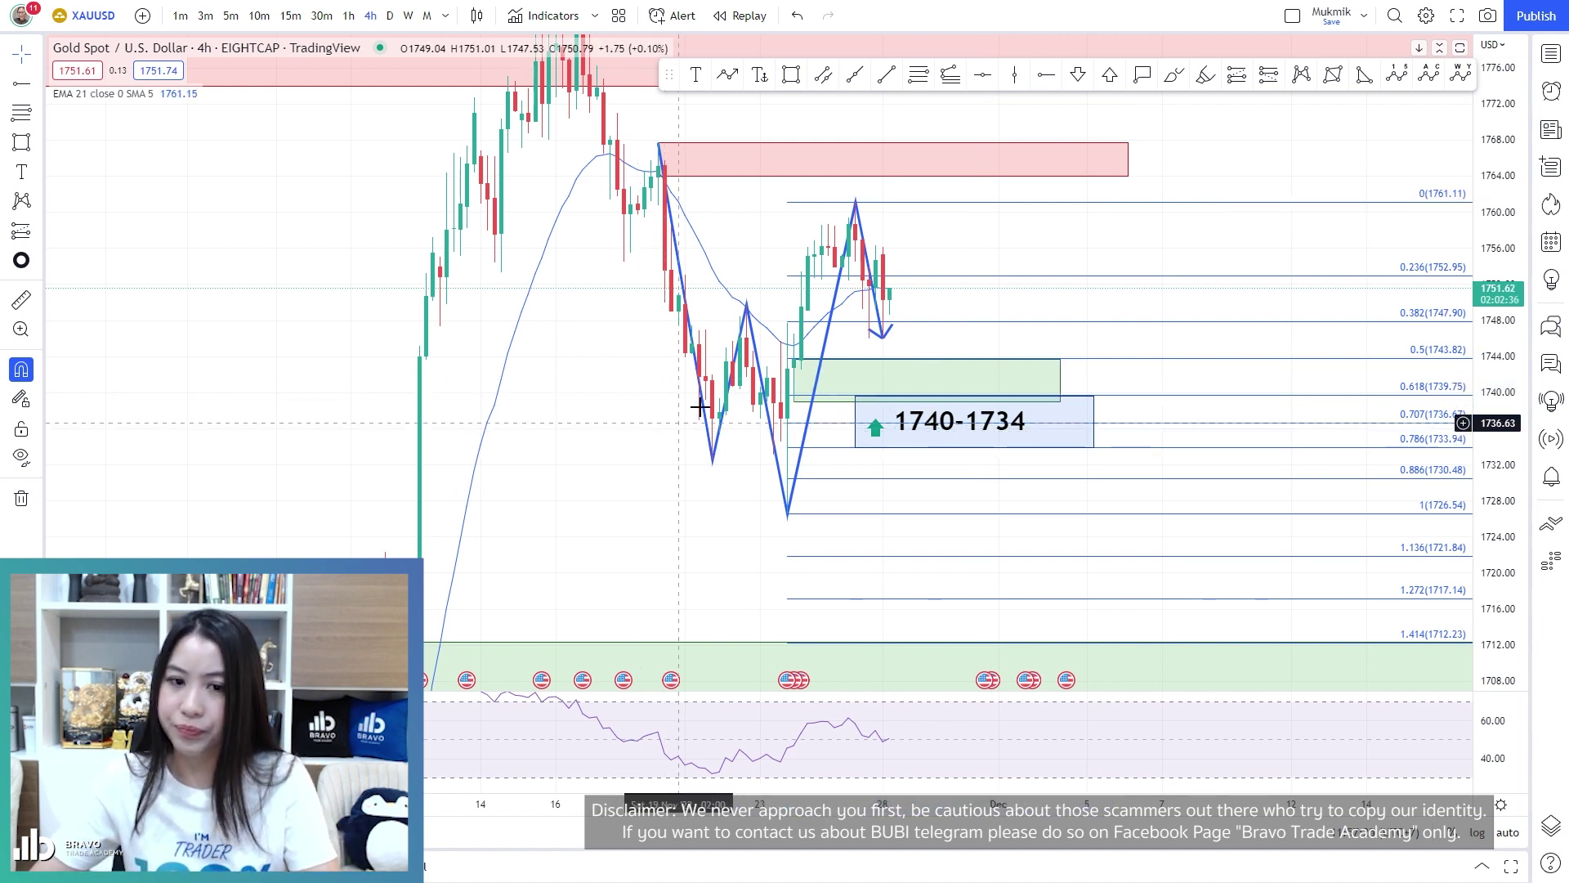
pyautogui.click(880, 308)
pyautogui.press('Delete')
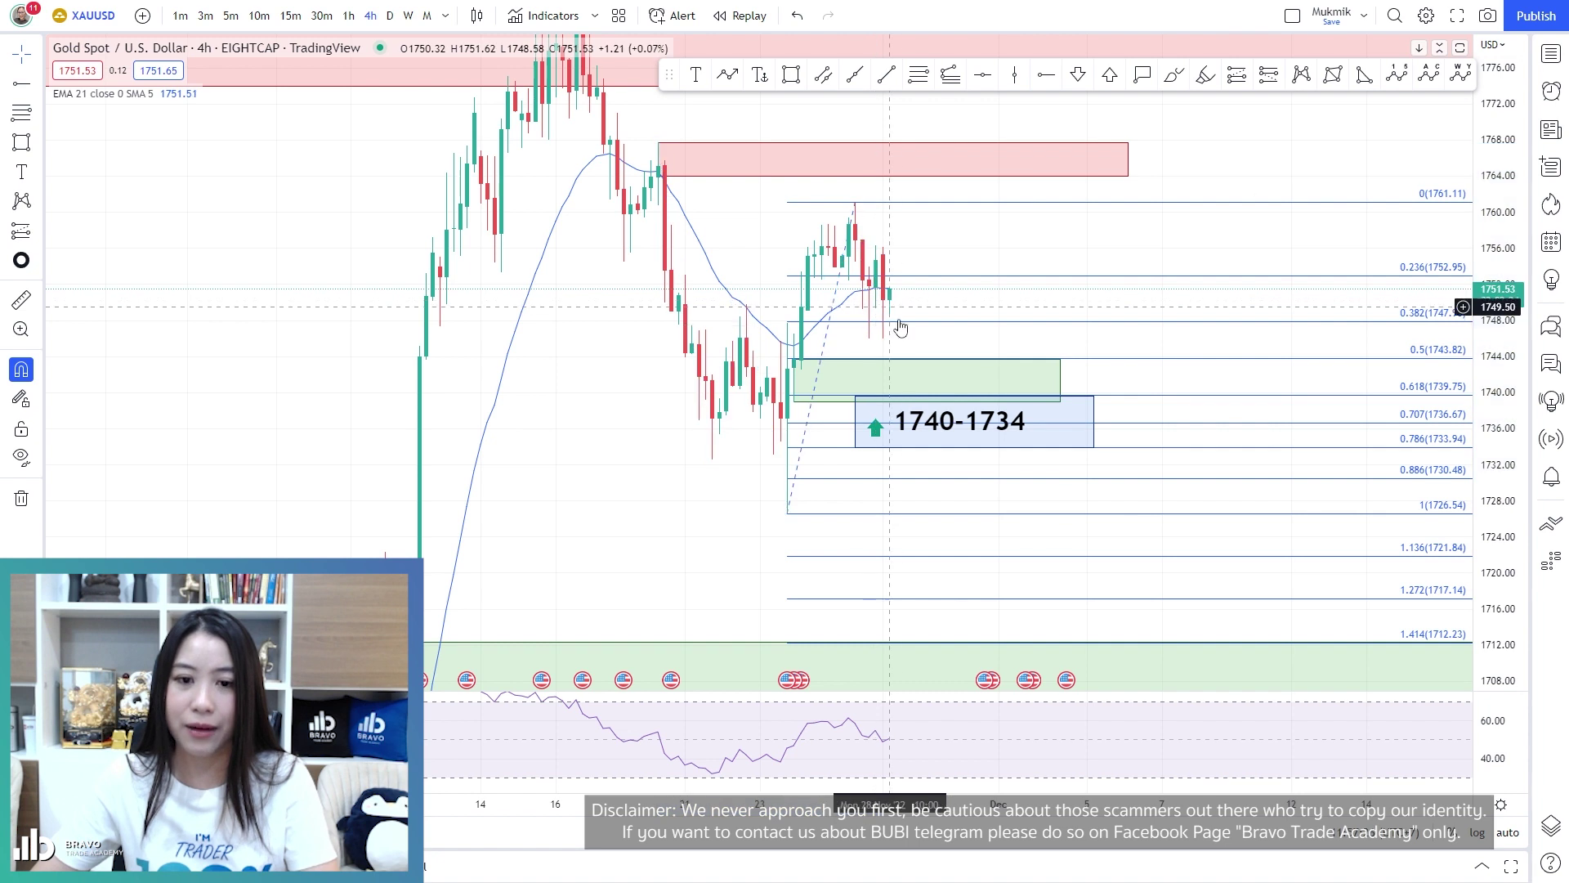
pyautogui.click(908, 322)
pyautogui.press('Delete')
pyautogui.moveTo(989, 322); pyautogui.dragTo(926, 320)
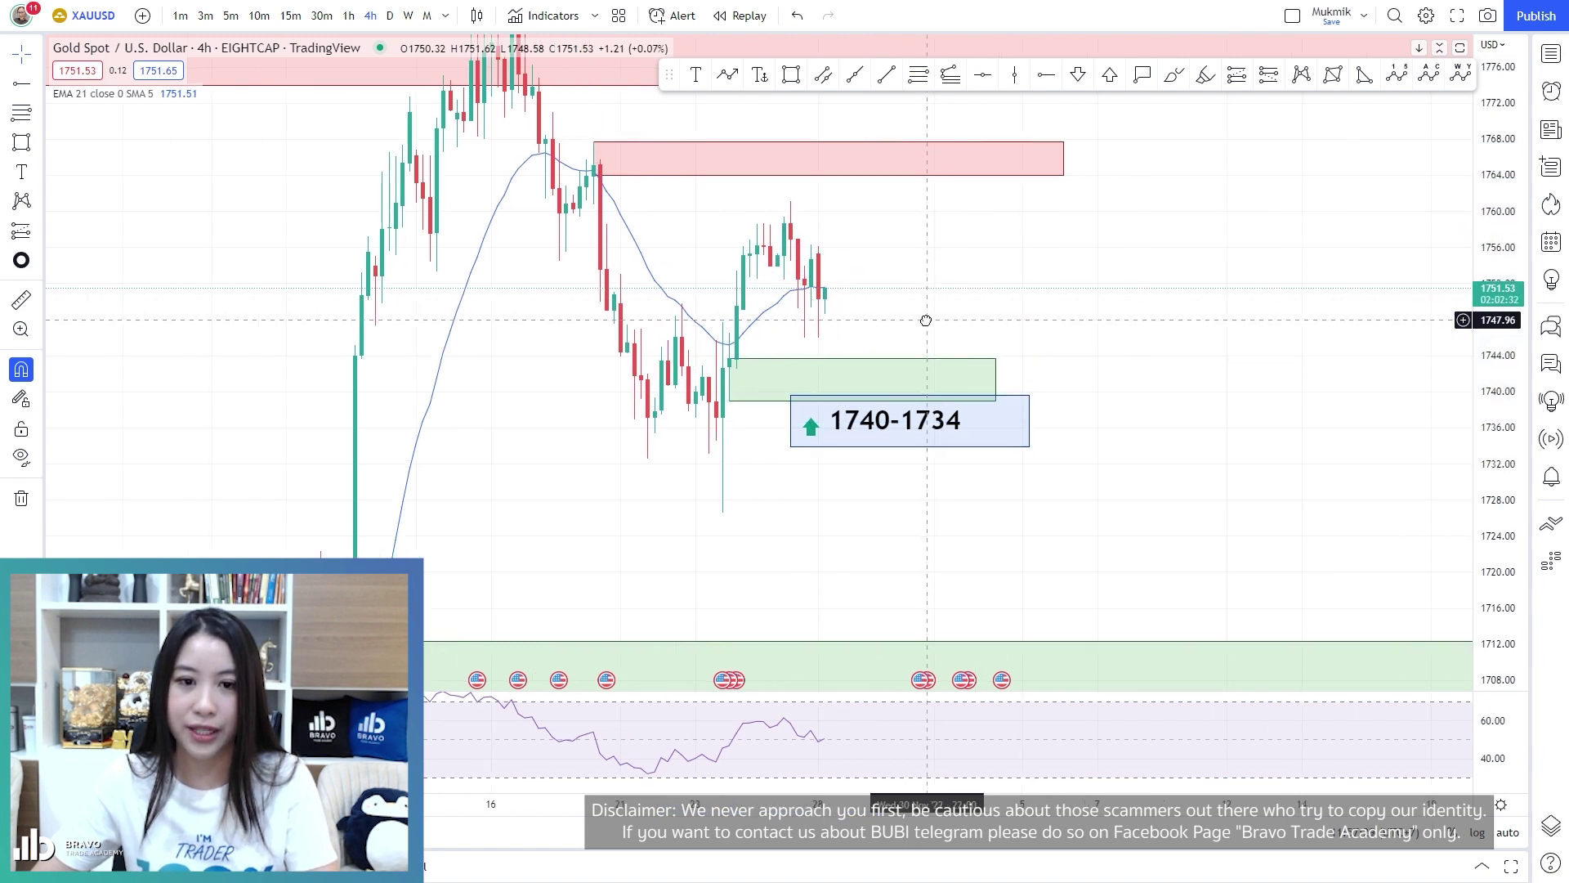
# Switch to the 1-hour timeframe and draw a rectangle from 1758.57 to 1761.11 extending forward from the latest swing high
pyautogui.click(349, 15)
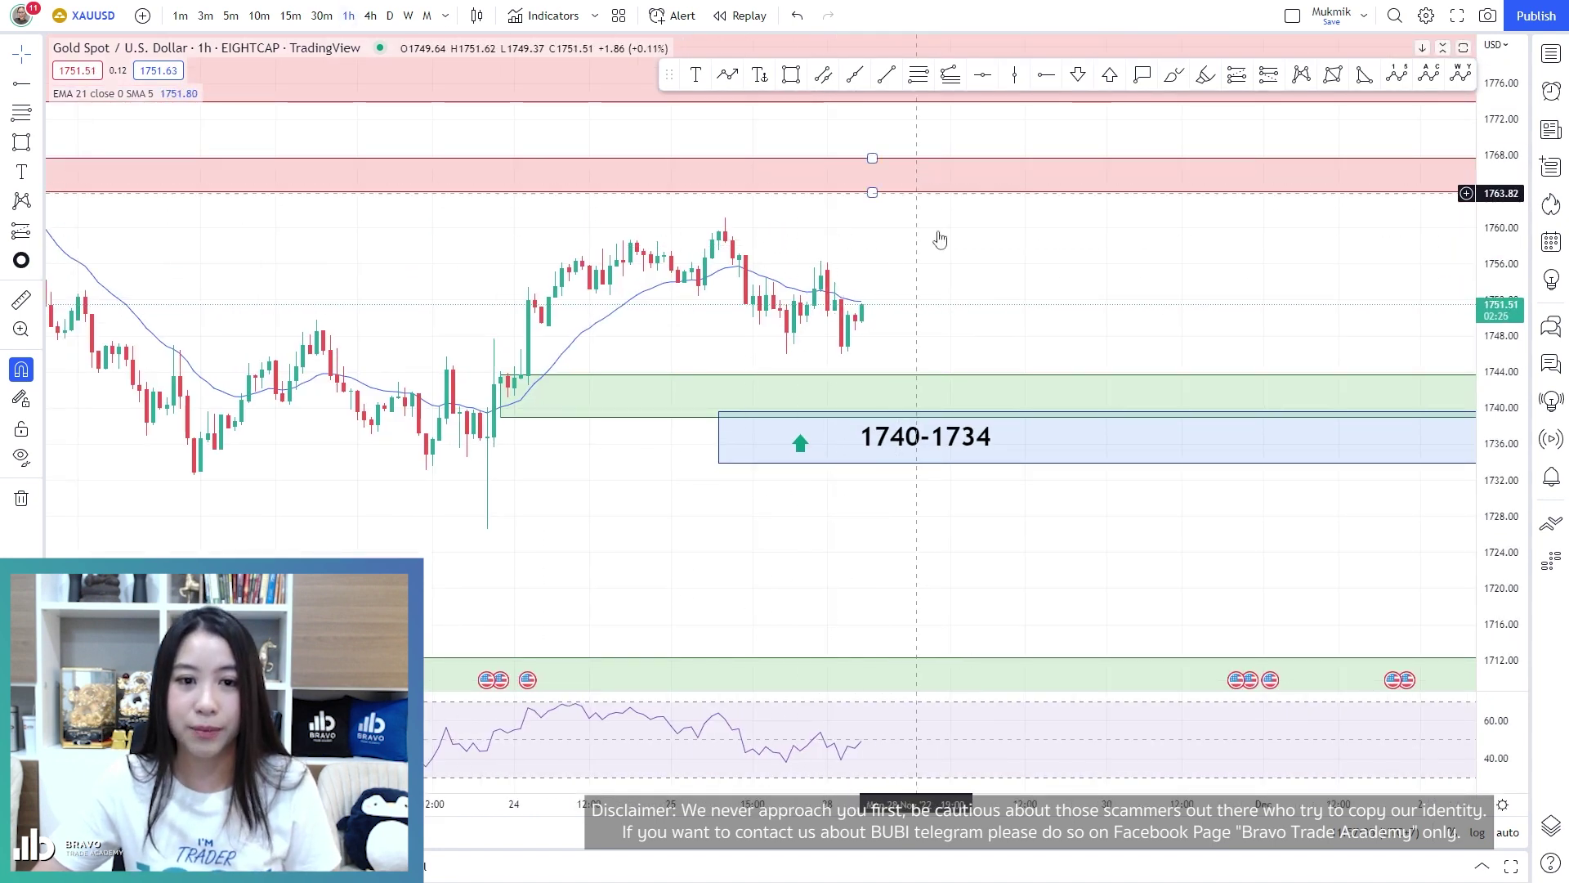
pyautogui.moveTo(1507, 478); pyautogui.dragTo(1495, 123)
pyautogui.moveTo(1229, 199); pyautogui.dragTo(1144, 338)
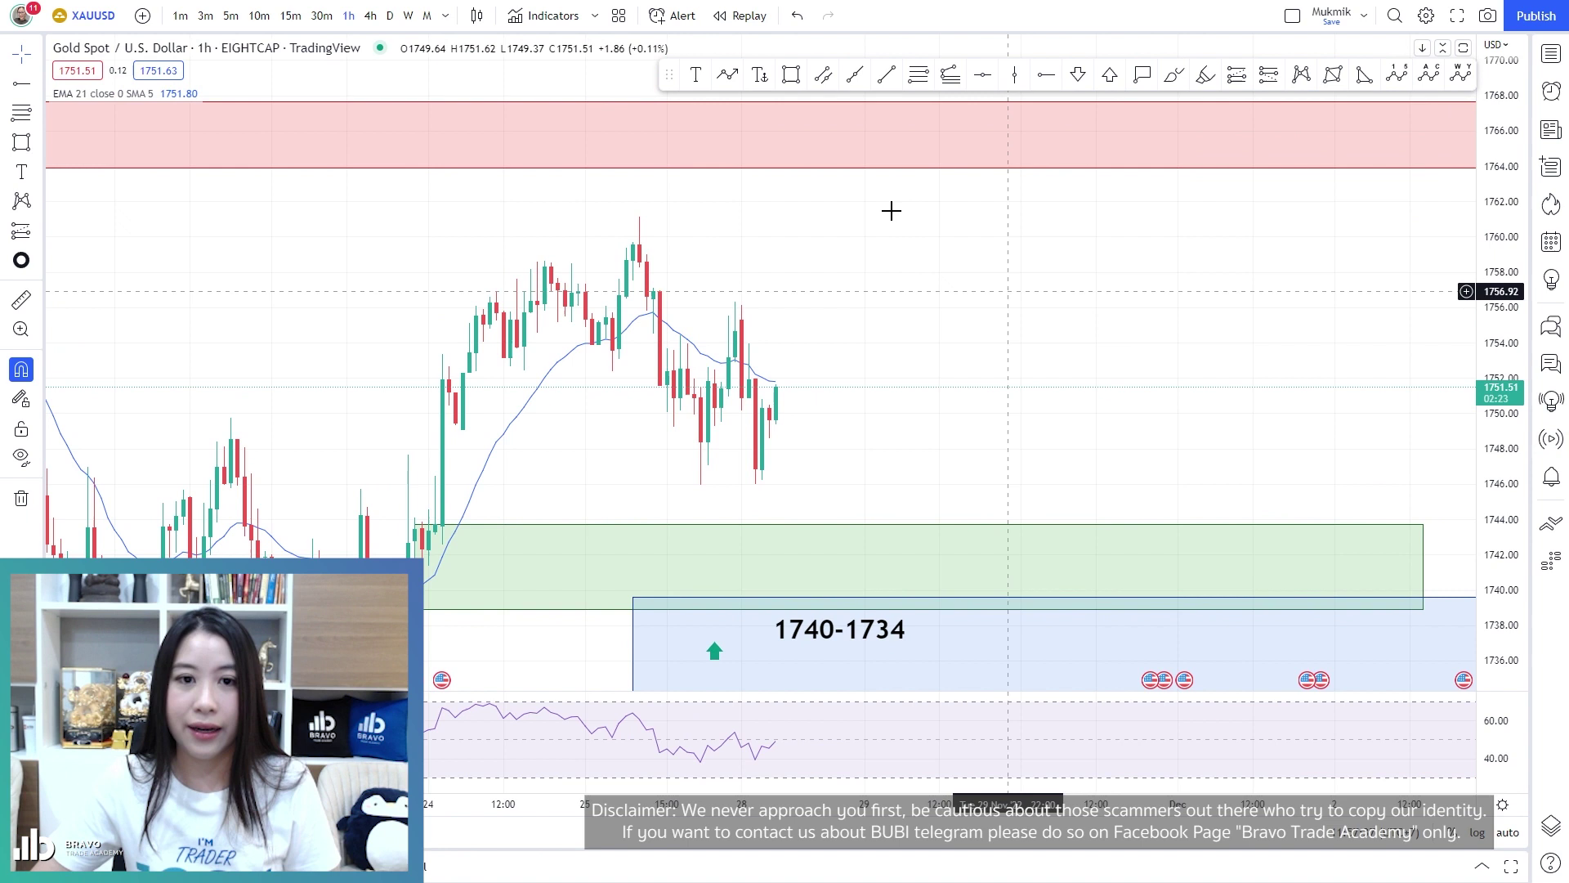
pyautogui.click(791, 74)
pyautogui.click(640, 261)
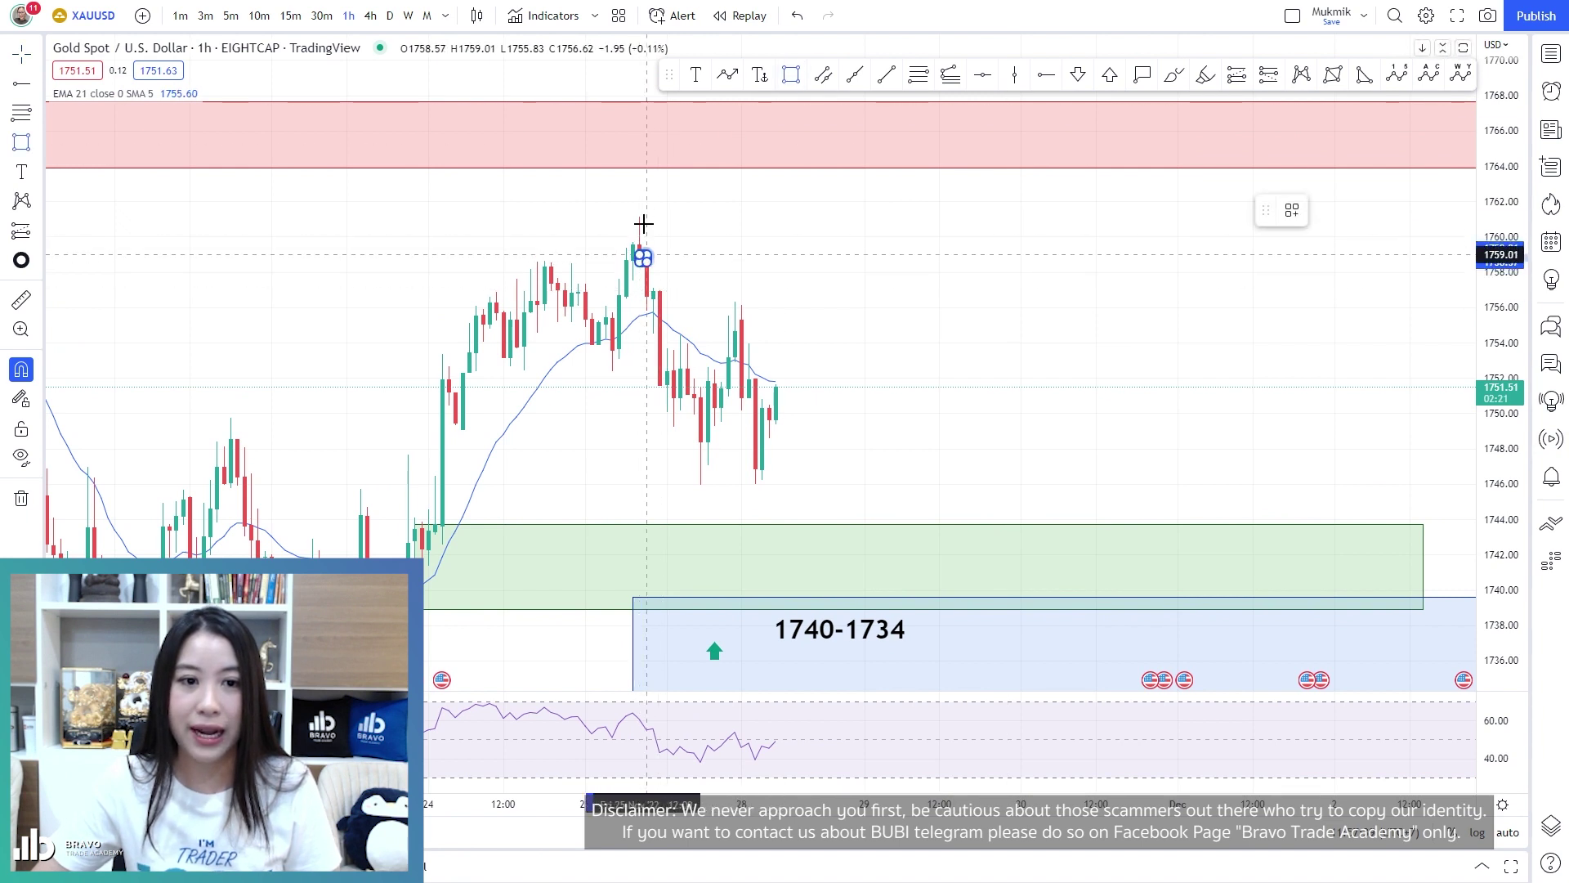
pyautogui.click(640, 212)
pyautogui.moveTo(639, 239); pyautogui.dragTo(1308, 241)
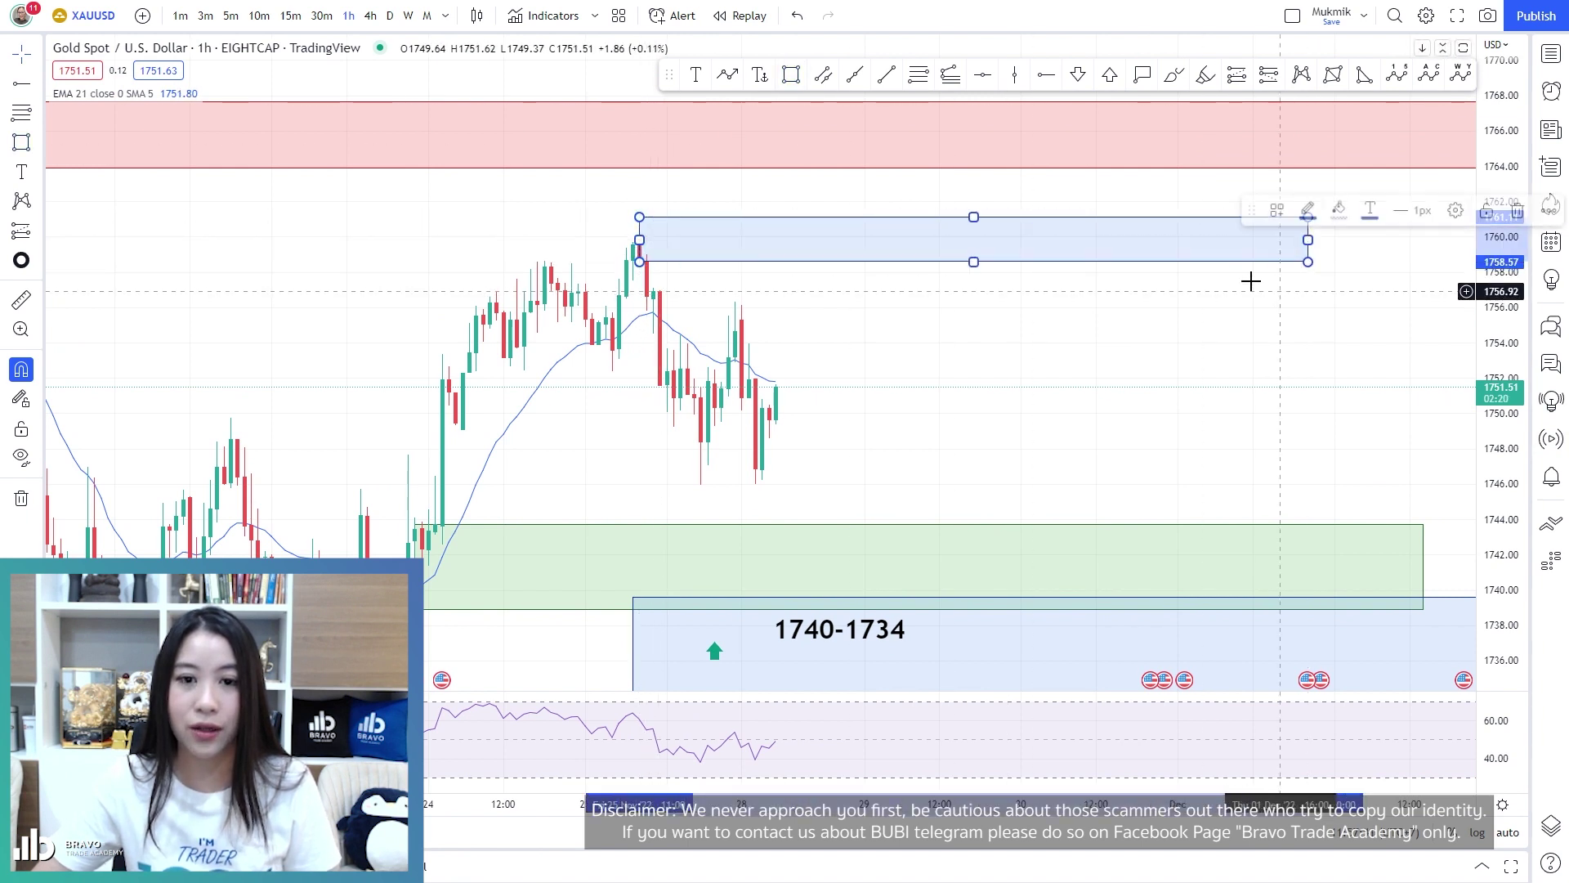
# Apply the SZ template to the new rectangle and extend its start slightly to before the swing high
pyautogui.click(1273, 213)
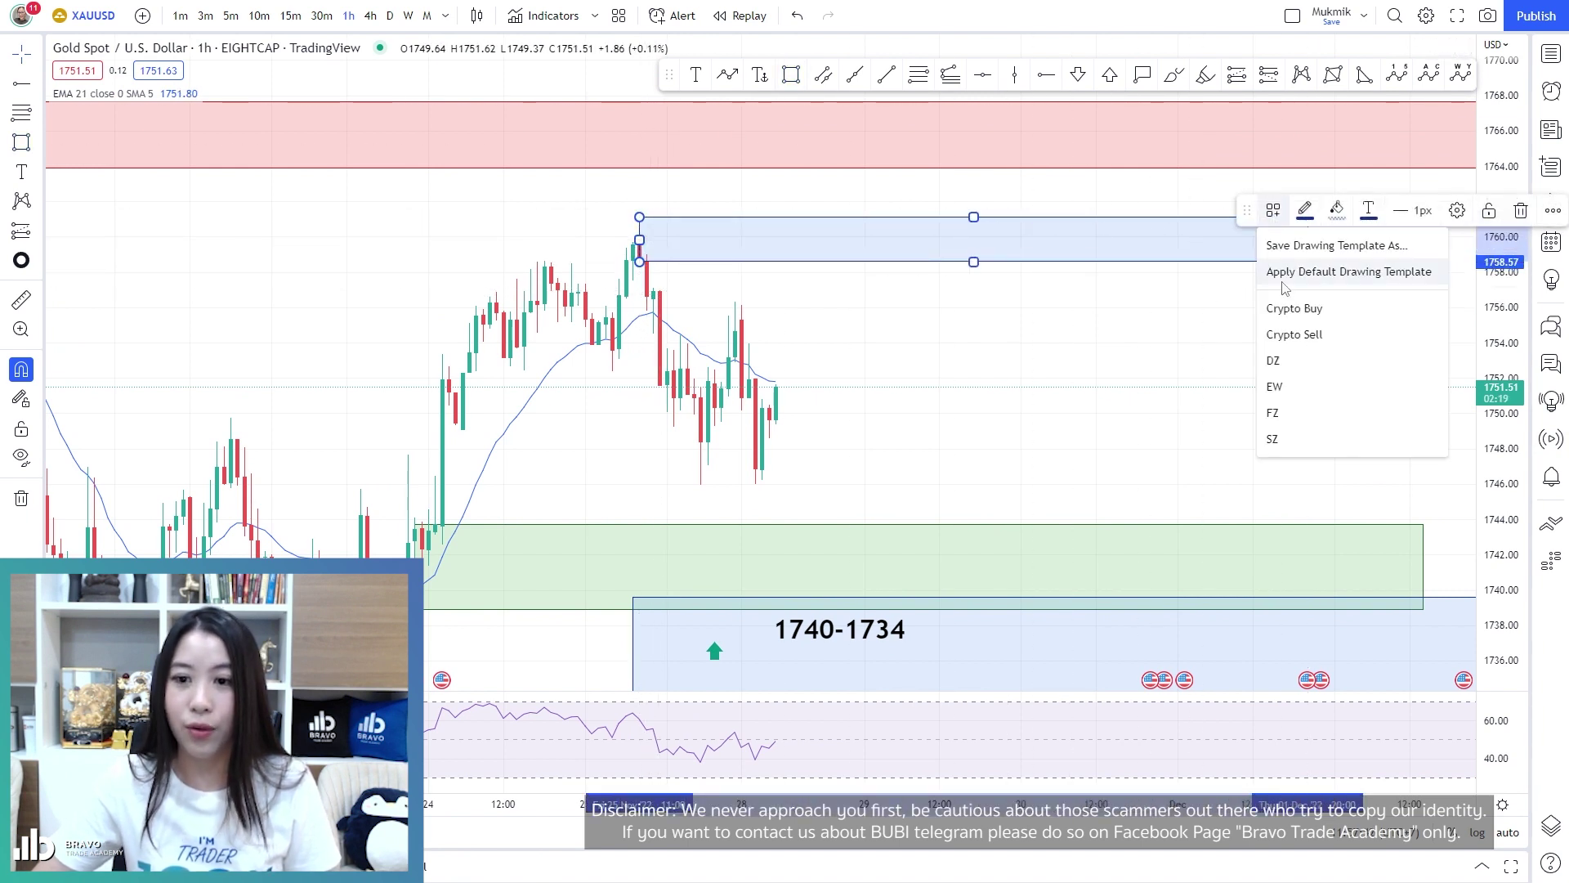
pyautogui.click(1280, 439)
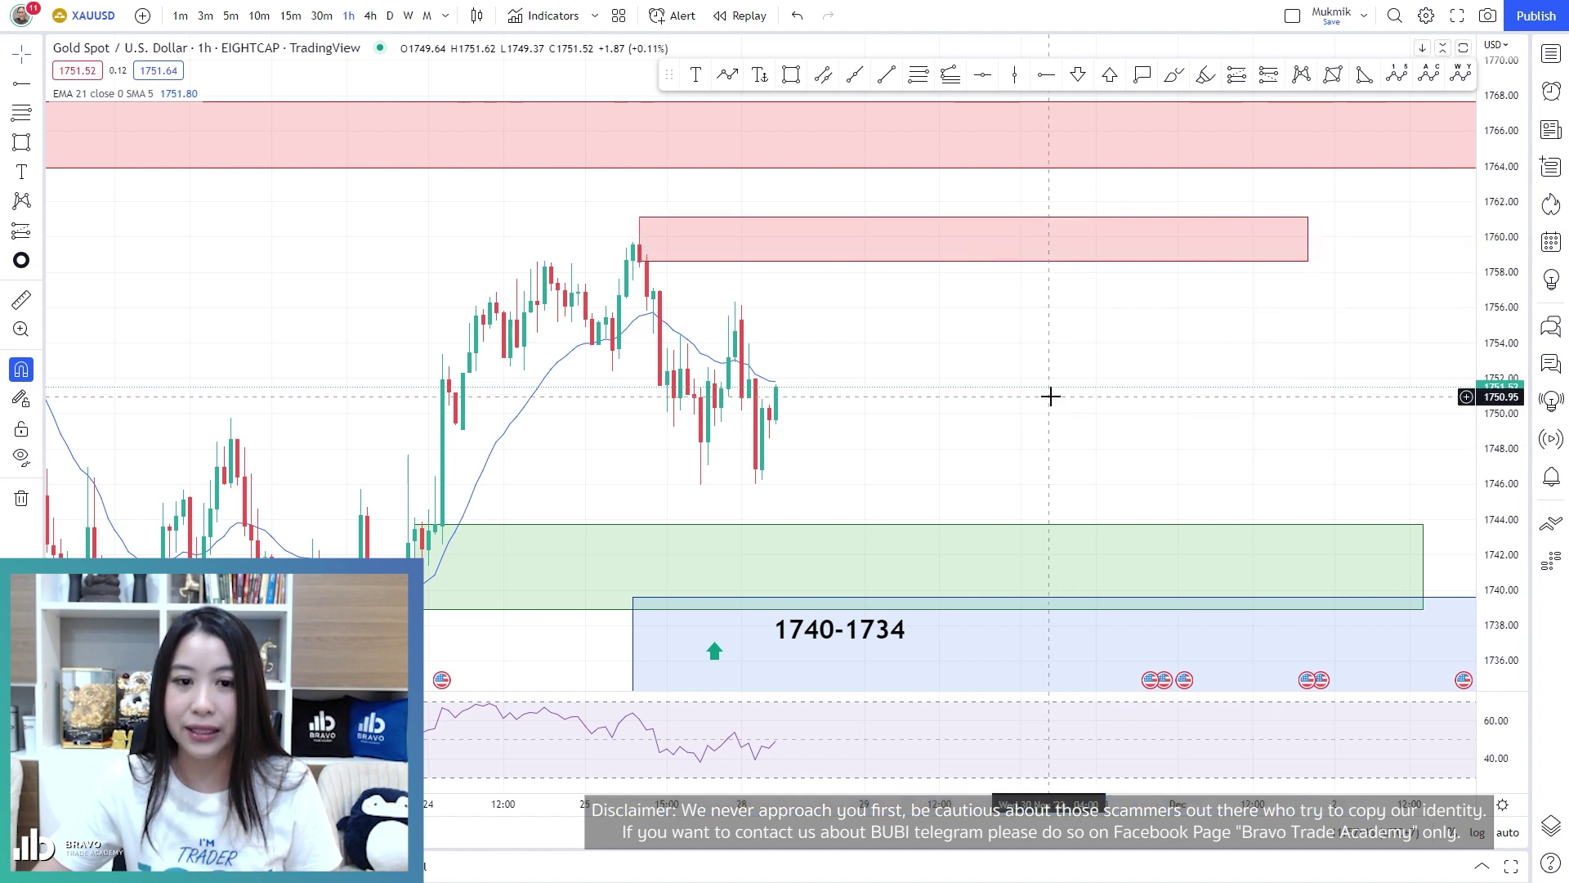
pyautogui.moveTo(639, 239); pyautogui.dragTo(614, 238)
# Draw a path from the 1761.11 high through both lows and the 1756.31 high, projecting up to about 1764 and back to about 1755.5
pyautogui.hotkey('alt', 't')
pyautogui.click(640, 216)
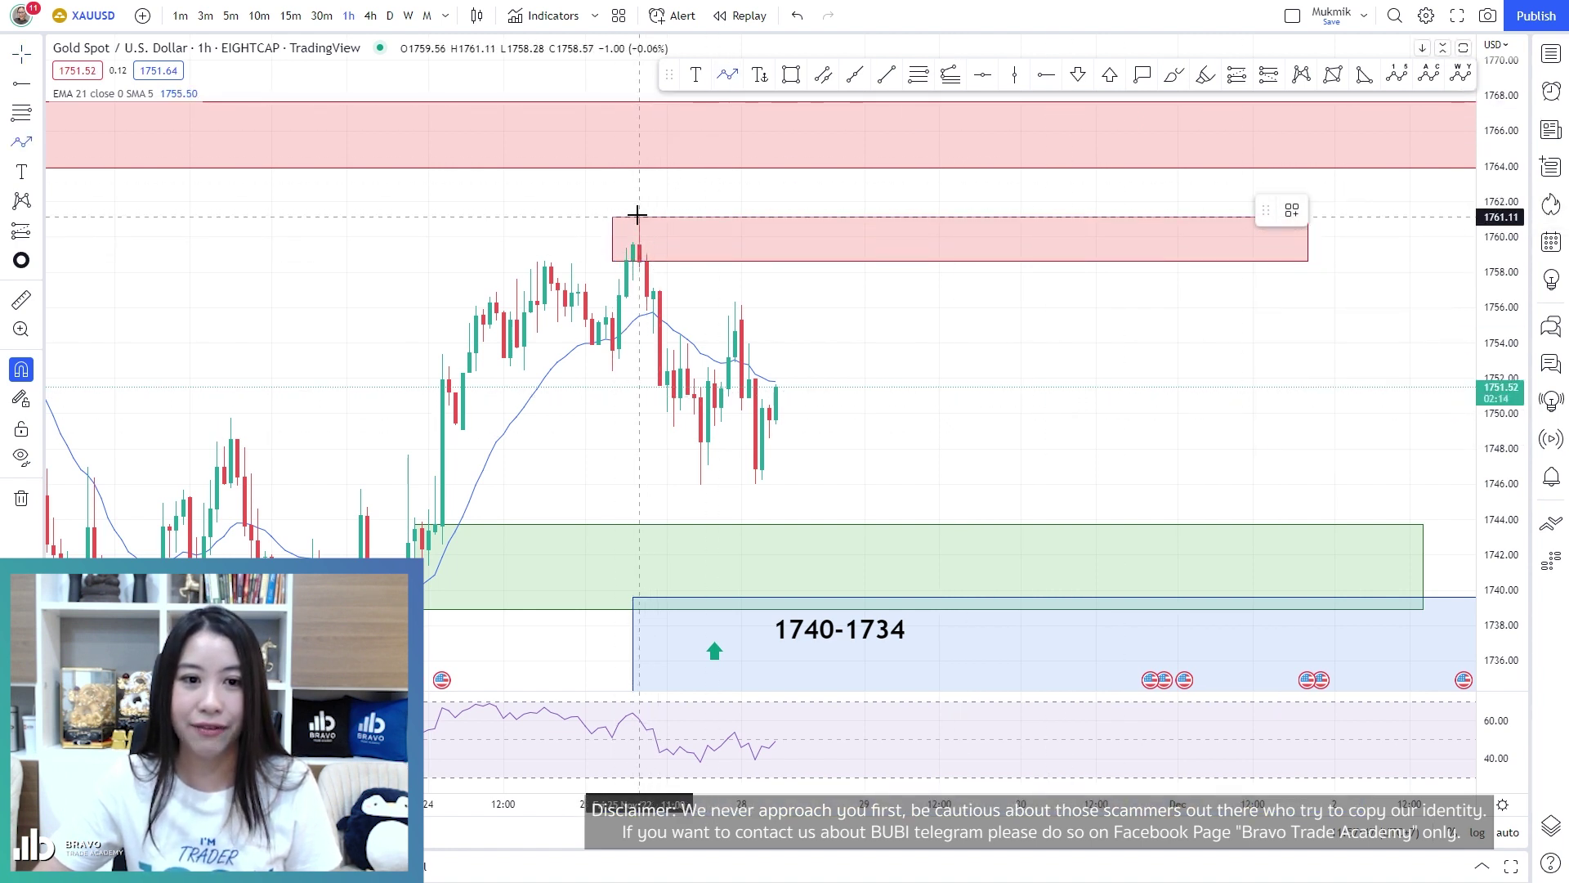
pyautogui.click(701, 484)
pyautogui.click(735, 303)
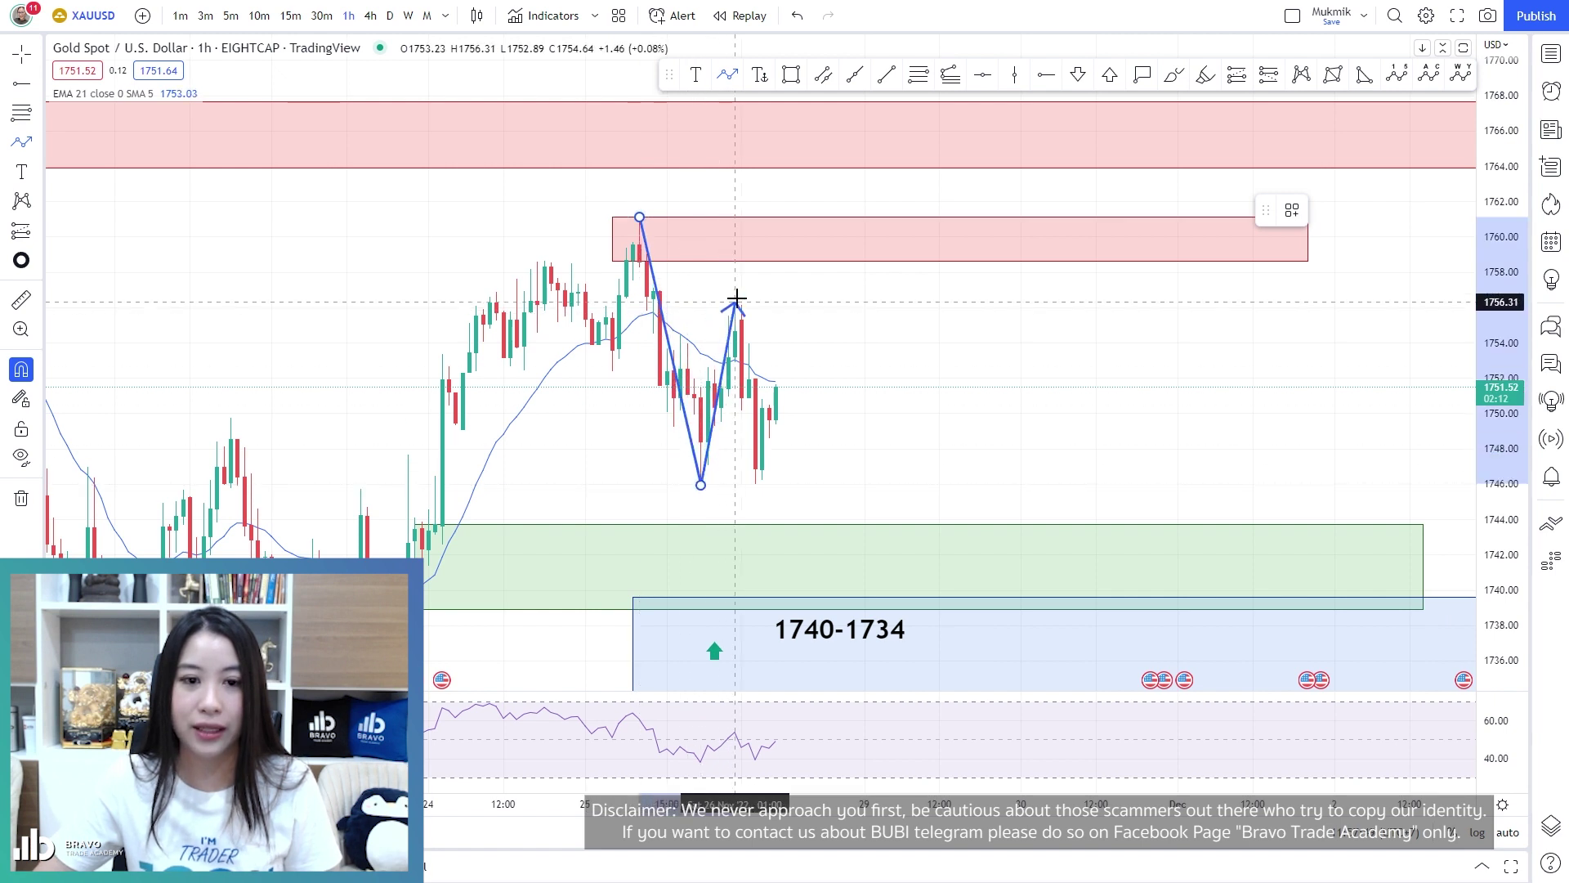
pyautogui.click(762, 480)
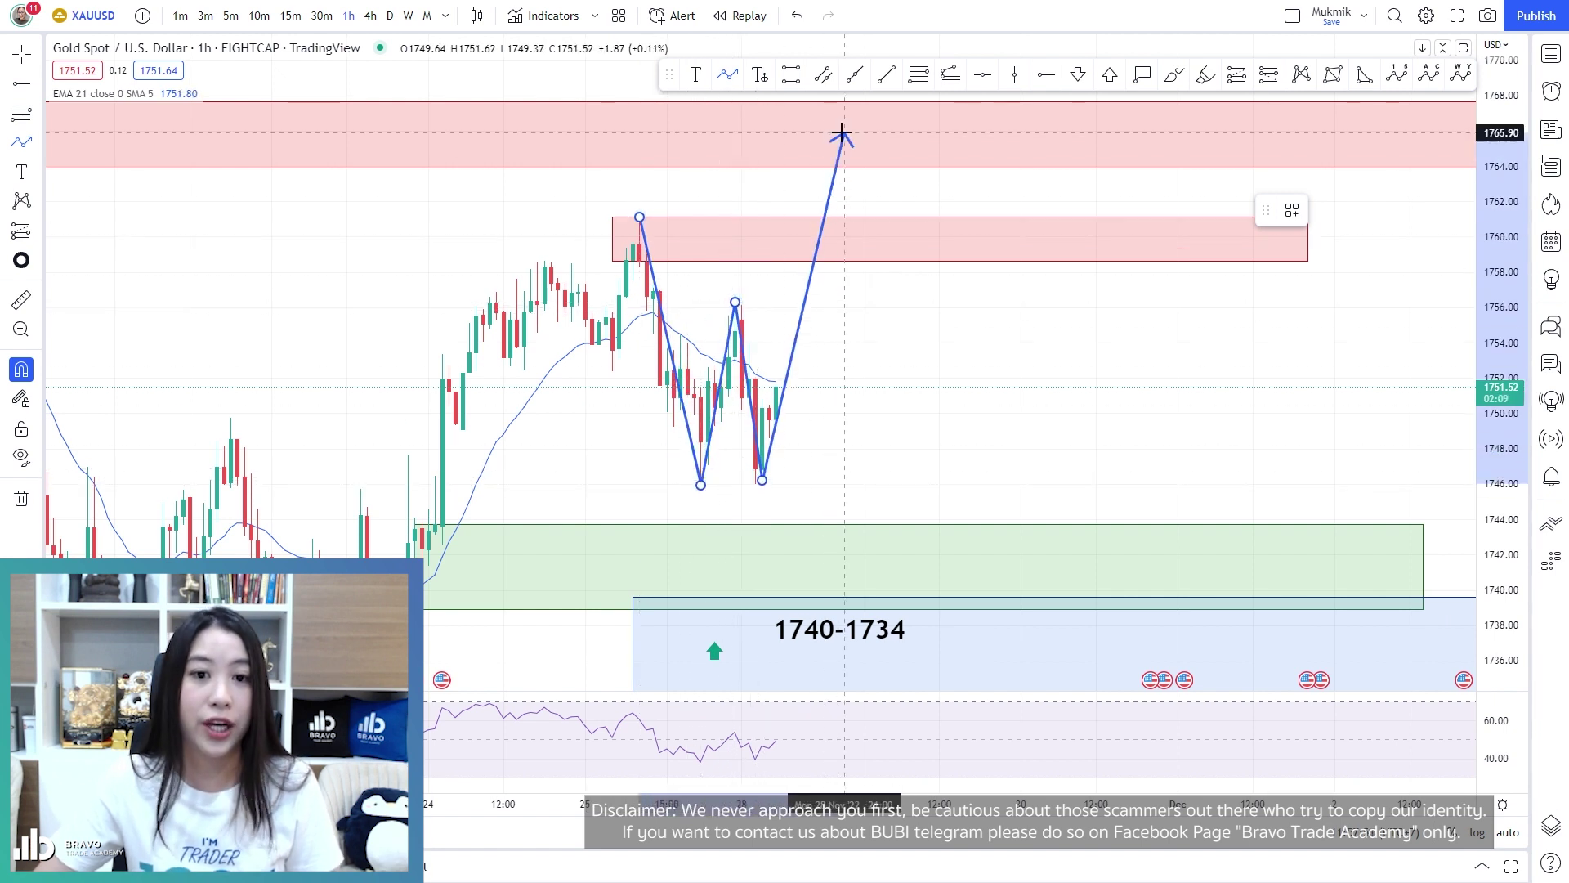
pyautogui.doubleClick(857, 166)
pyautogui.doubleClick(919, 314)
# Draw a Fibonacci retracement from the 1756.31 swing high to the 1745.99 low
pyautogui.click(918, 75)
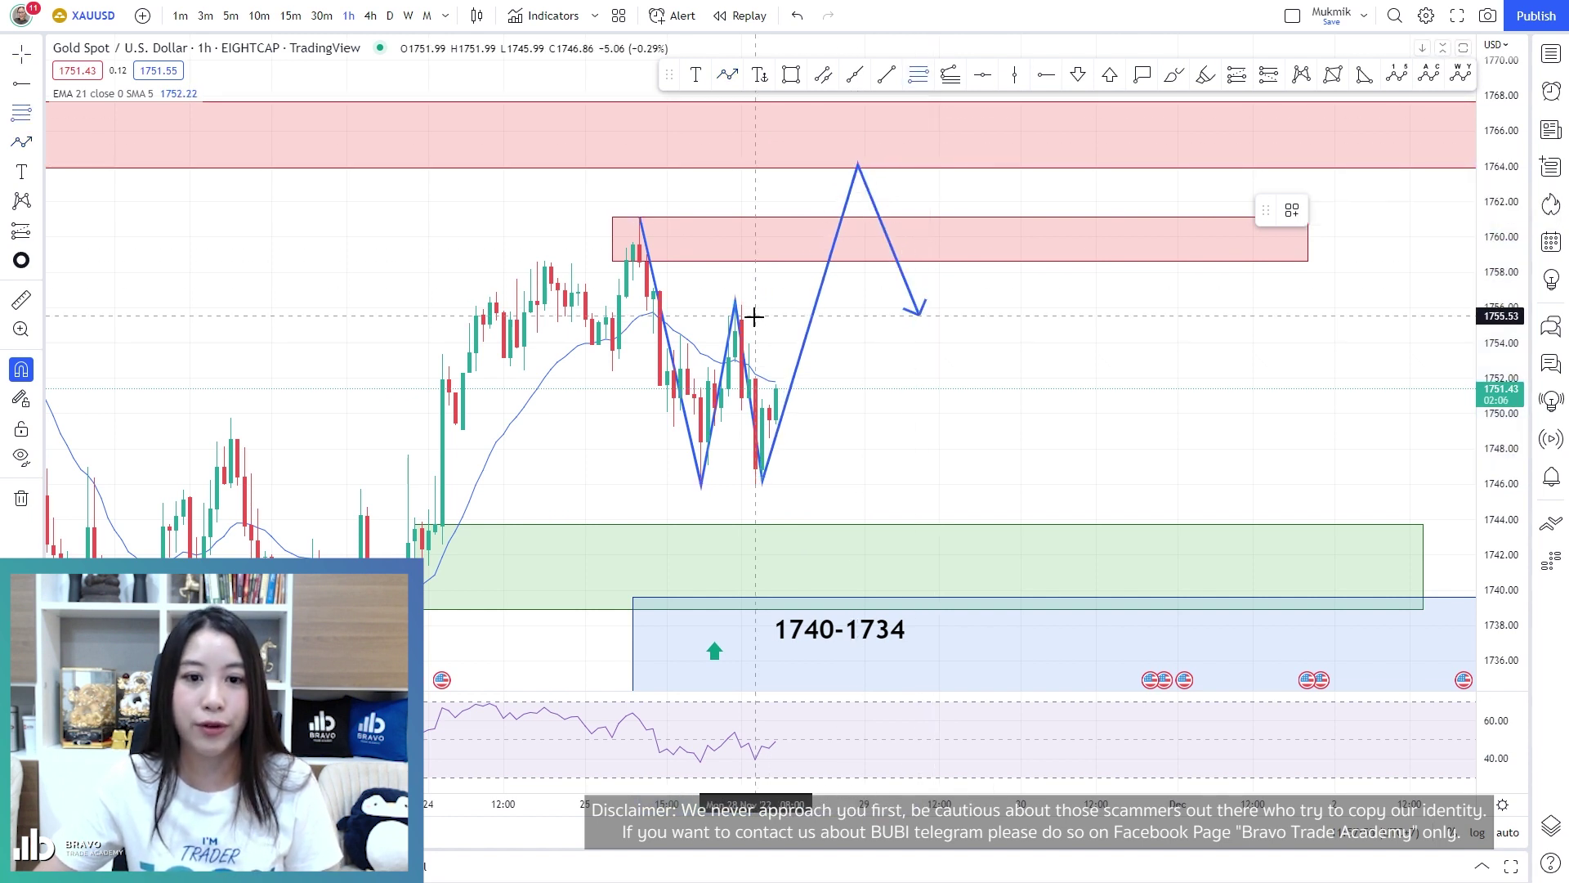
pyautogui.moveTo(732, 292)
pyautogui.mouseDown()
pyautogui.moveTo(765, 490)
pyautogui.moveTo(715, 500)
pyautogui.moveTo(569, 464)
pyautogui.mouseUp()
pyautogui.click(715, 500)
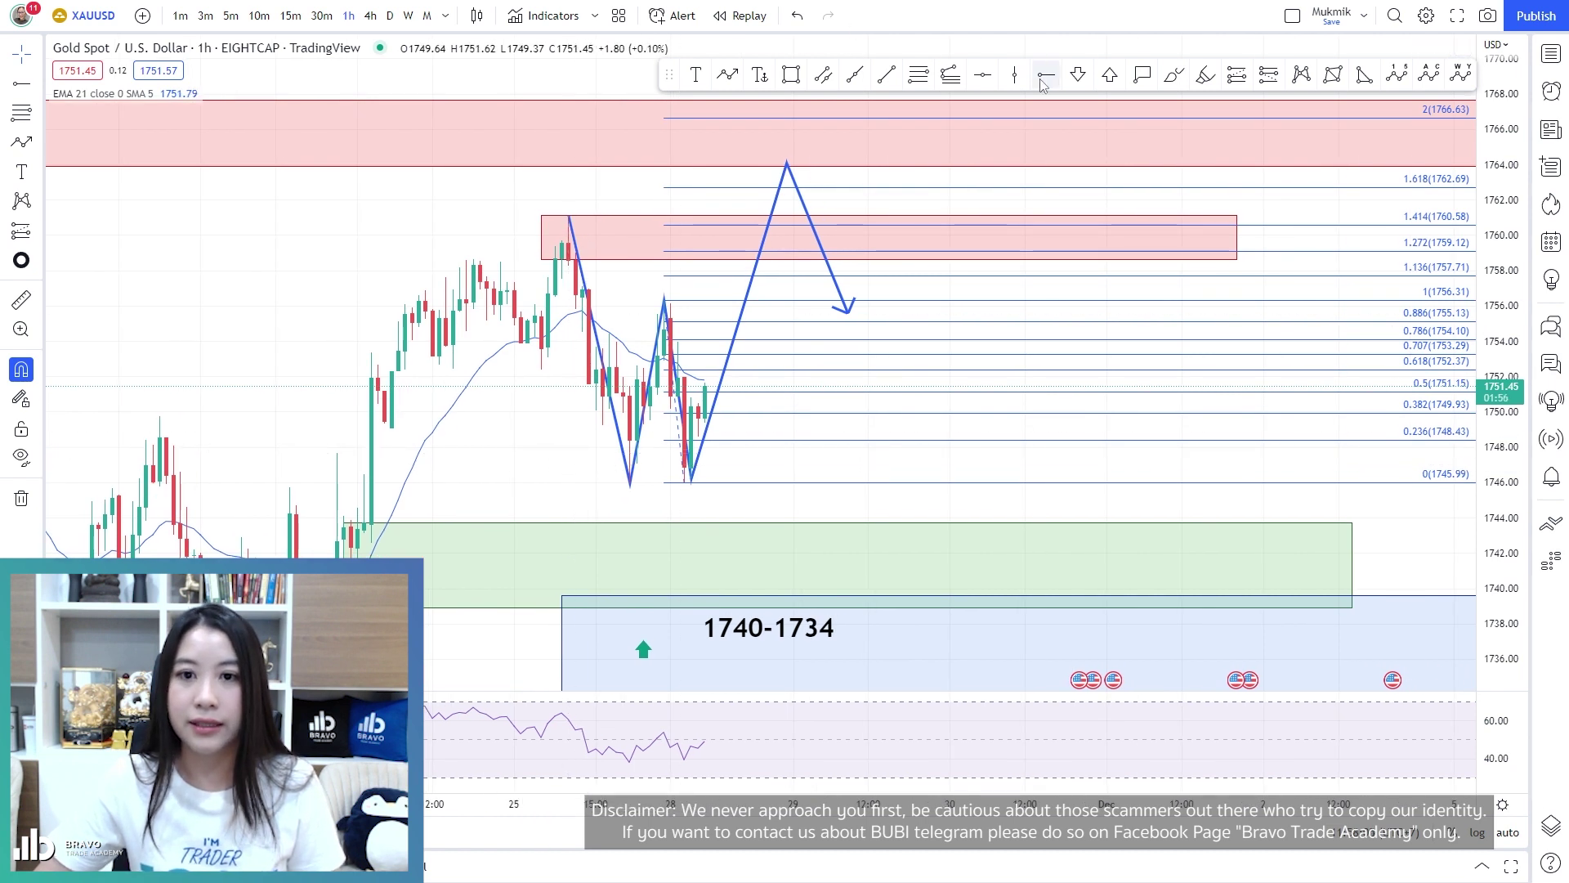
# Add horizontal rays at 1759.05 near the 1.272 Fibonacci level and at 1766.64 on the 2 level
pyautogui.click(652, 253)
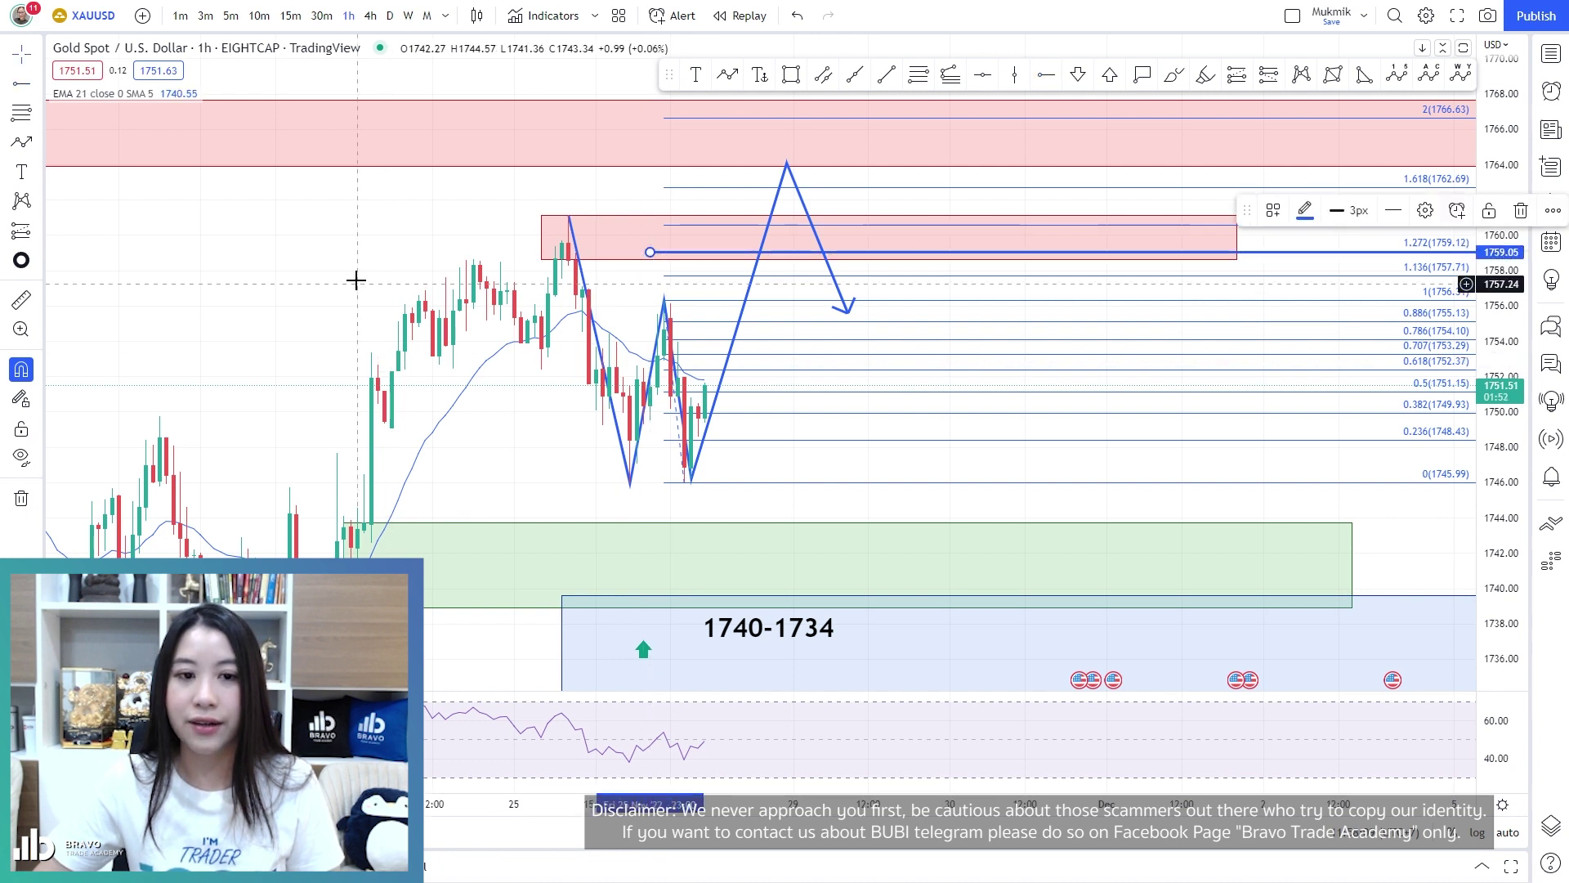
pyautogui.moveTo(351, 277); pyautogui.dragTo(320, 403)
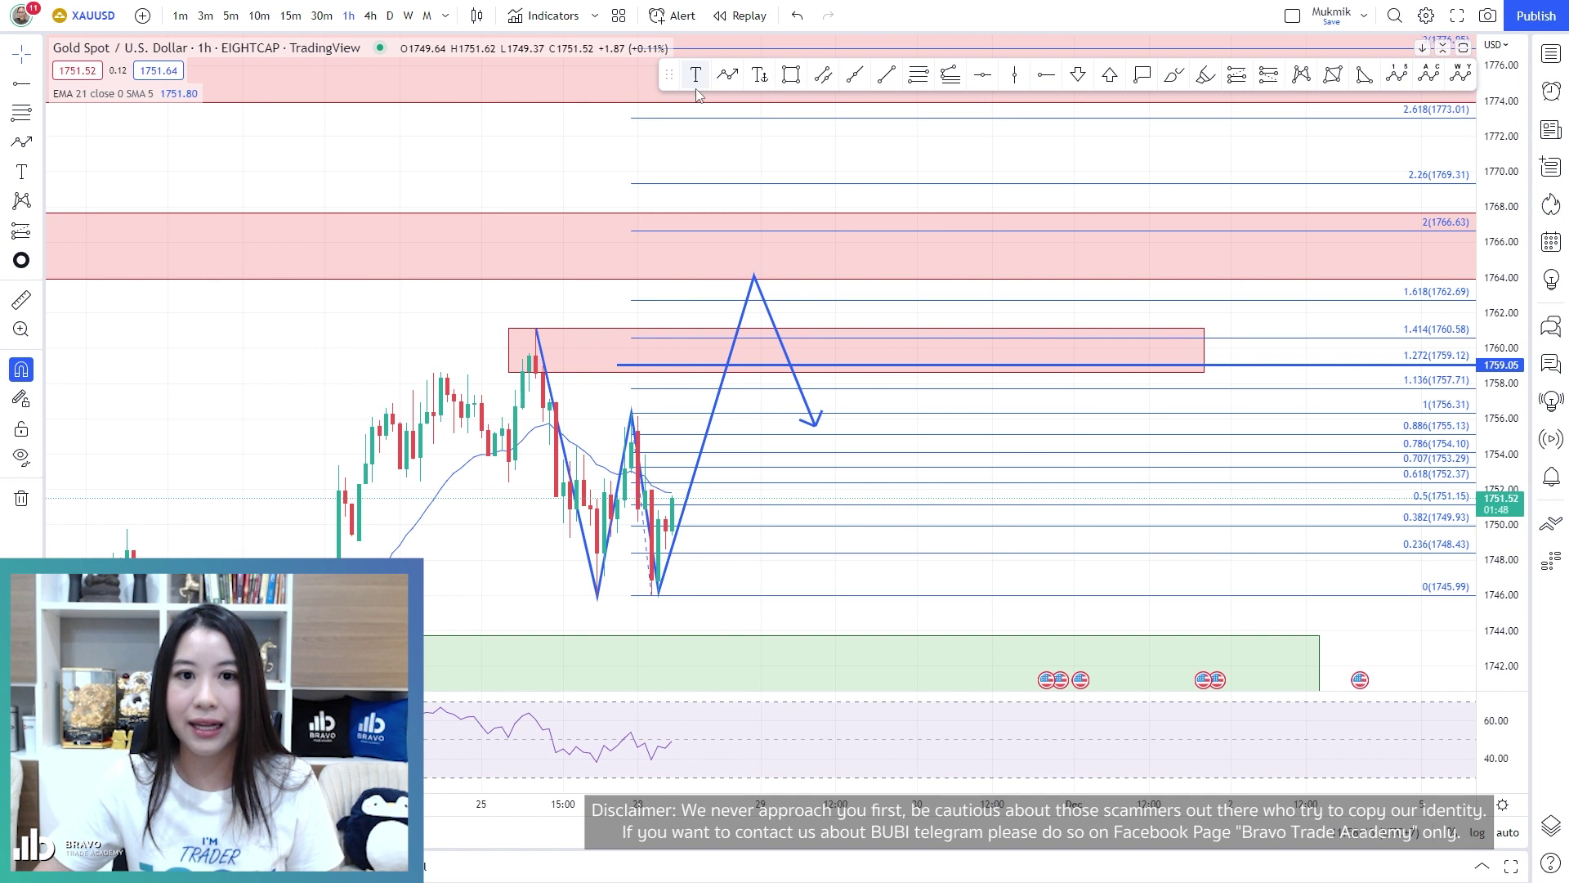
pyautogui.click(1042, 75)
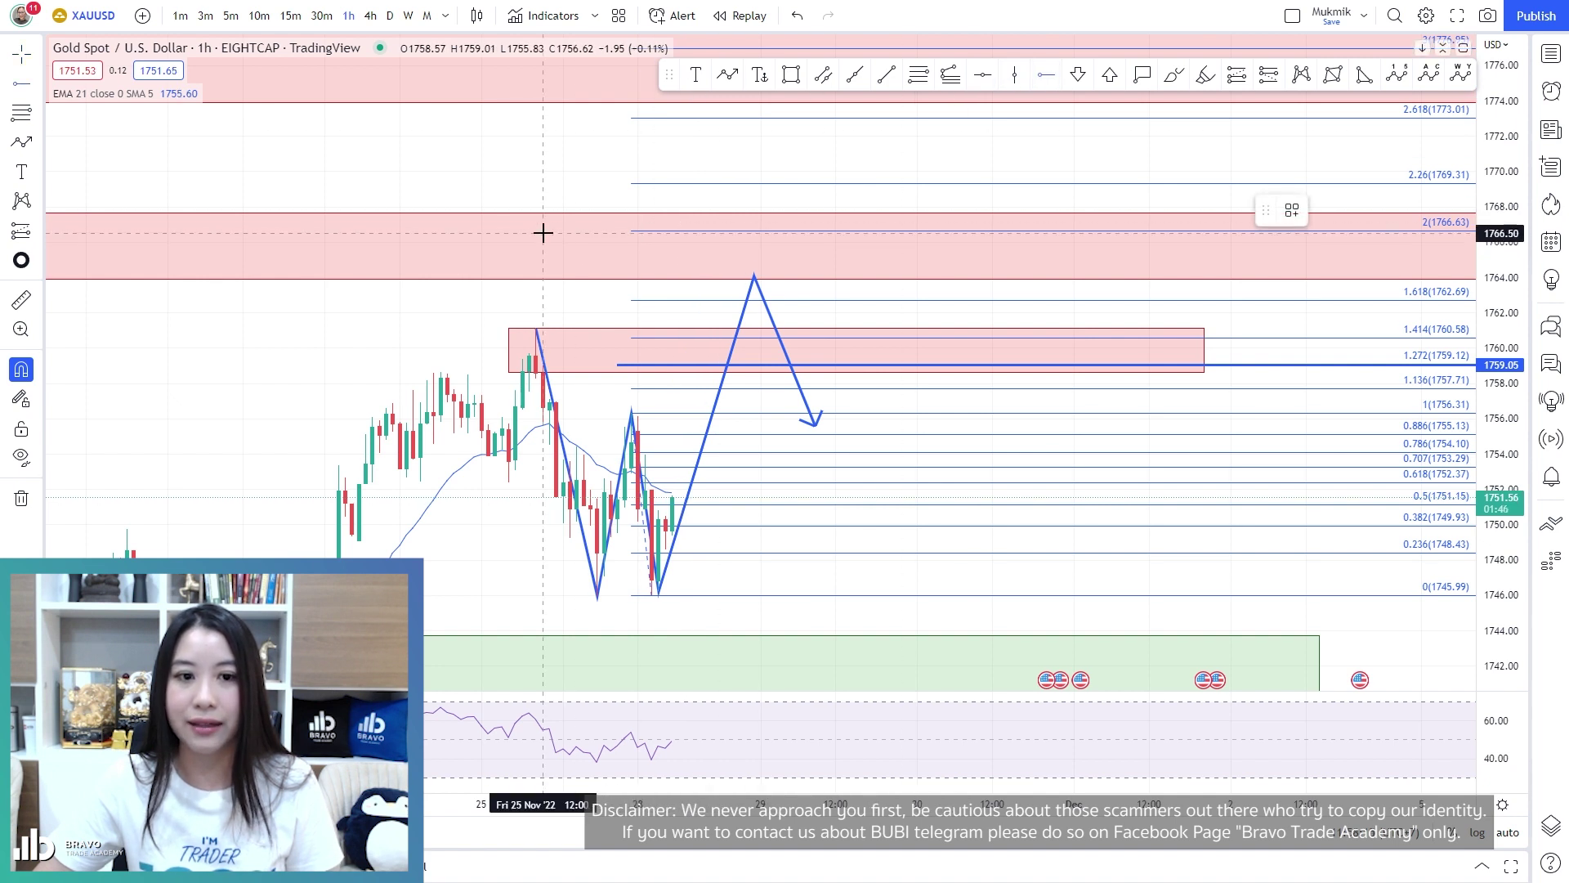
pyautogui.click(616, 231)
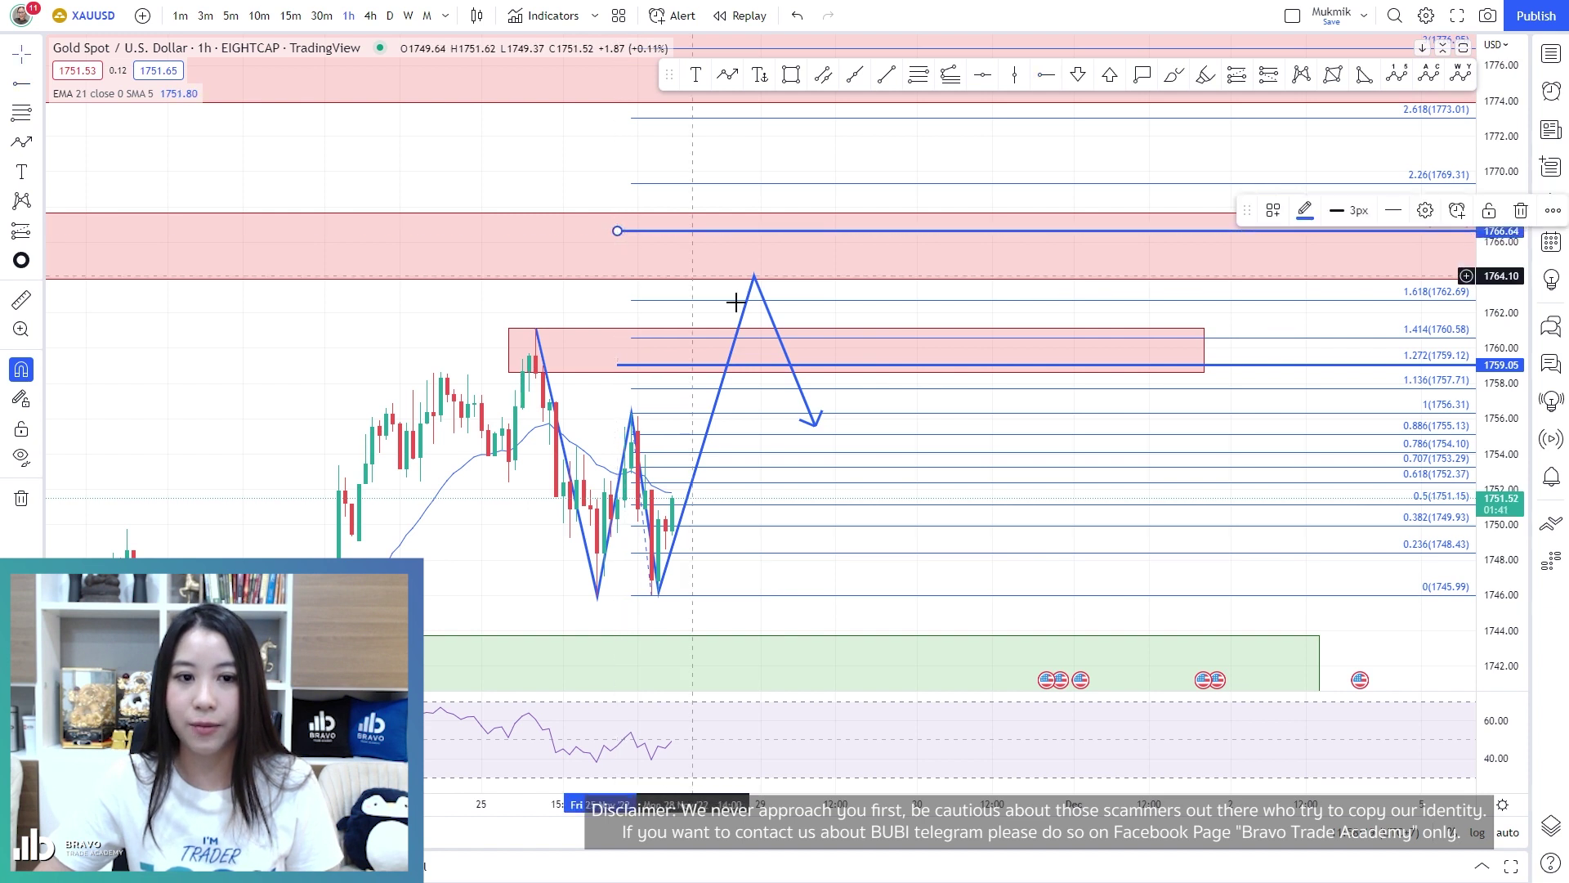
# Delete the Fibonacci retracement from the 1-hour chart, keeping the two horizontal rays
pyautogui.click(863, 388)
pyautogui.press('Delete')
pyautogui.moveTo(899, 481); pyautogui.dragTo(970, 466)
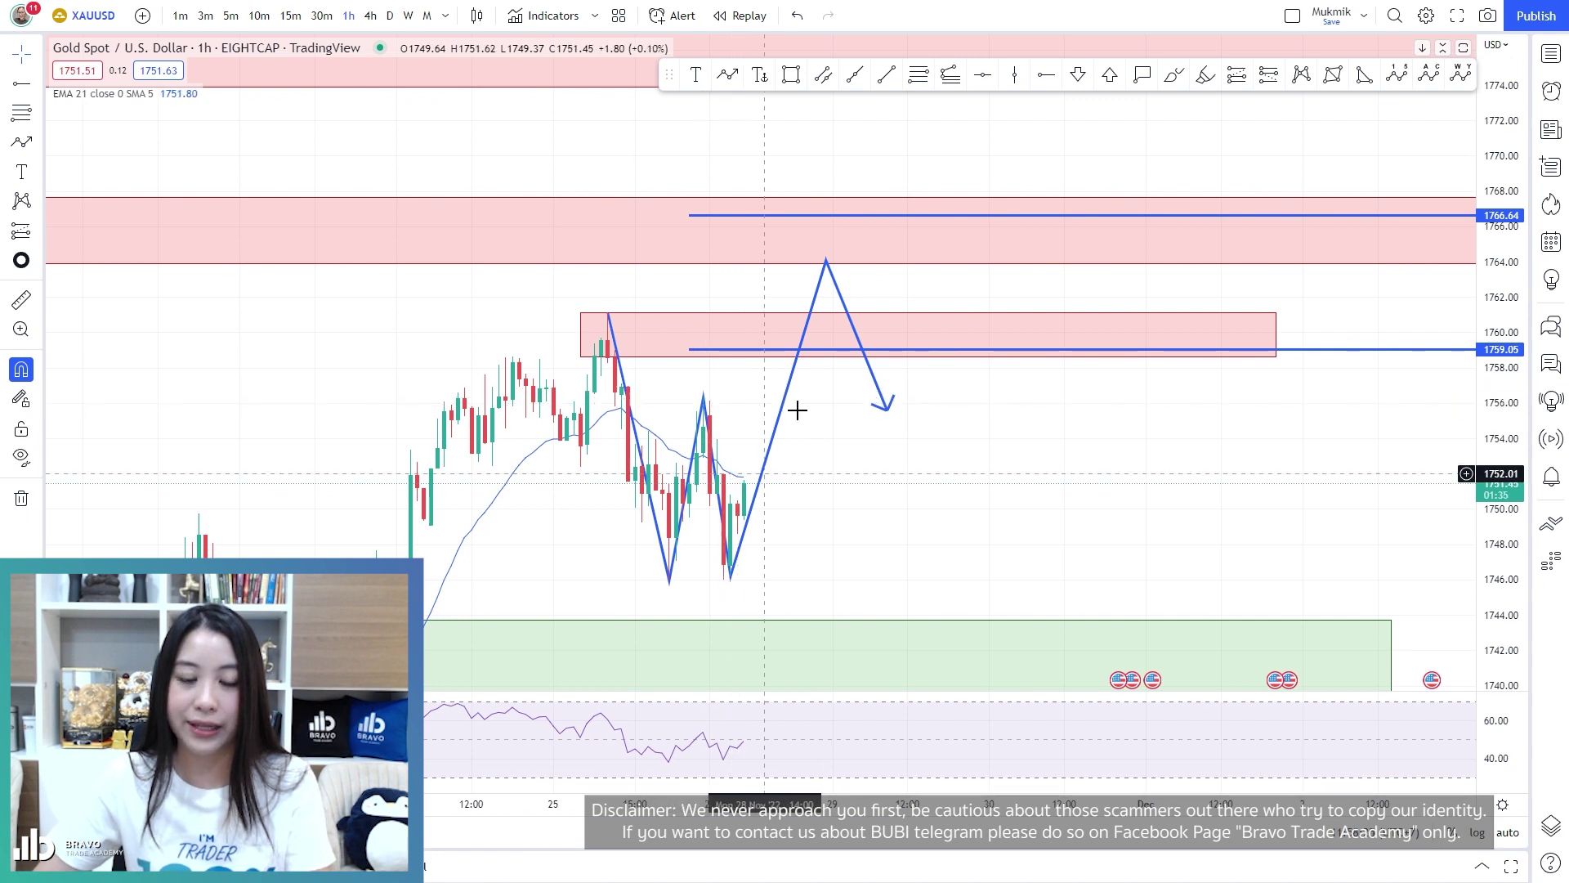
# Place a down arrow in the 1-hour supply zone above the 1759.05 ray and label it 1760
pyautogui.click(1078, 74)
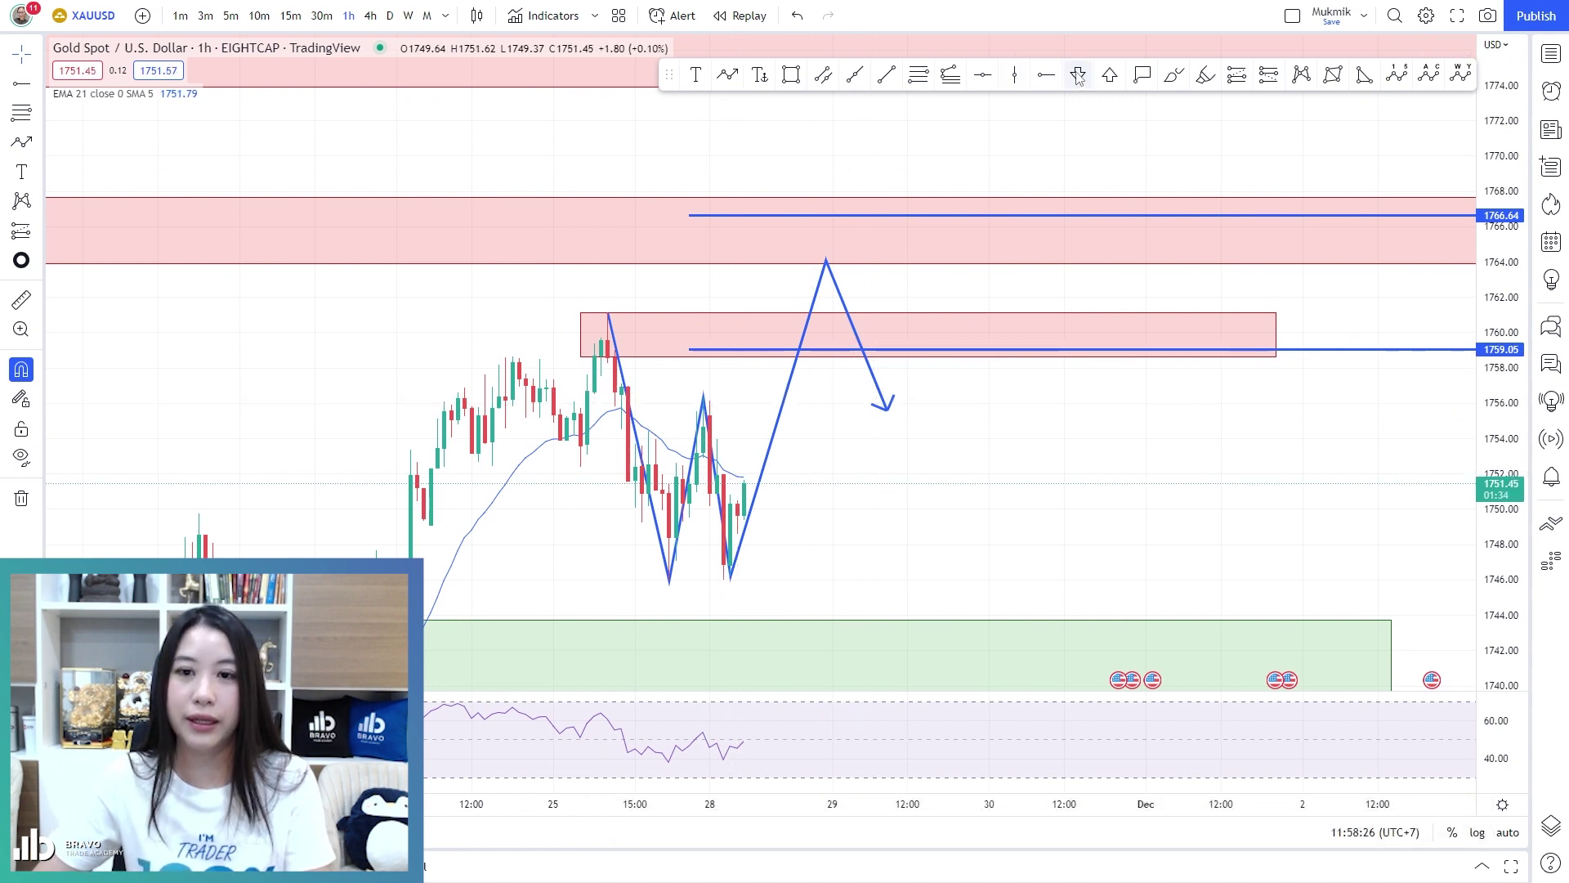
pyautogui.click(756, 330)
pyautogui.click(696, 74)
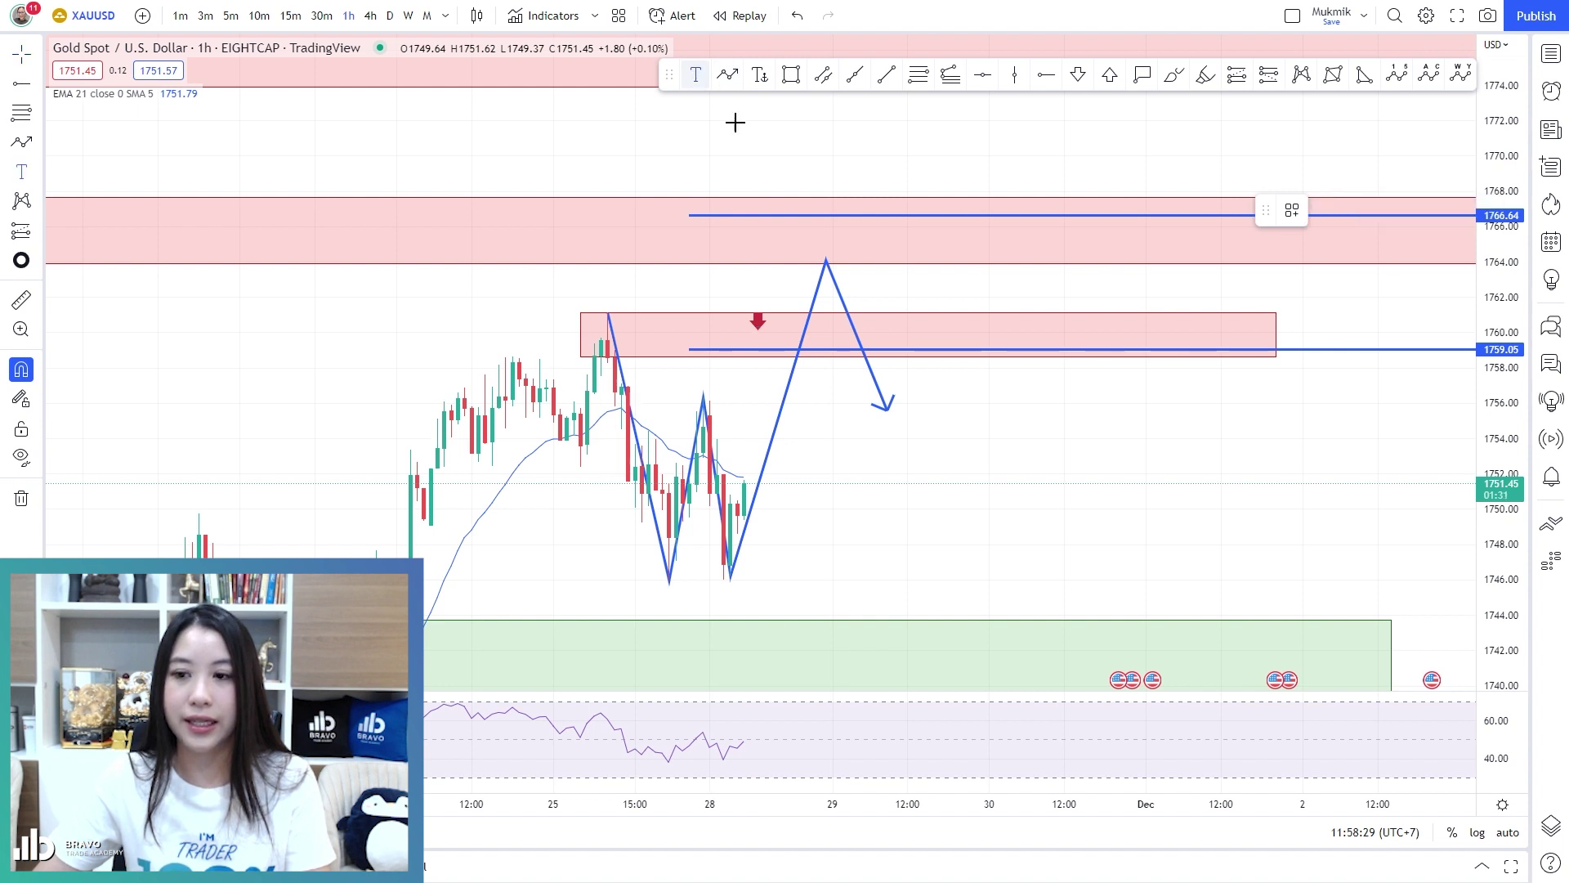
pyautogui.click(791, 324)
pyautogui.write('1')
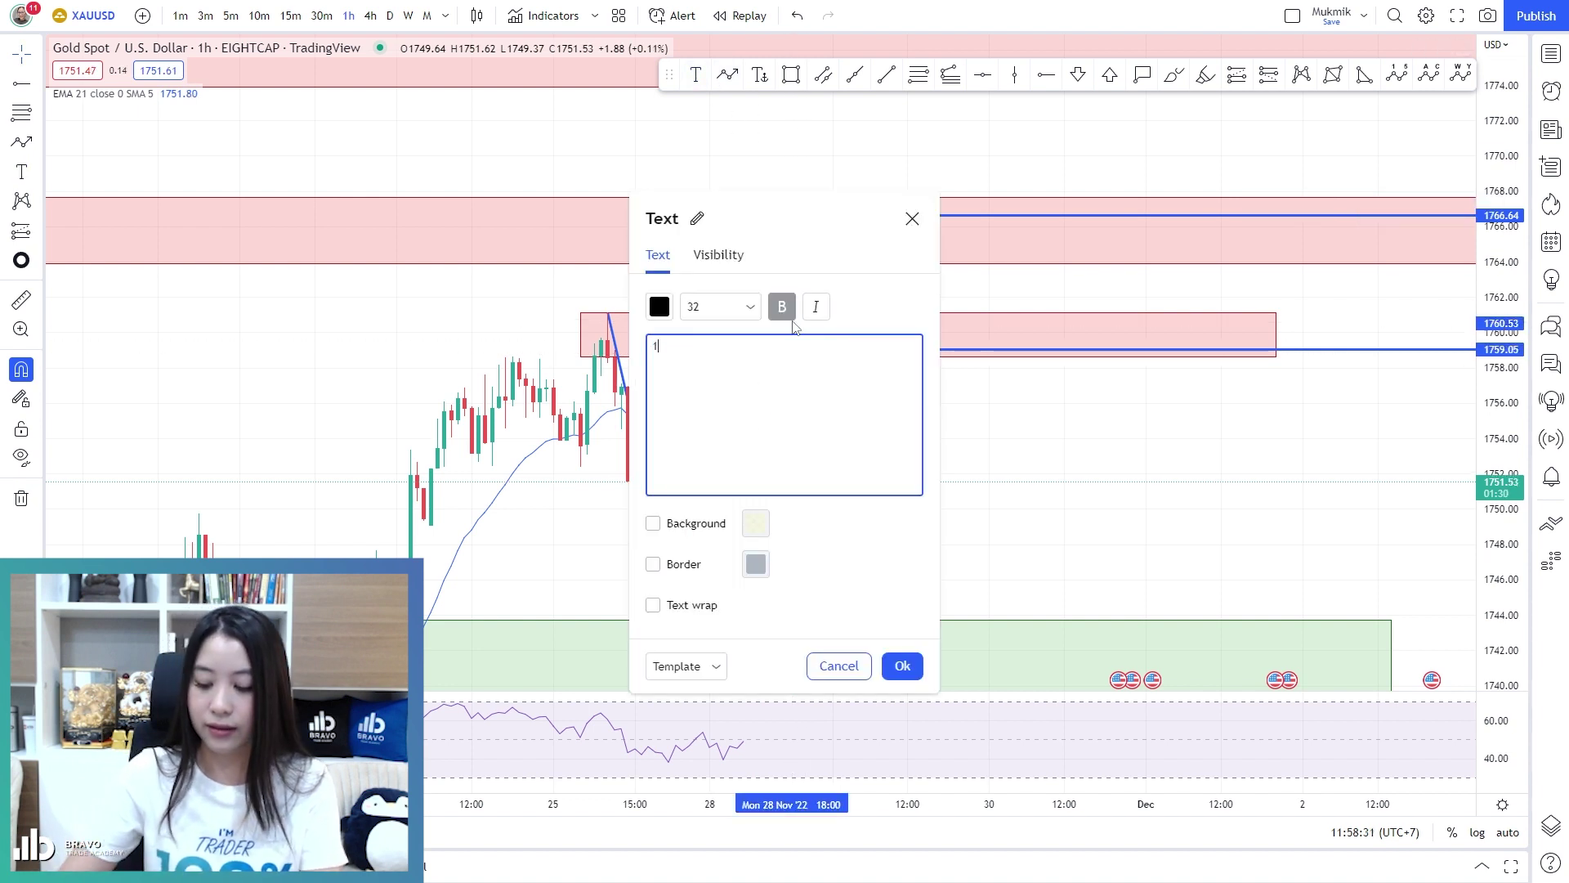
pyautogui.click(903, 666)
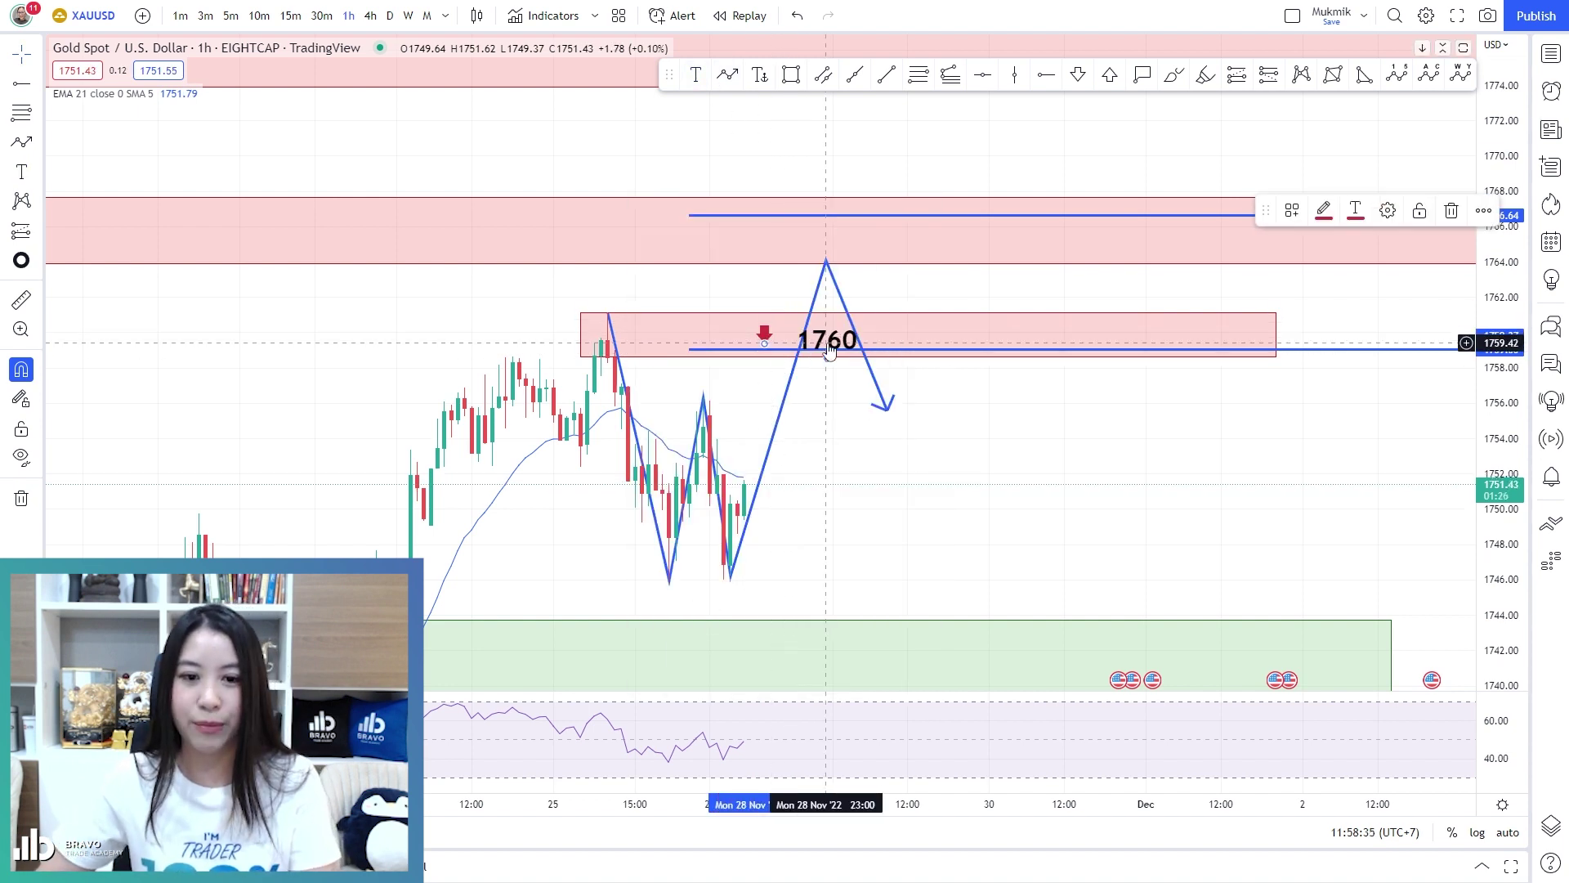
# Place a down arrow in the upper supply zone just below the 1766.64 ray and label it 1766
pyautogui.click(1079, 76)
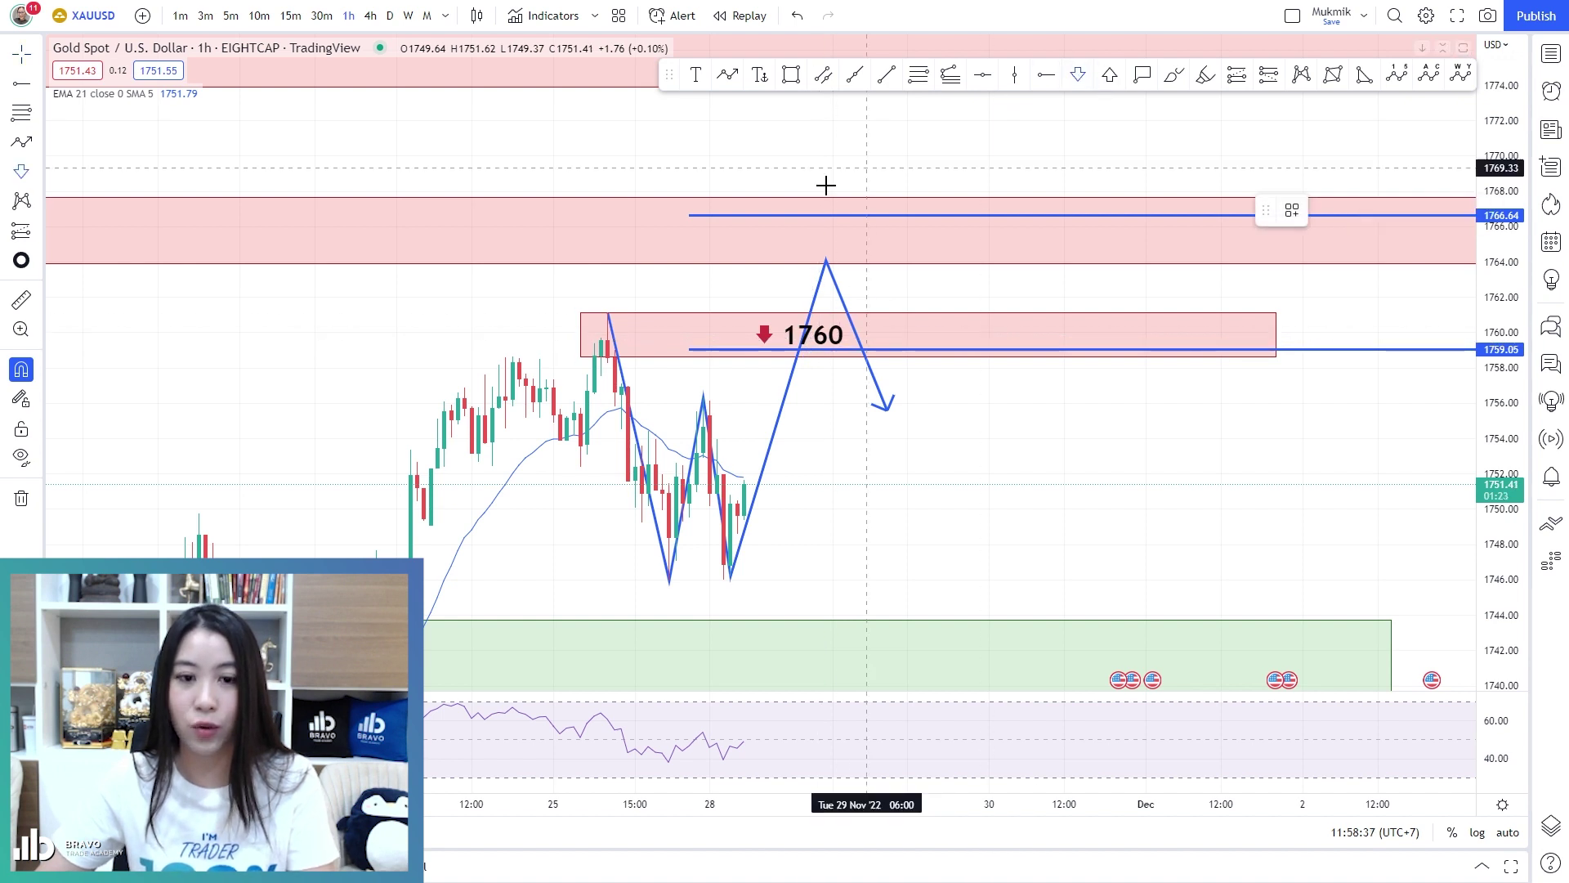
pyautogui.click(760, 226)
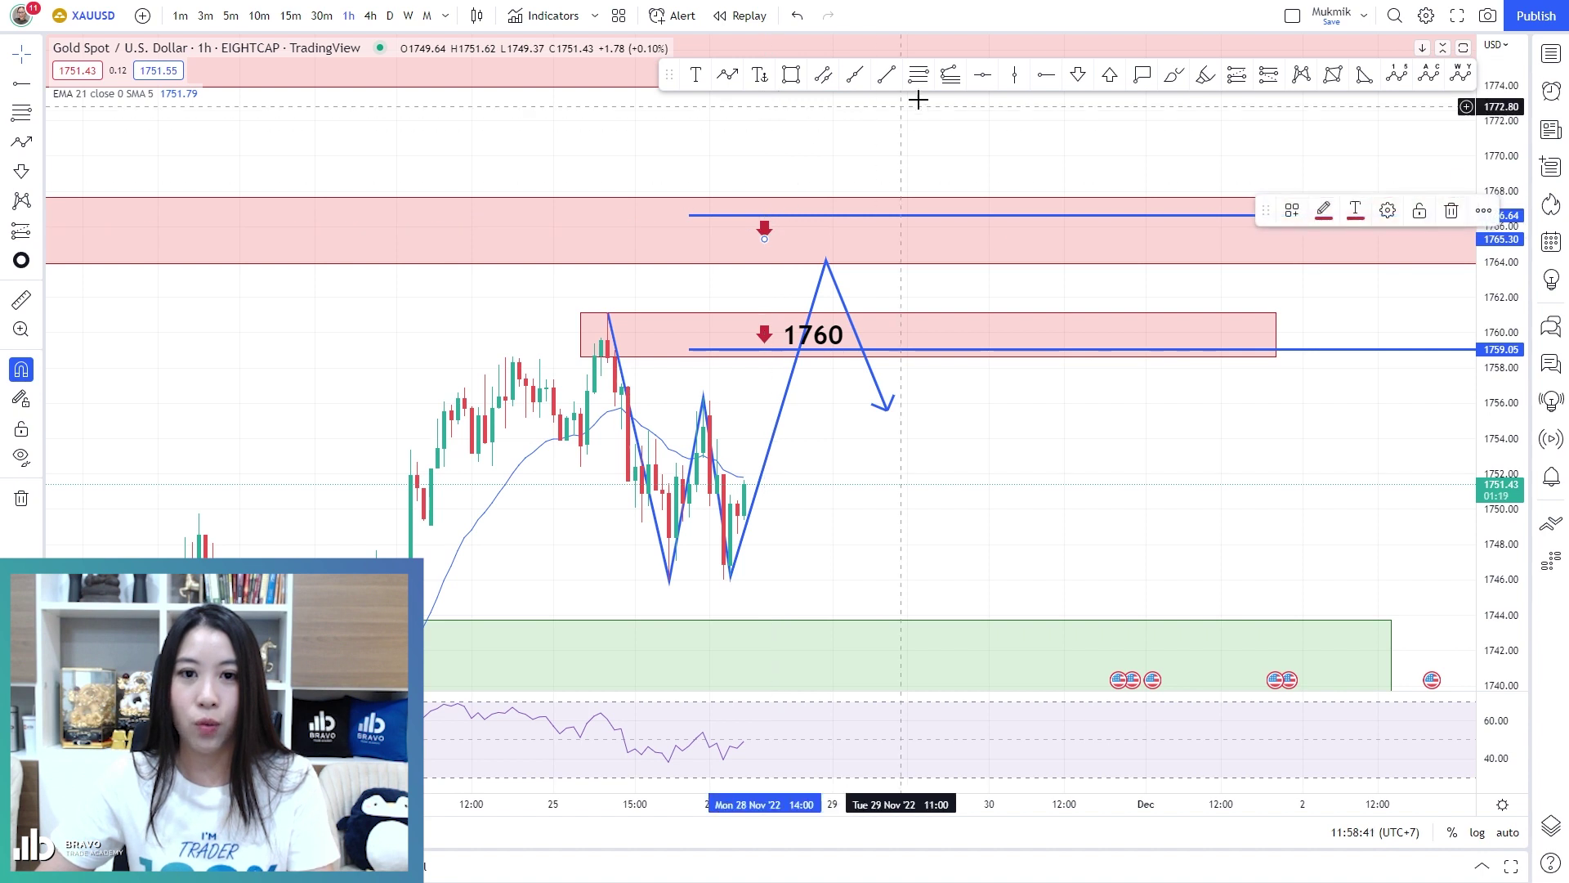
pyautogui.click(695, 75)
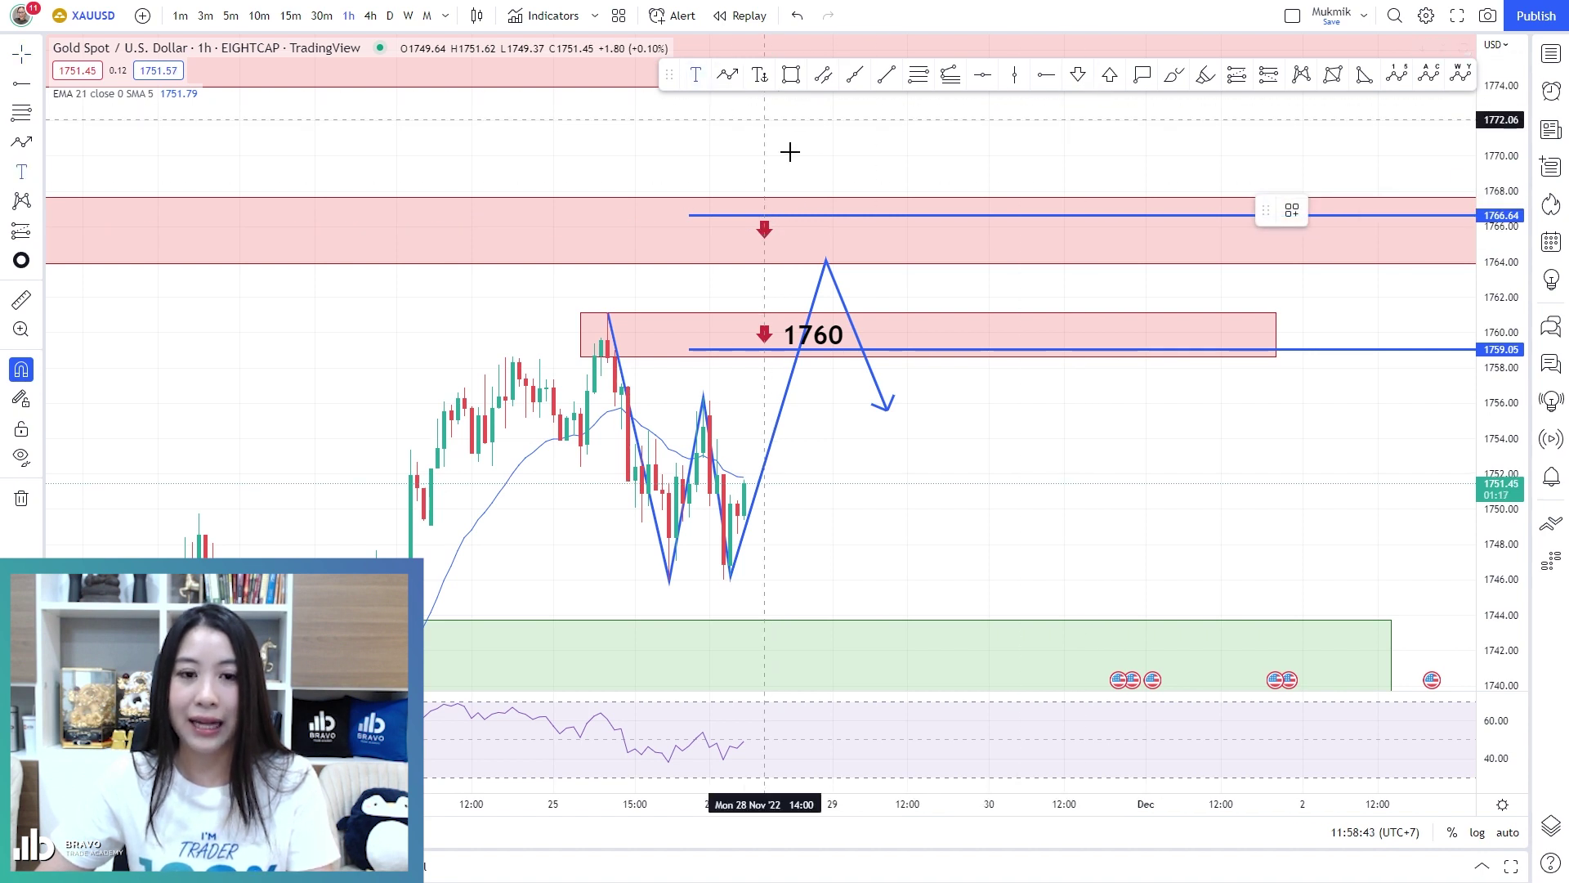
pyautogui.click(790, 228)
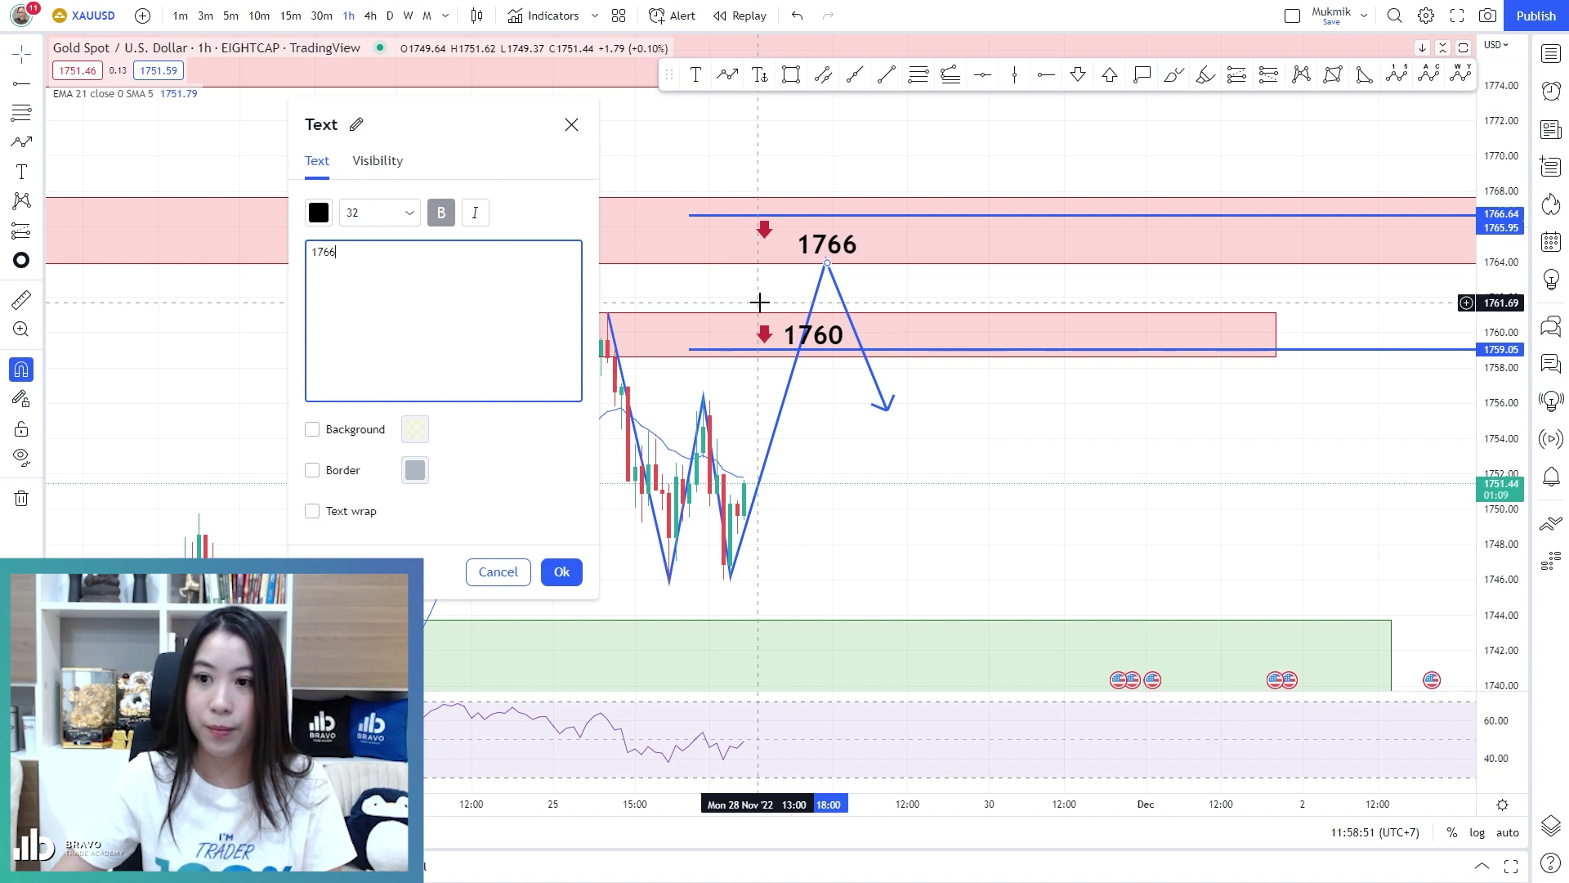
pyautogui.click(826, 246)
pyautogui.moveTo(827, 246); pyautogui.dragTo(812, 233)
pyautogui.click(1021, 435)
pyautogui.moveTo(972, 515); pyautogui.dragTo(963, 438)
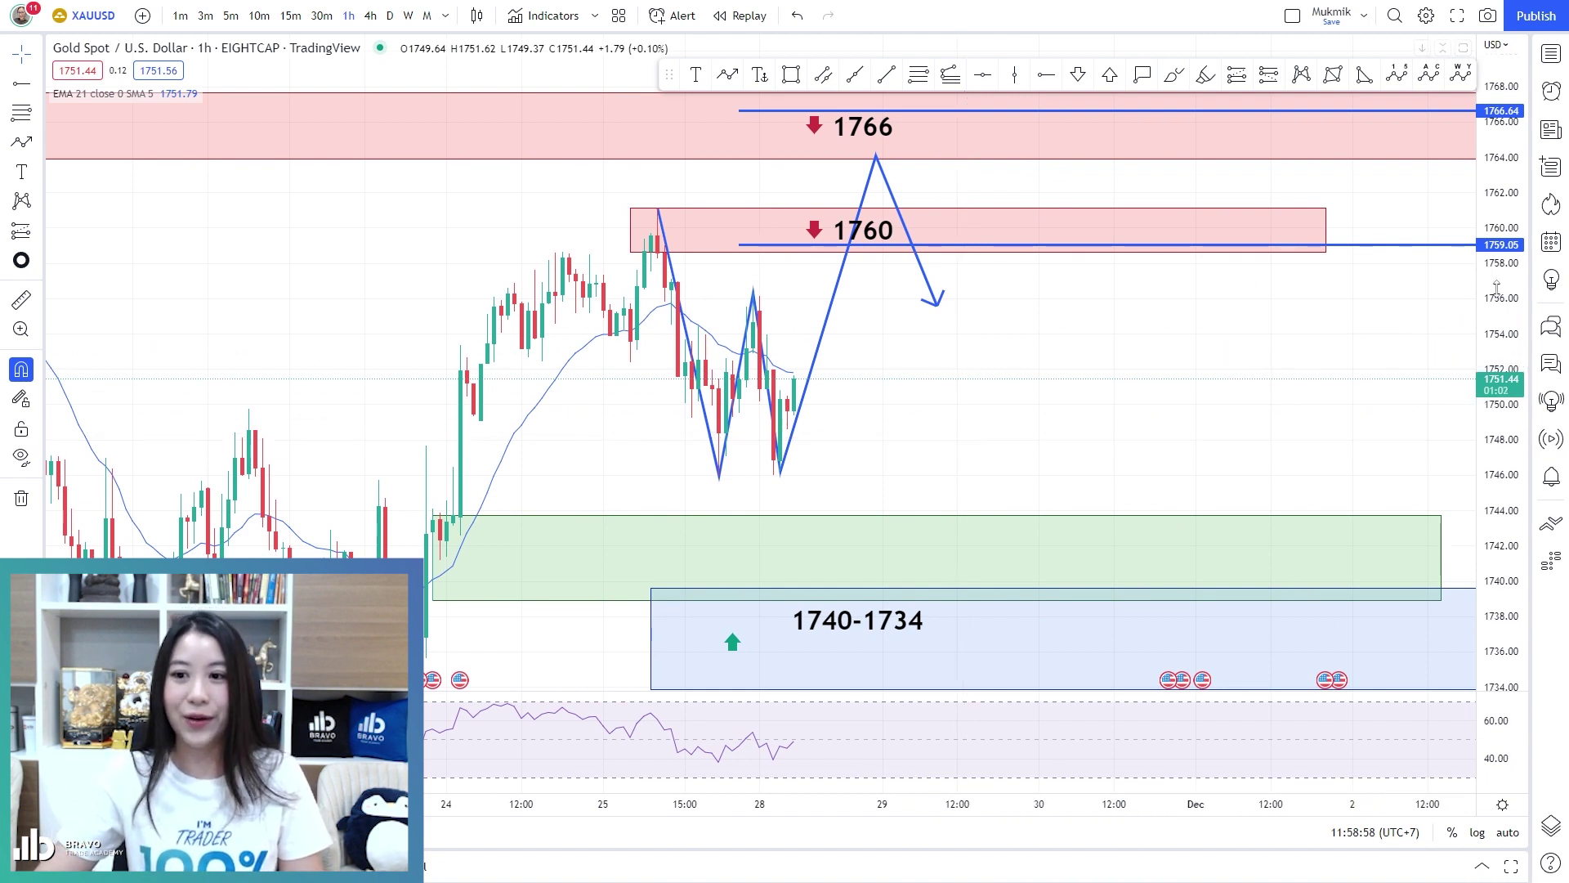
pyautogui.moveTo(1497, 288); pyautogui.dragTo(1496, 346)
pyautogui.moveTo(1157, 372); pyautogui.dragTo(1181, 360)
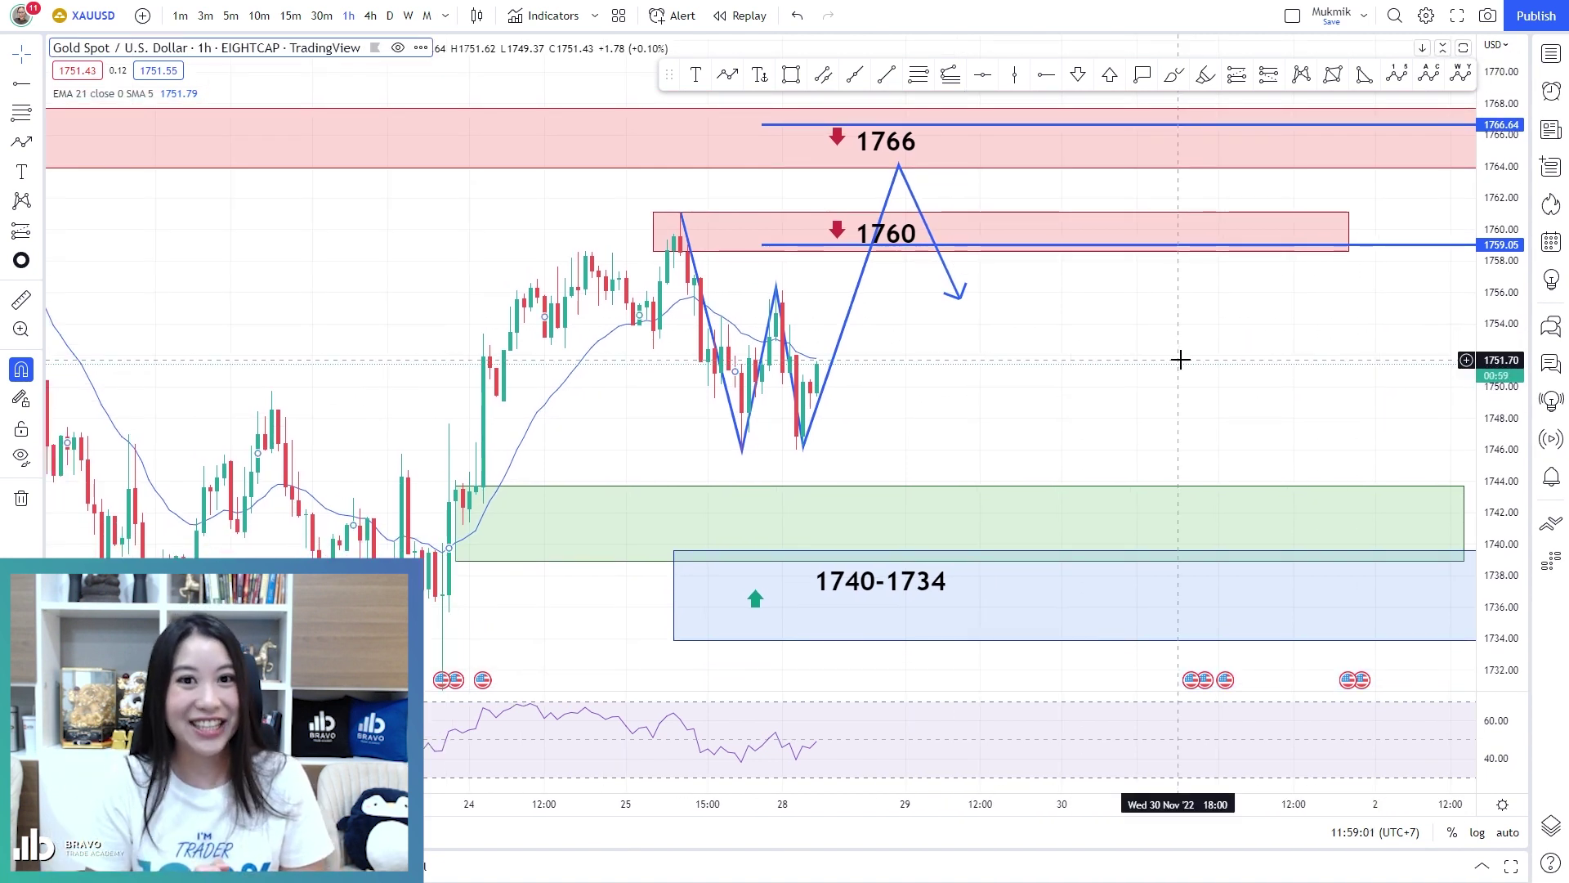